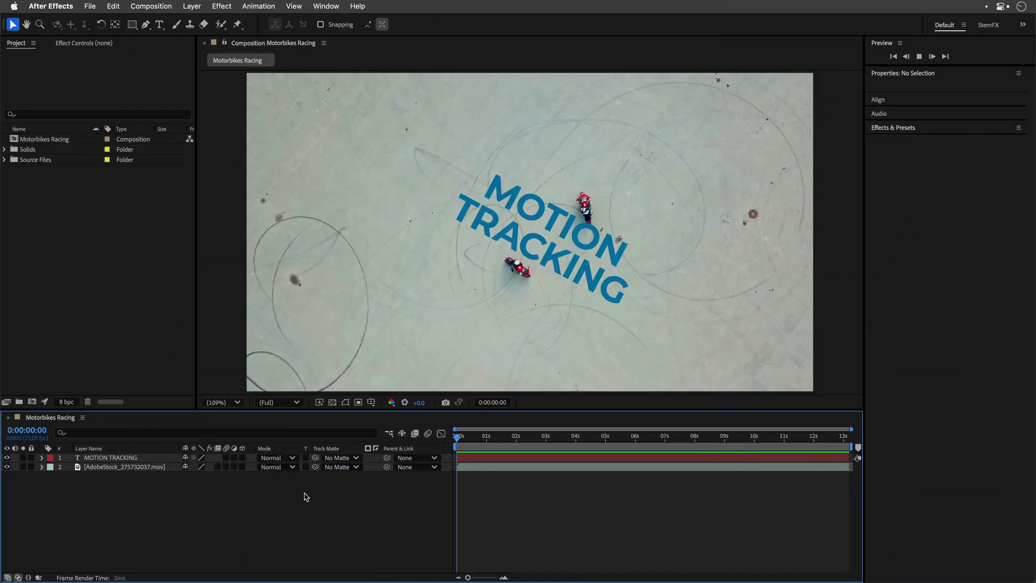
Apply the Boris FX Mocha AE effect to the AdobeStock motorcycle footage layer
{"action": "key", "text": "space"}
{"action": "left_click", "coordinate": [94, 468]}
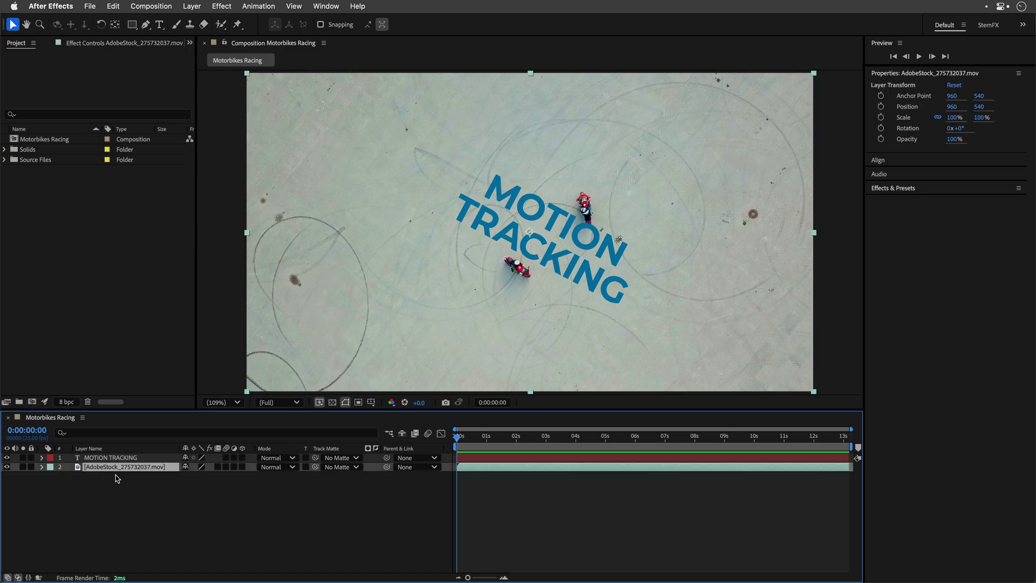
{"action": "left_click", "coordinate": [221, 6]}
{"action": "mouse_move", "coordinate": [237, 117]}
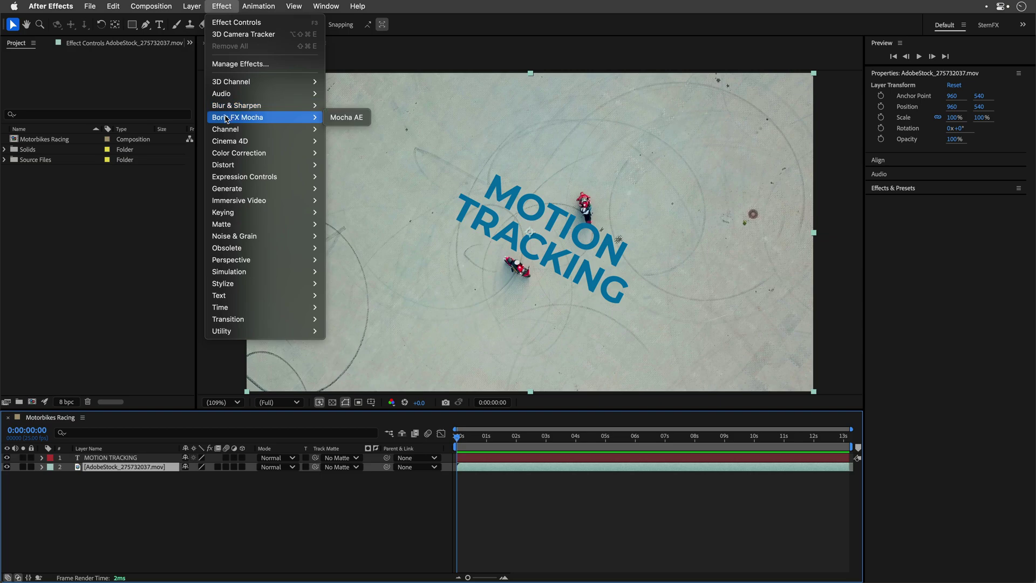
{"action": "left_click", "coordinate": [347, 118]}
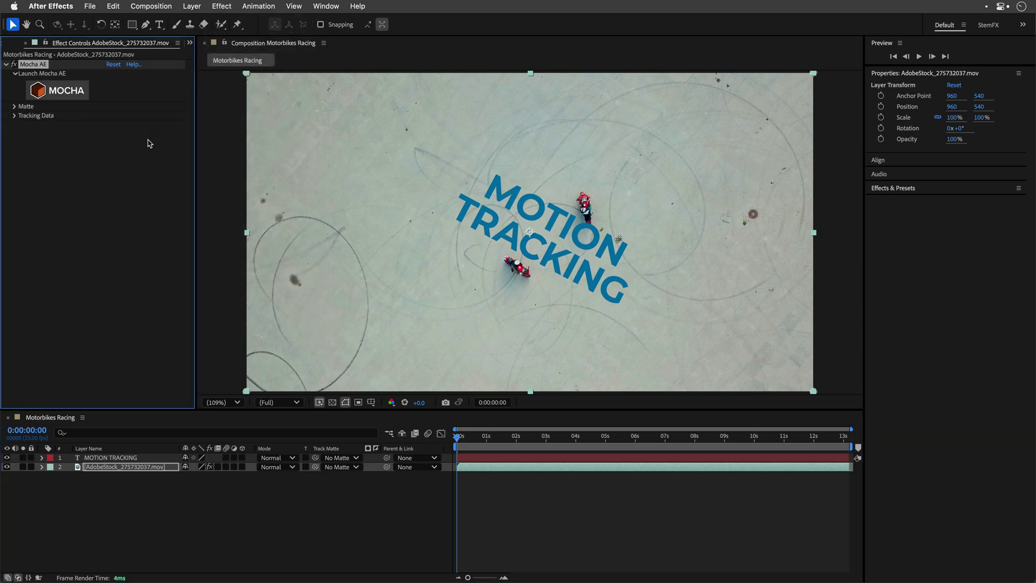
In Mocha, draw an elliptical X-Spline circle on the ground between the bikers
{"action": "left_click", "coordinate": [70, 92]}
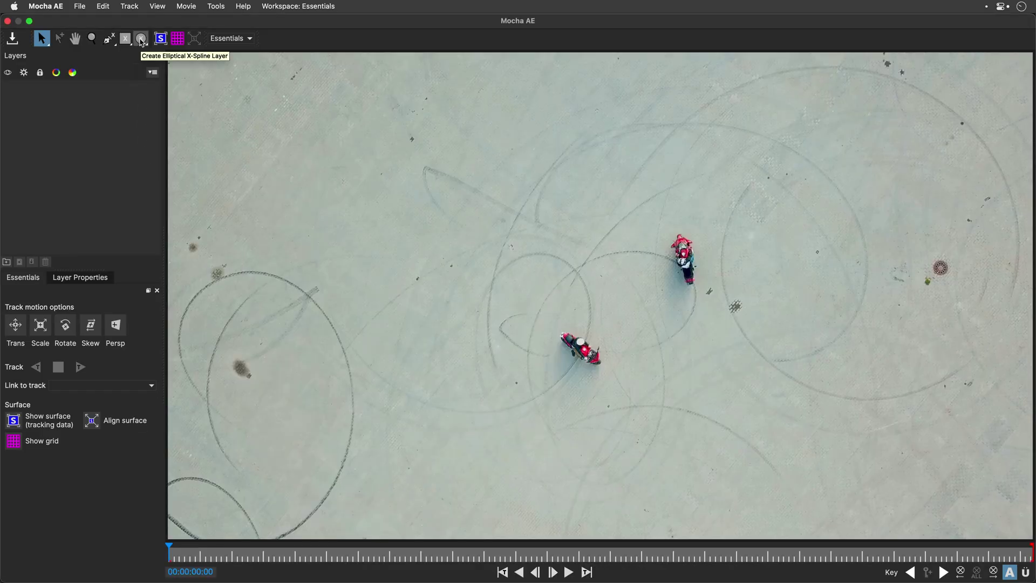
{"action": "left_click", "coordinate": [141, 39]}
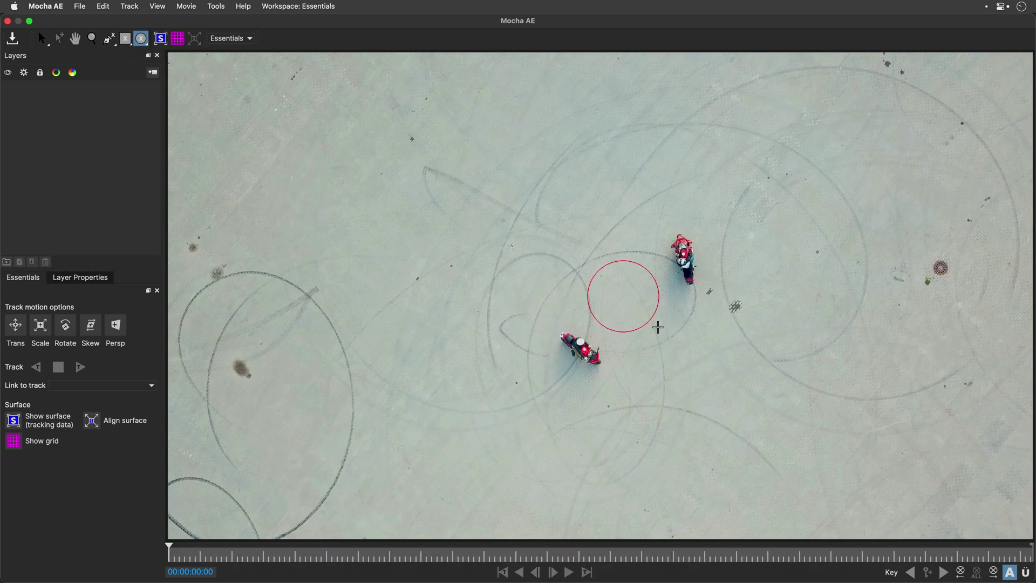
{"action": "left_click_drag", "start_coordinate": [658, 327], "coordinate": [658, 326]}
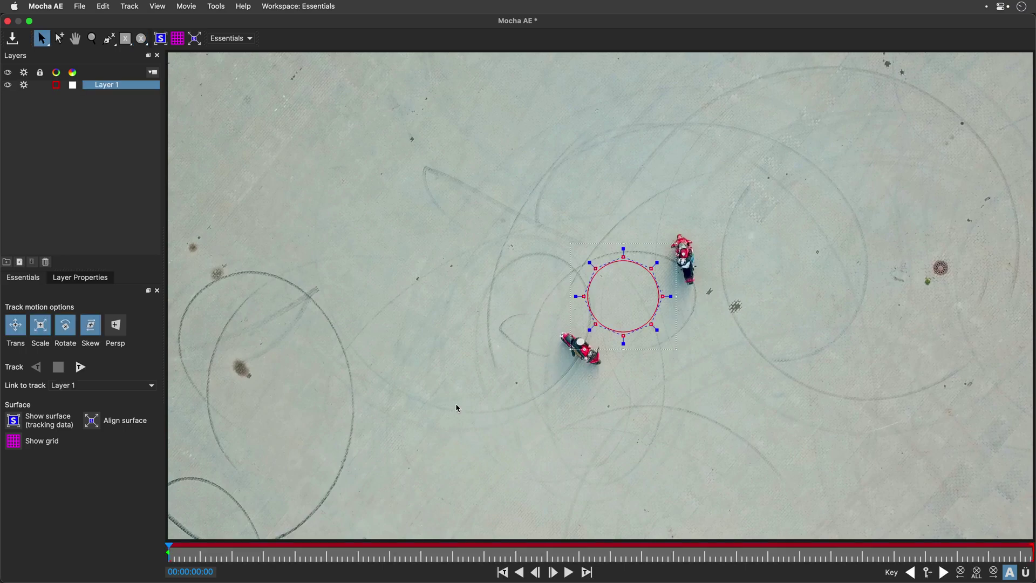
Track the circle forward through the clip, then close Mocha
{"action": "left_click_drag", "start_coordinate": [169, 550], "coordinate": [306, 548]}
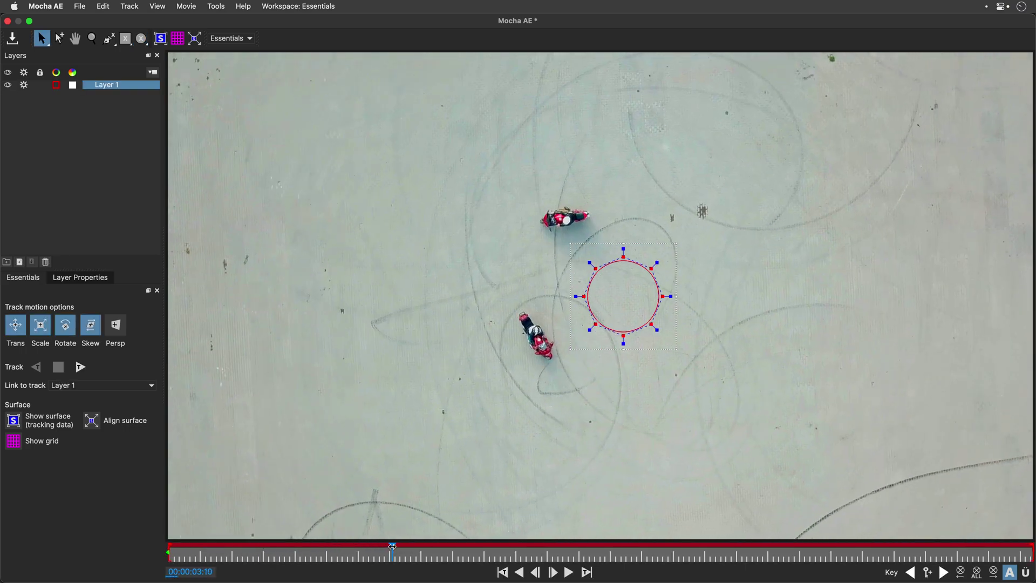
{"action": "mouse_move", "coordinate": [306, 548]}
{"action": "left_mouse_down"}
{"action": "mouse_move", "coordinate": [396, 548]}
{"action": "mouse_move", "coordinate": [149, 554]}
{"action": "left_mouse_up"}
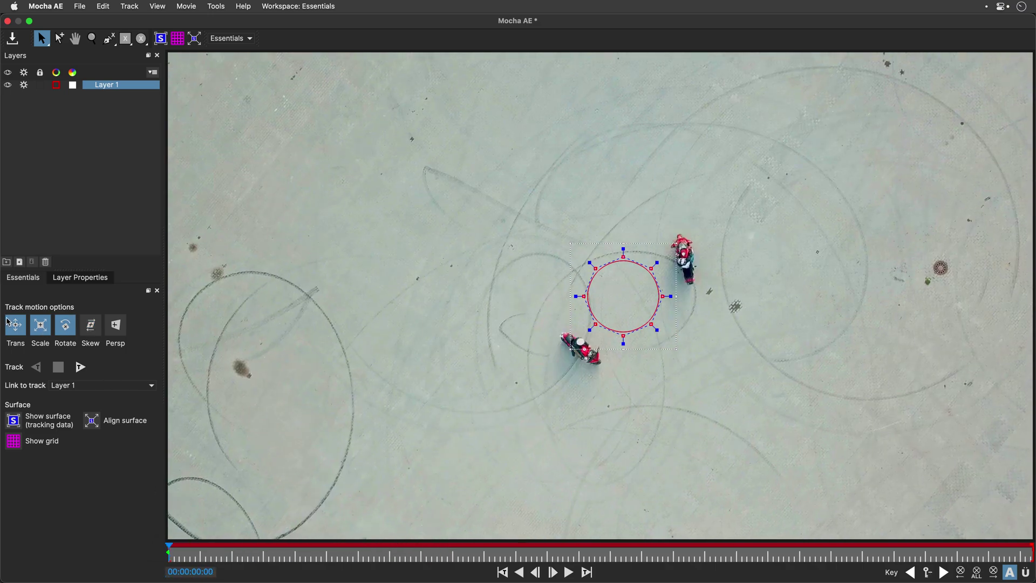
{"action": "left_click", "coordinate": [81, 368]}
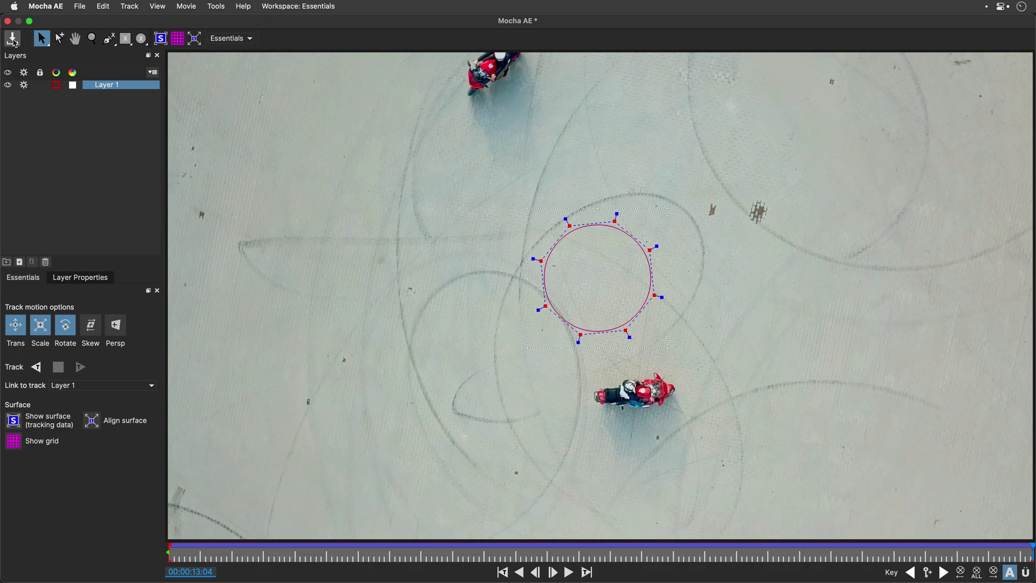
{"action": "left_click", "coordinate": [9, 22]}
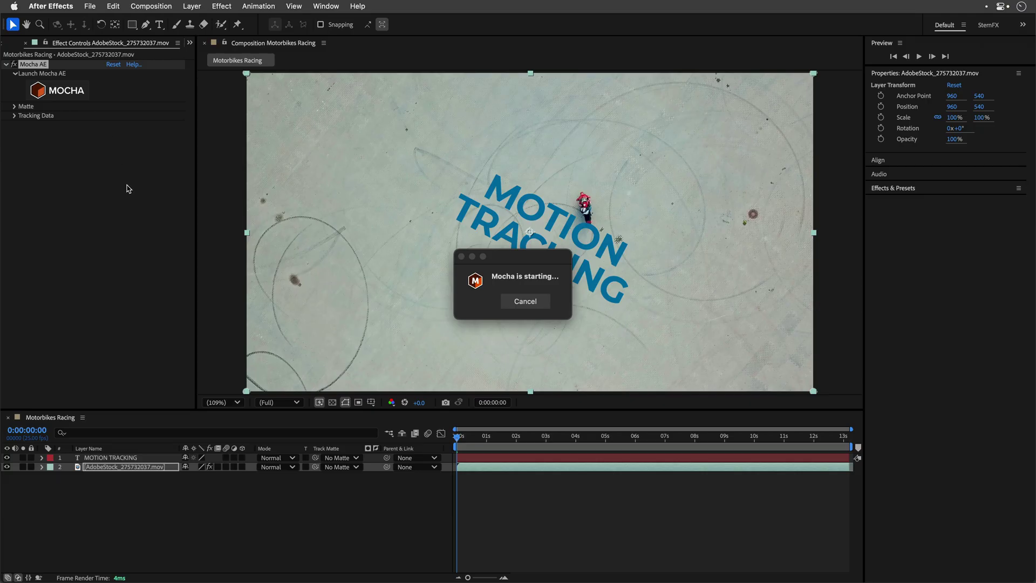
Create a null object named MT with a Blue label above the footage
{"action": "left_click", "coordinate": [192, 5]}
{"action": "mouse_move", "coordinate": [234, 22]}
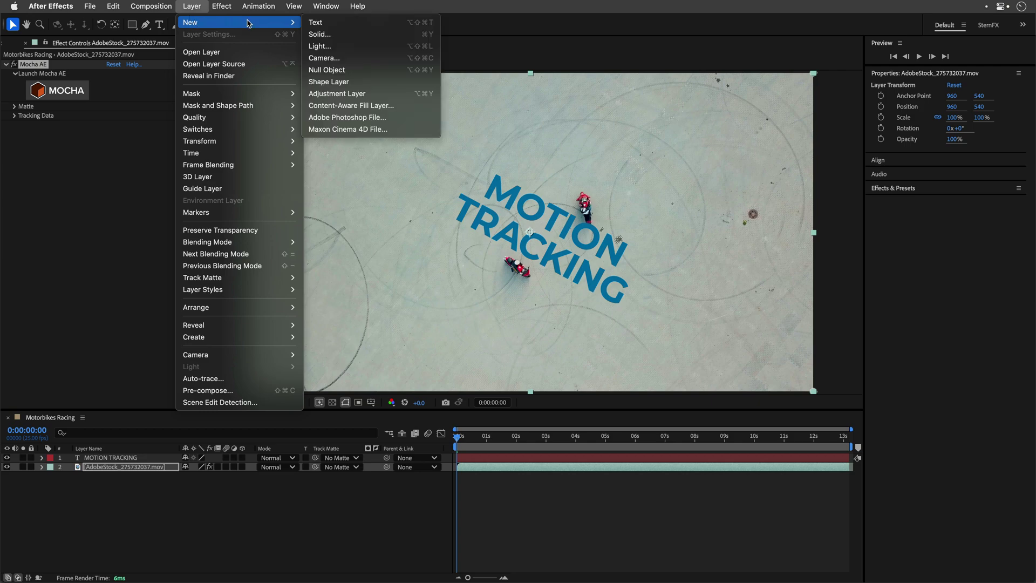
{"action": "left_click", "coordinate": [328, 70]}
{"action": "type", "text": "MT"}
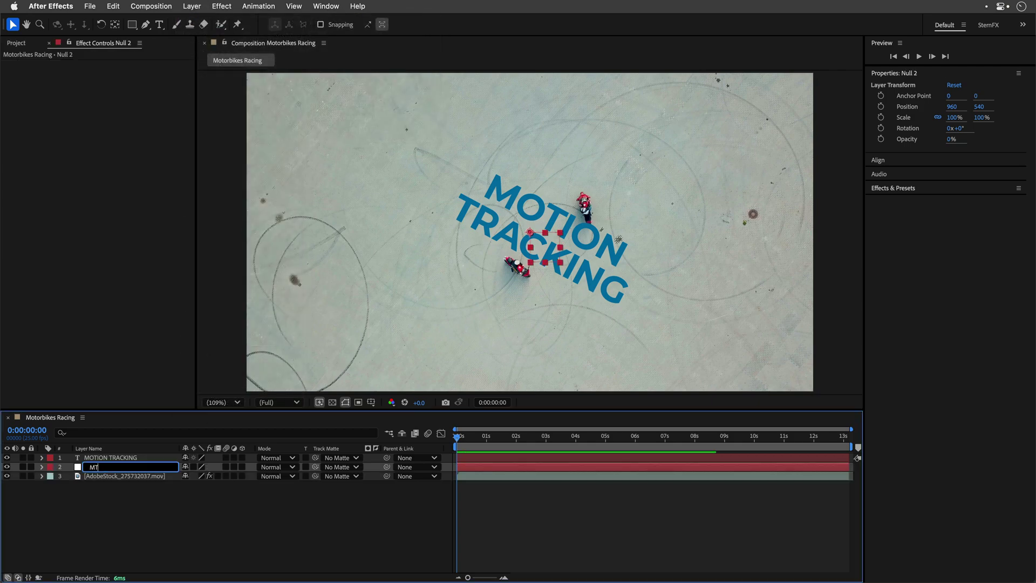
{"action": "key", "text": "Return"}
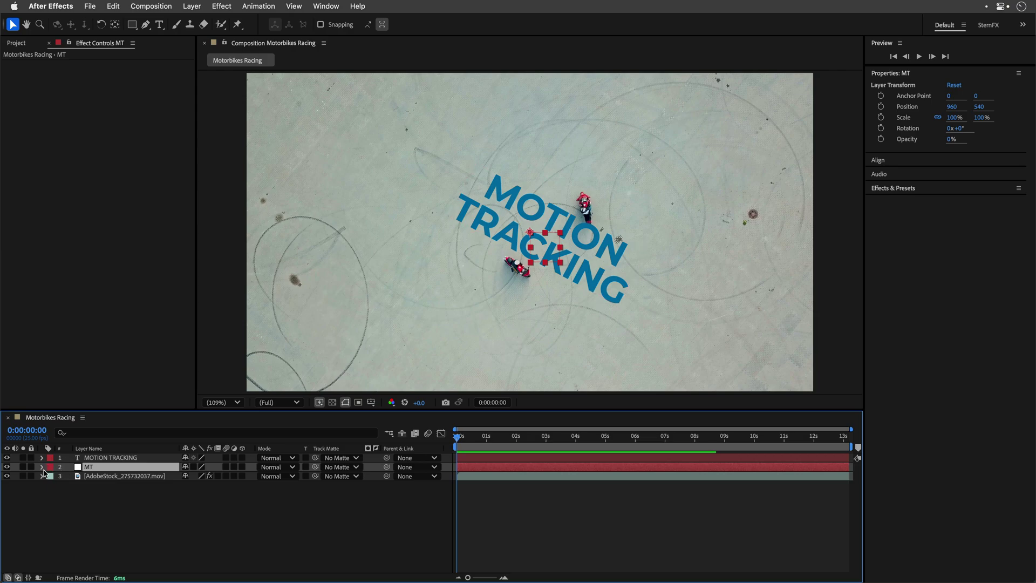
{"action": "left_click", "coordinate": [50, 468]}
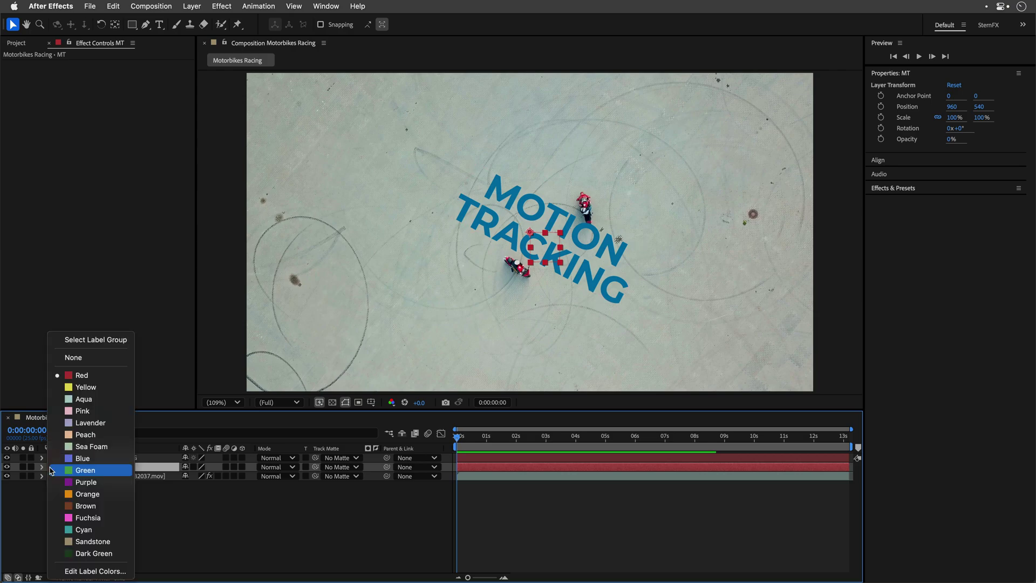
{"action": "left_click", "coordinate": [83, 458]}
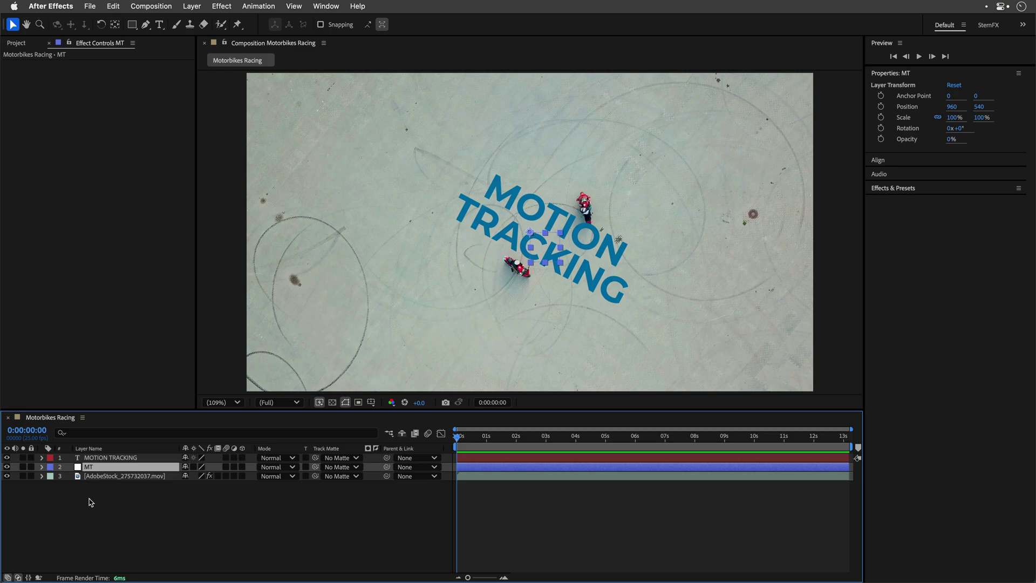
{"action": "left_click", "coordinate": [100, 477]}
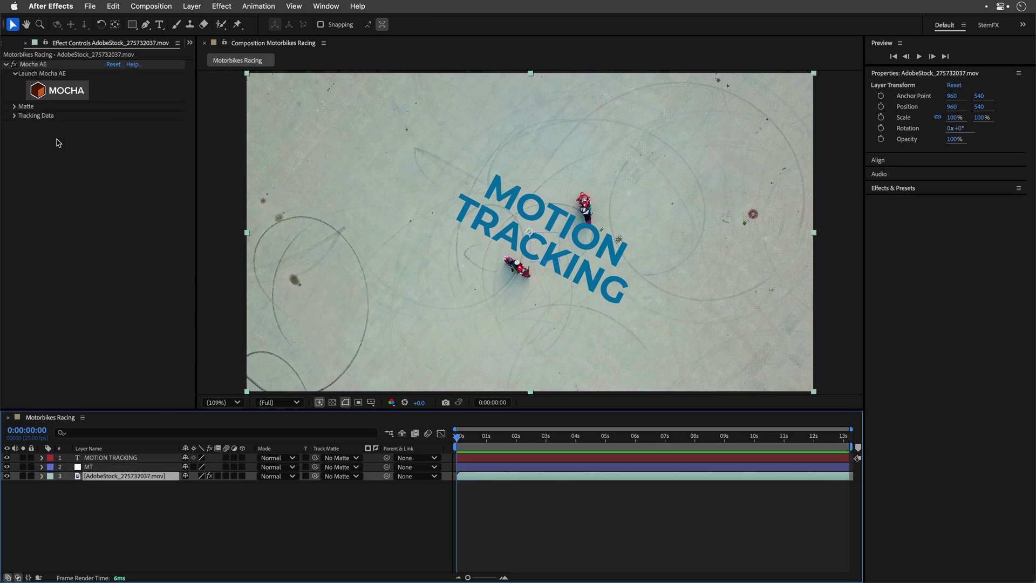
Create Mocha track data and apply it to MT as Transform export keyframes
{"action": "left_click", "coordinate": [14, 116]}
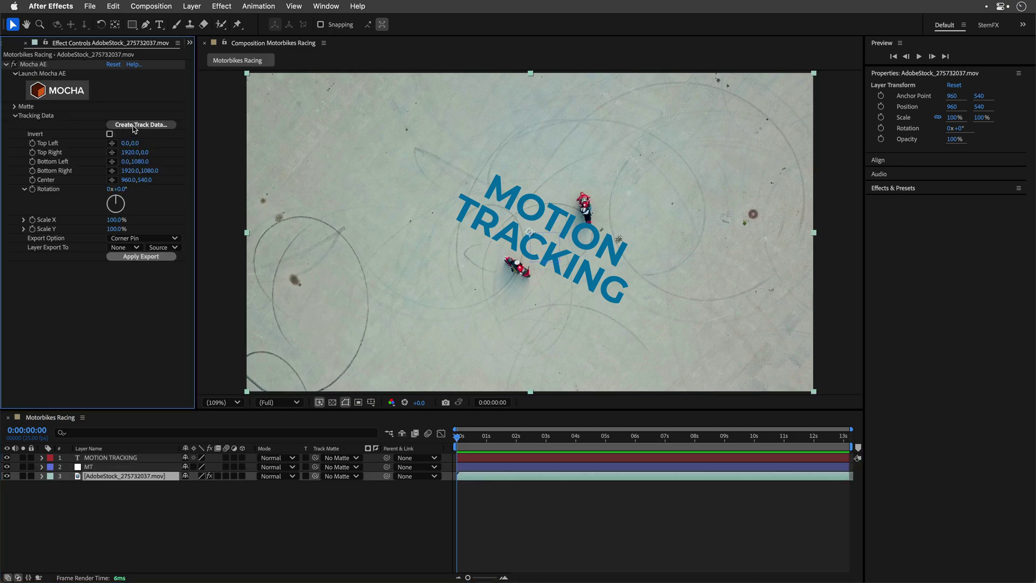
{"action": "left_click", "coordinate": [141, 126]}
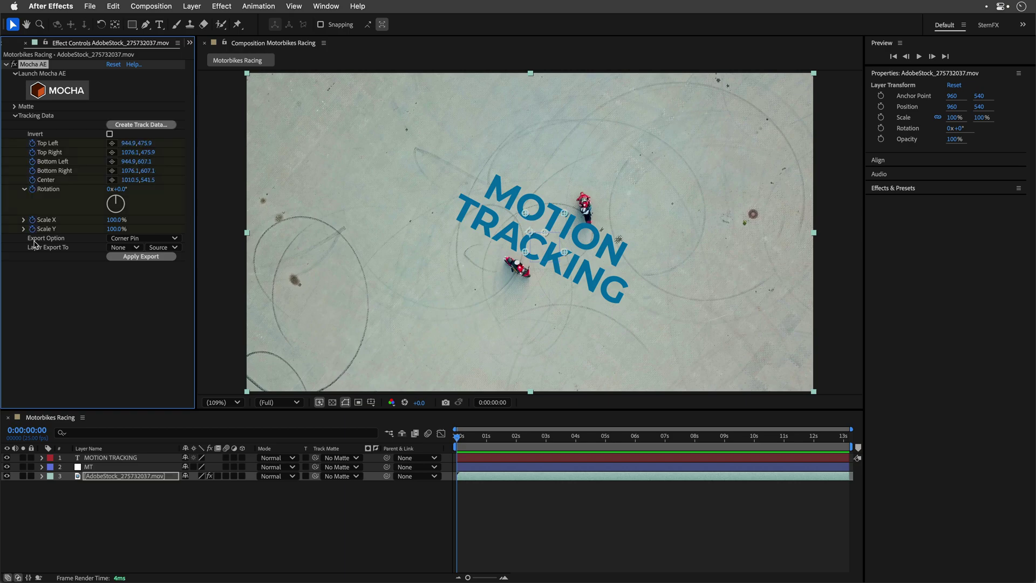
{"action": "left_click", "coordinate": [128, 239]}
{"action": "left_click", "coordinate": [129, 275]}
{"action": "left_click", "coordinate": [128, 249]}
{"action": "left_click", "coordinate": [136, 288]}
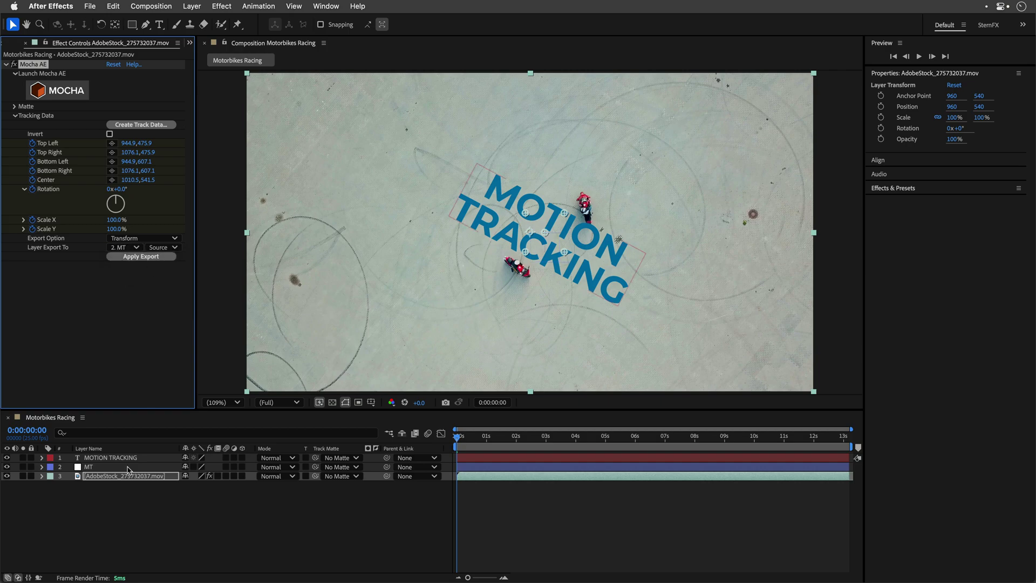
{"action": "left_click", "coordinate": [90, 468]}
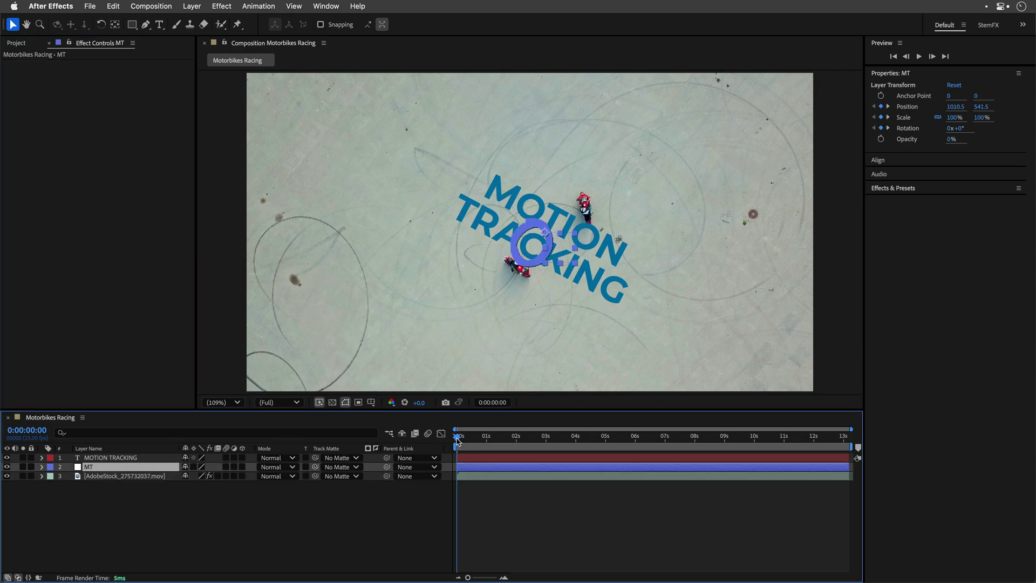
{"action": "mouse_move", "coordinate": [458, 440]}
{"action": "left_mouse_down"}
{"action": "mouse_move", "coordinate": [841, 428]}
{"action": "mouse_move", "coordinate": [111, 462]}
{"action": "left_mouse_up"}
{"action": "left_click", "coordinate": [110, 459]}
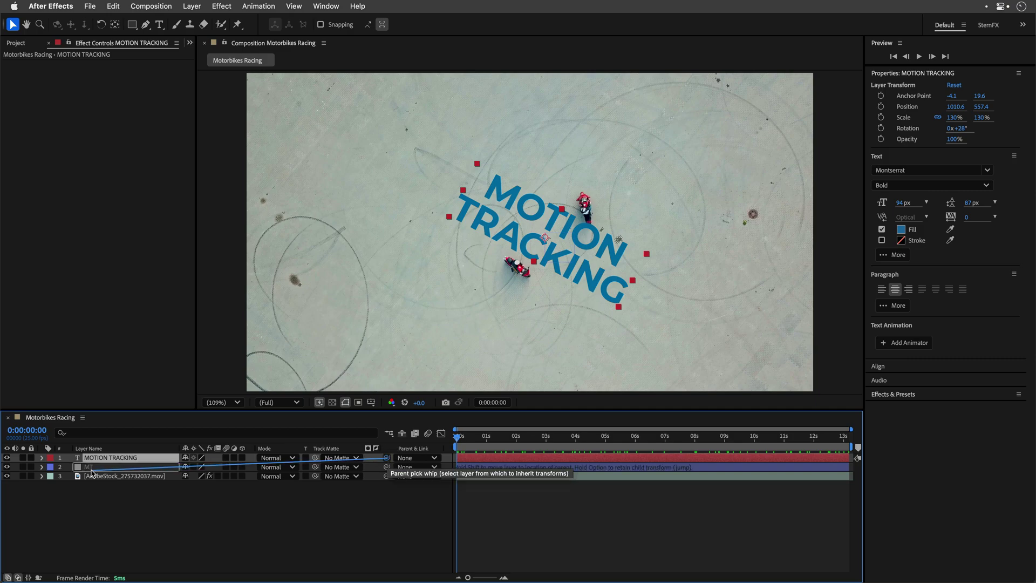
Parent the MOTION TRACKING title to the MT null and preview to the end
{"action": "left_click_drag", "start_coordinate": [92, 473], "coordinate": [91, 468]}
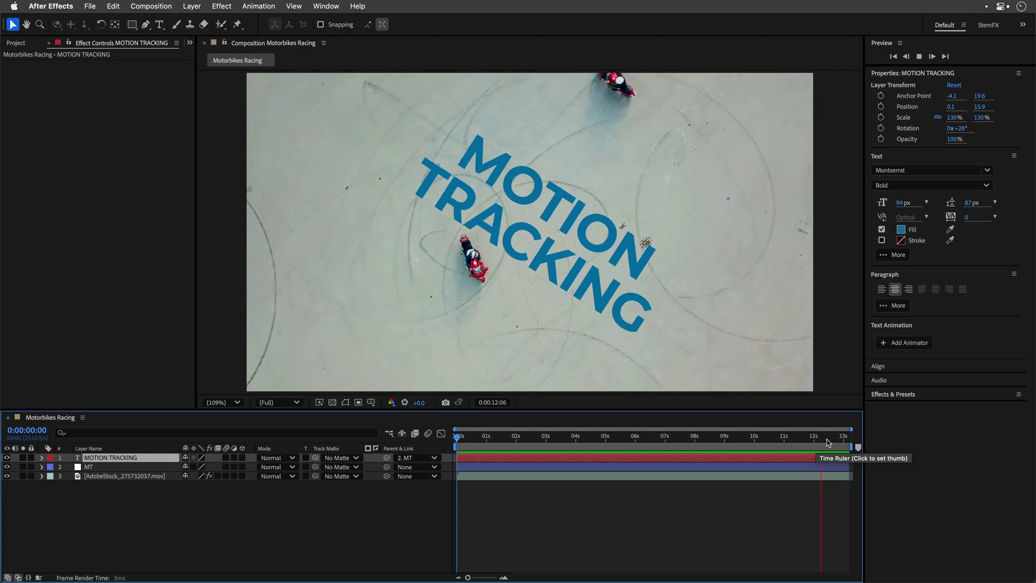
{"action": "left_click", "coordinate": [858, 443]}
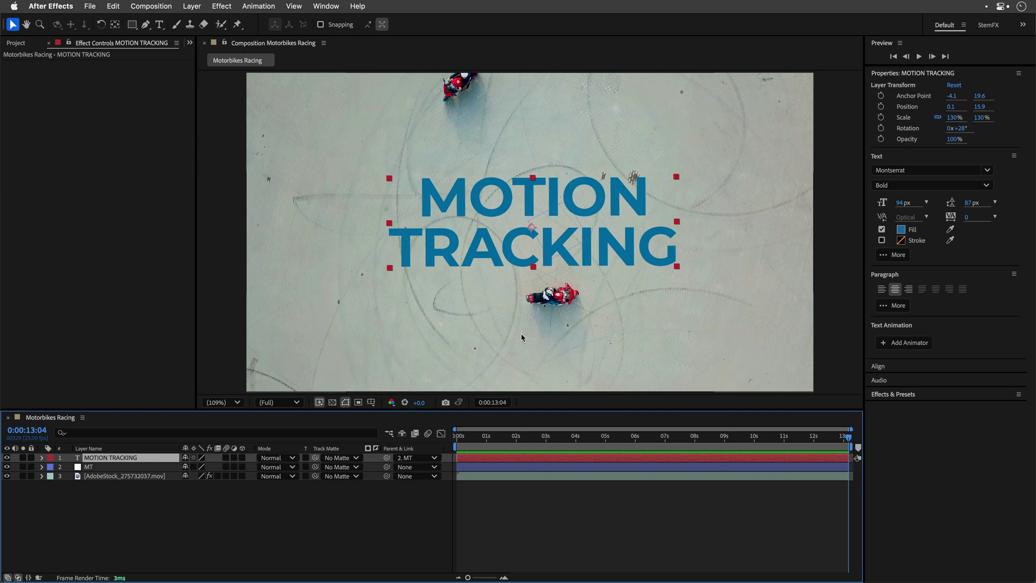
Add Roughen Edges to the title with Photocopy edge type and border 2
{"action": "key", "text": "ctrl+space"}
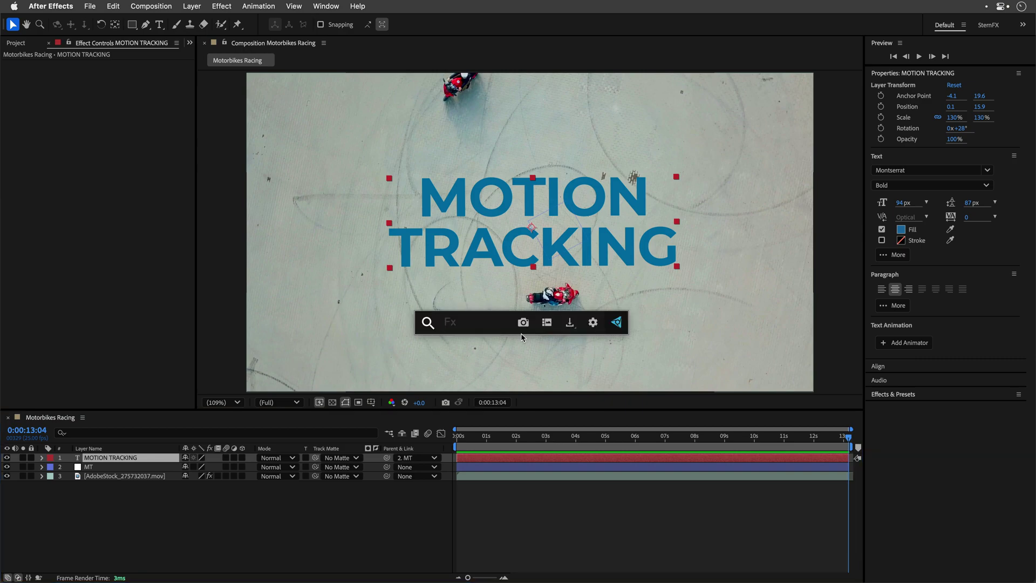
{"action": "type", "text": "rou"}
{"action": "key", "text": "Return"}
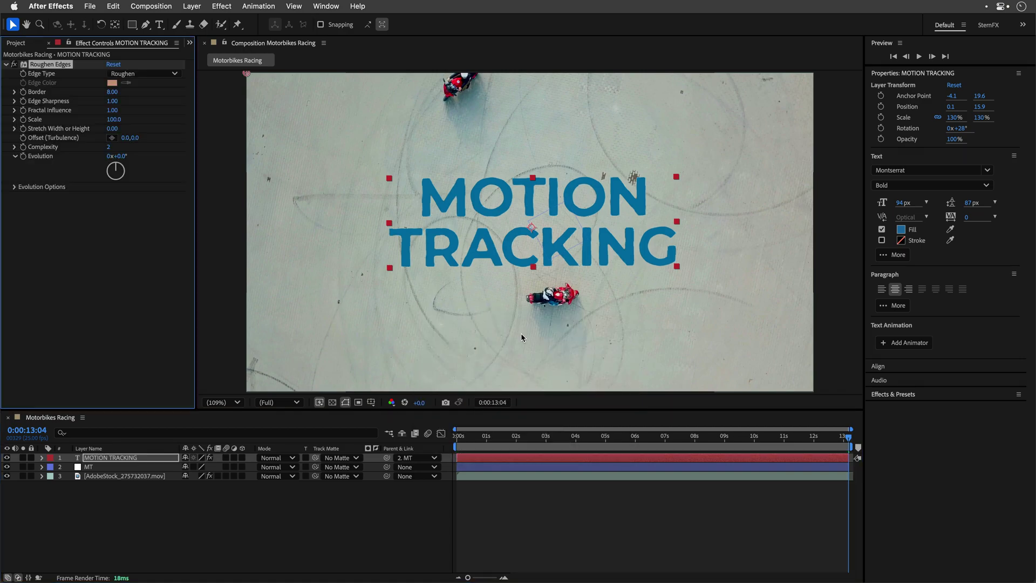
{"action": "left_click", "coordinate": [137, 74]}
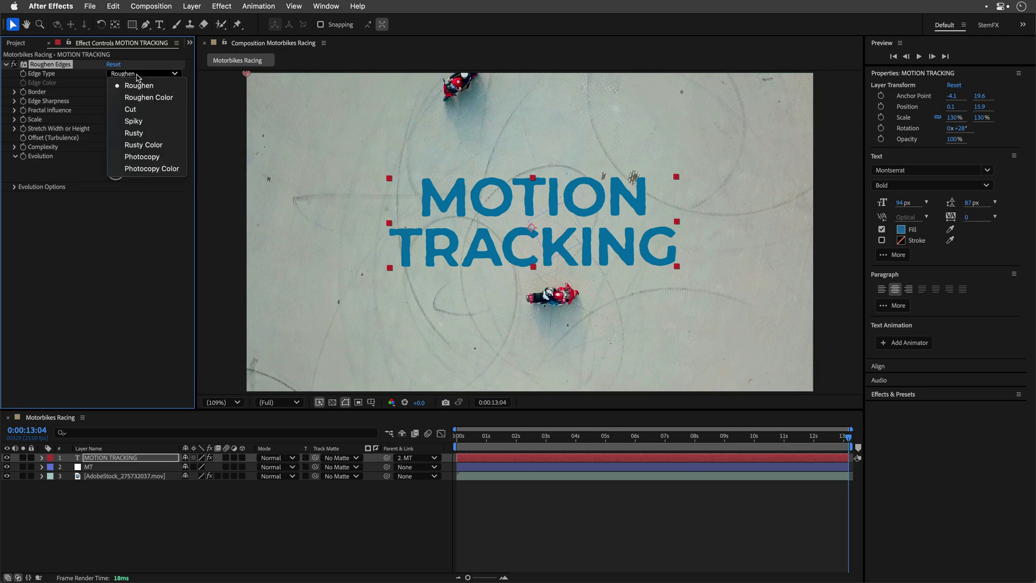
{"action": "left_click", "coordinate": [154, 156]}
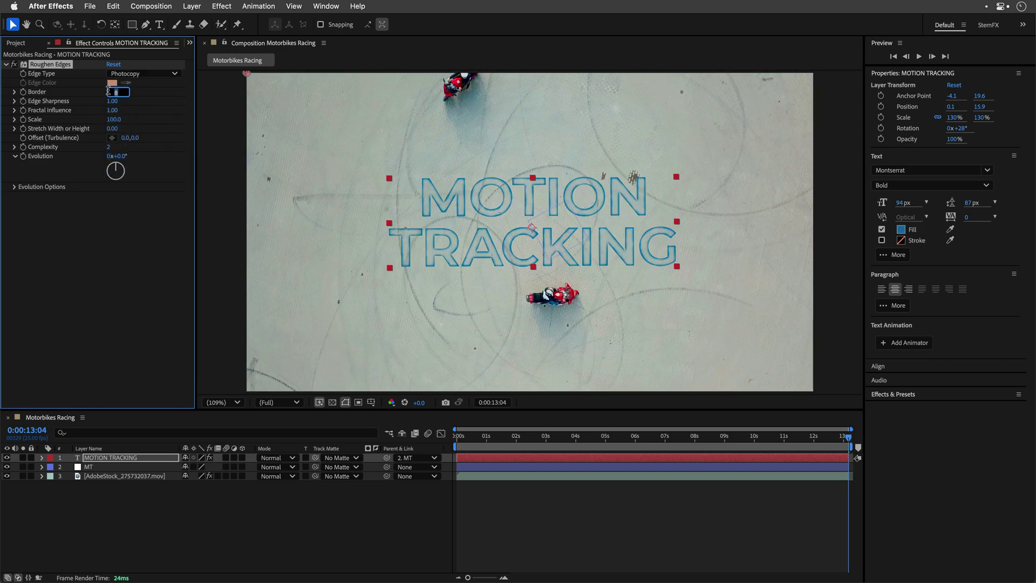
{"action": "key", "text": "Return"}
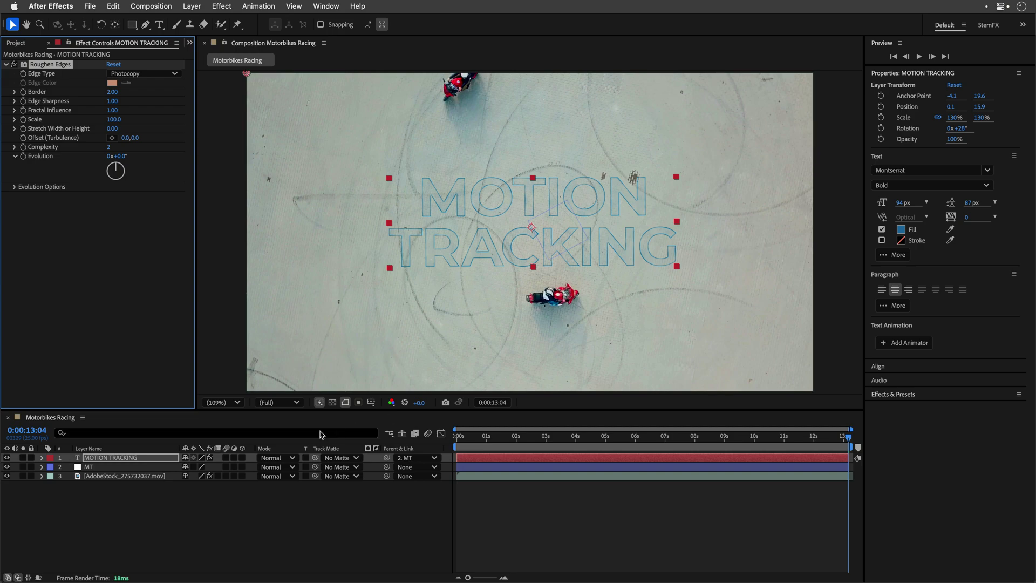
Set the title layer's blending mode to Multiply and preview from the start
{"action": "left_click", "coordinate": [288, 460]}
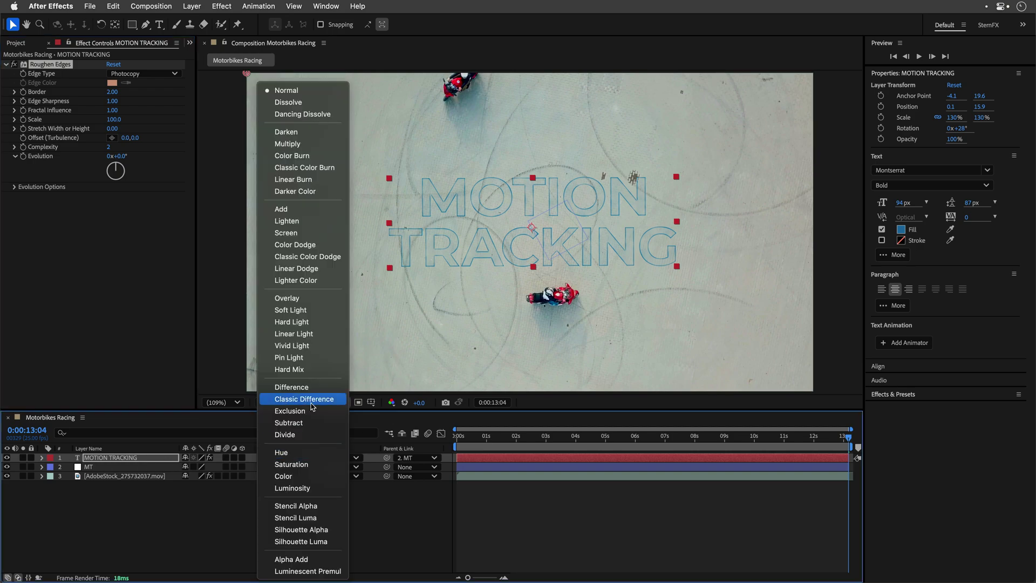
{"action": "left_click", "coordinate": [337, 147]}
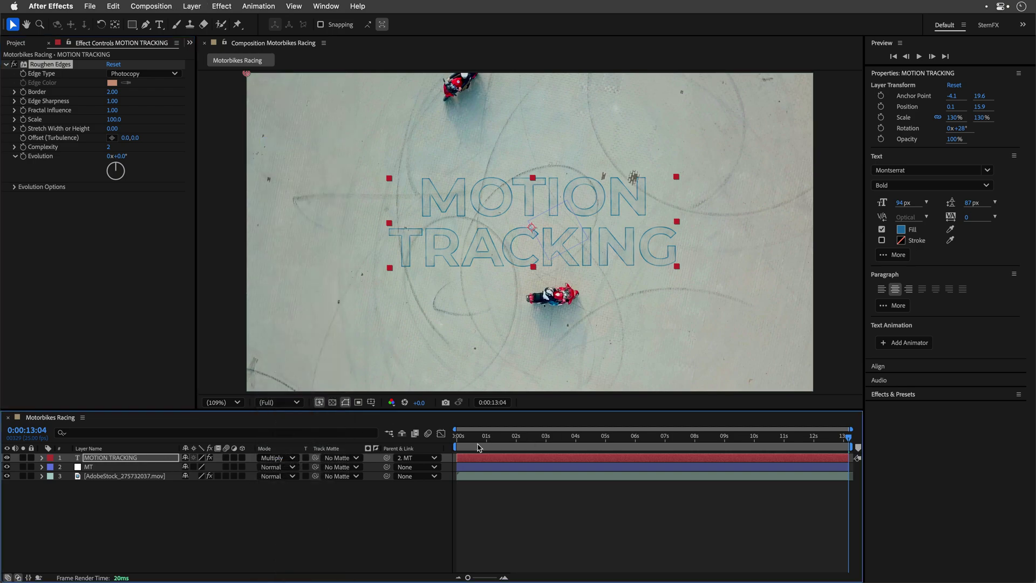
{"action": "key", "text": "Home"}
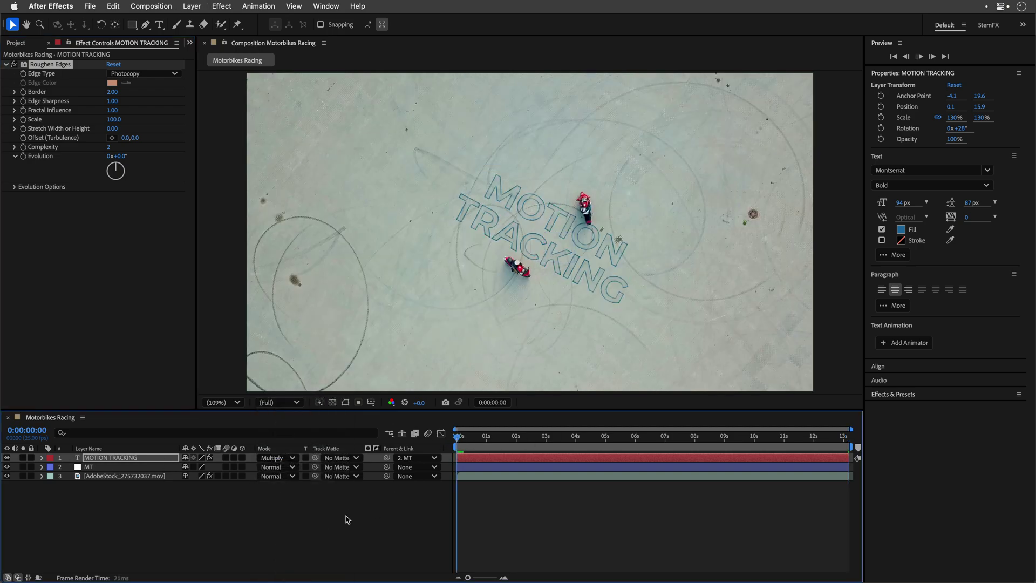
{"action": "key", "text": "space"}
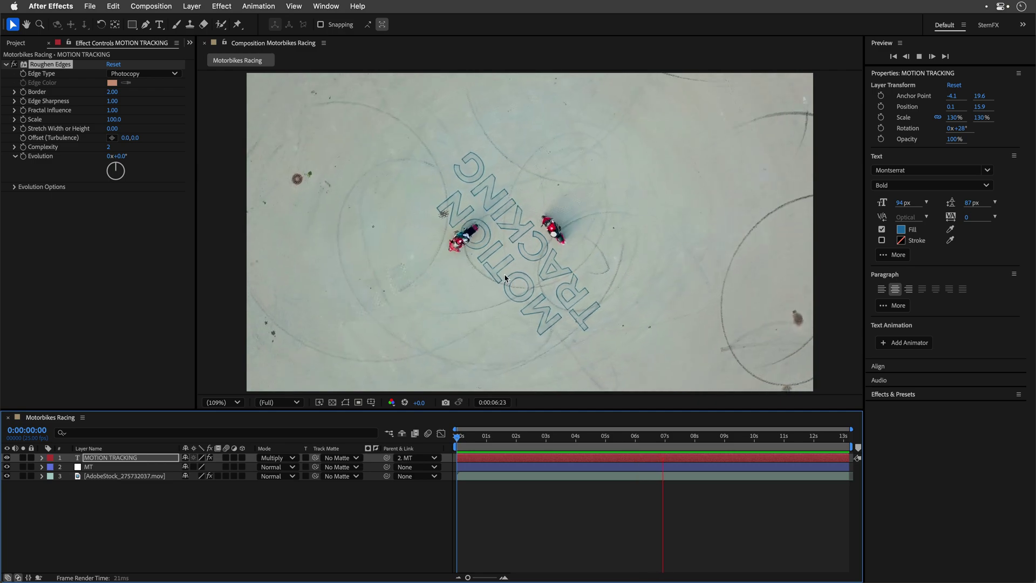
{"action": "key", "text": "space"}
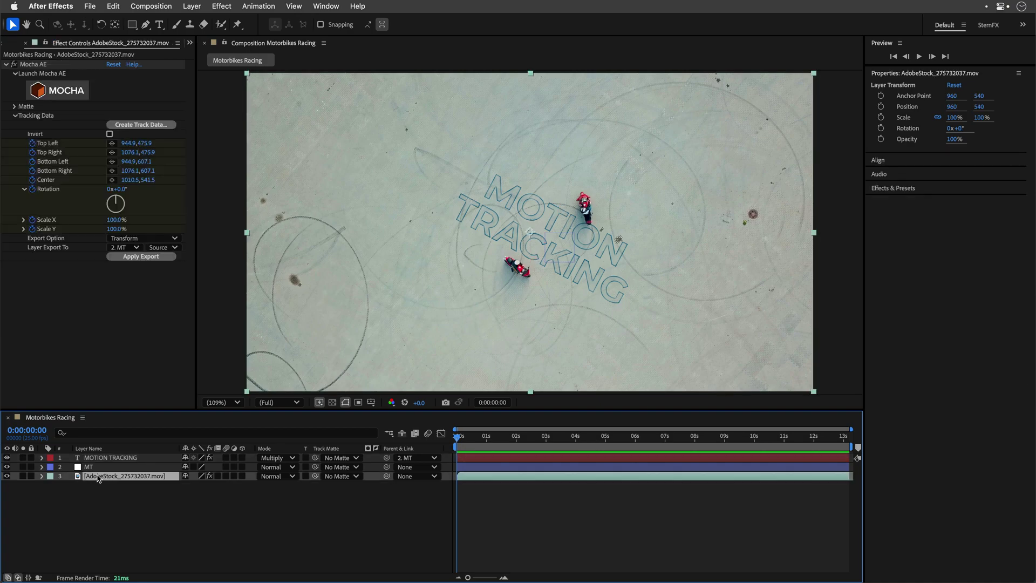
Start Track & Stabilize > Track Motion on the motorcycle footage layer
{"action": "right_click", "coordinate": [97, 478]}
{"action": "mouse_move", "coordinate": [131, 434]}
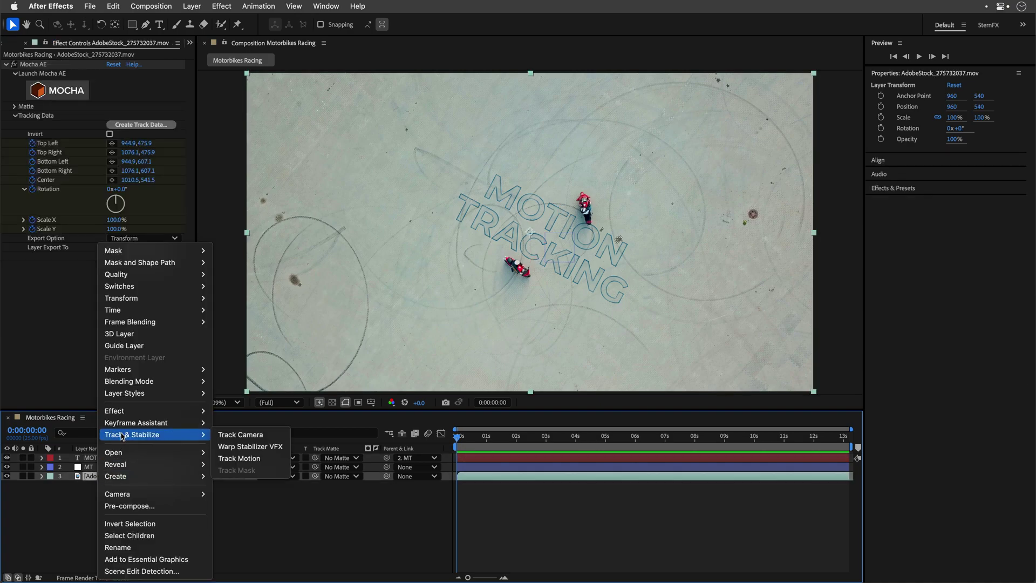
{"action": "left_click", "coordinate": [266, 459]}
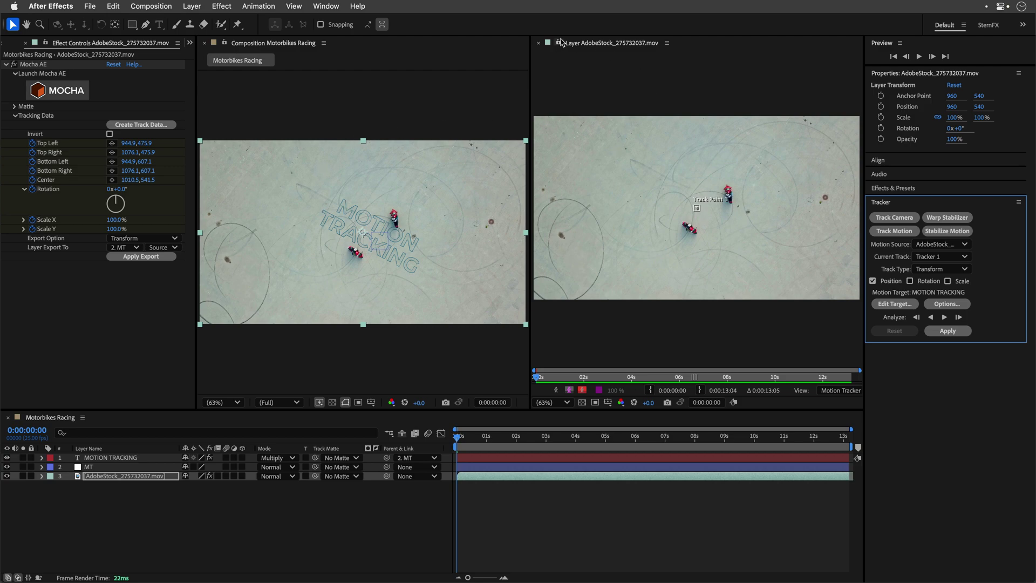
Dock the Layer panel, zoom to 400%, and move Track Point 1 onto the upper rider
{"action": "left_click_drag", "start_coordinate": [573, 46], "coordinate": [389, 140]}
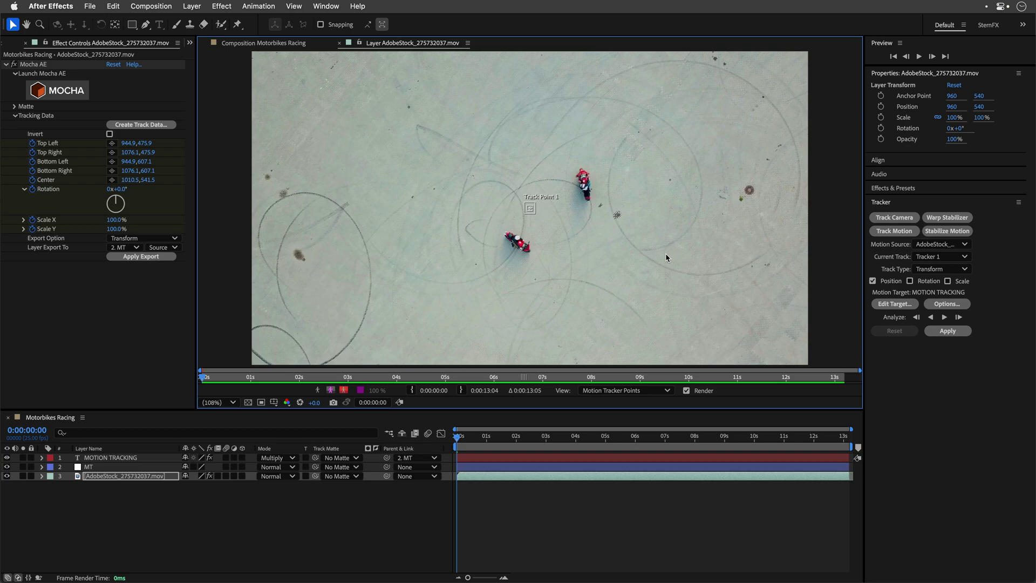
{"action": "key", "text": "period"}
{"action": "key", "text": "period"}
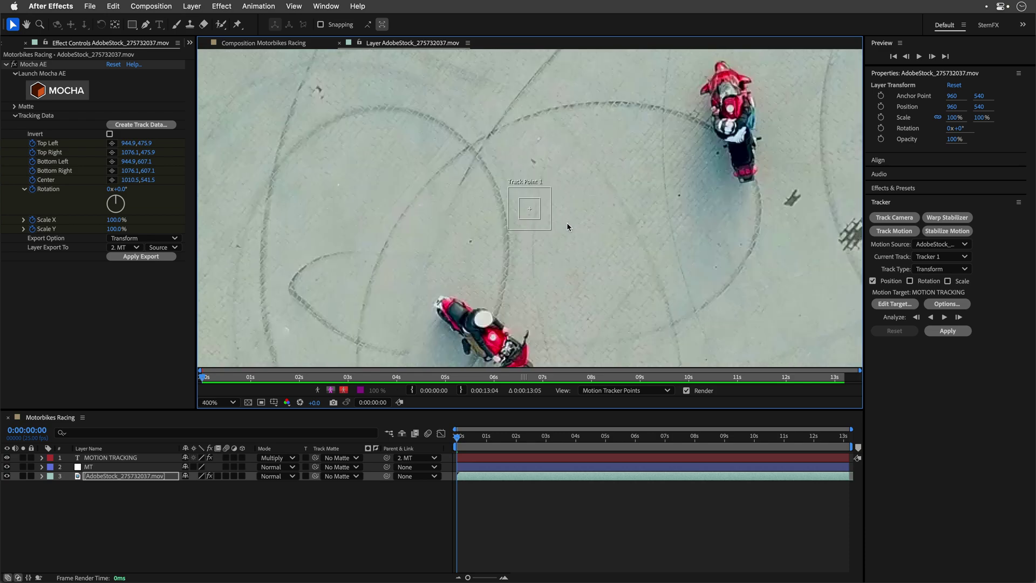
{"action": "key", "text": "period"}
{"action": "key", "text": "period"}
{"action": "mouse_move", "coordinate": [535, 204]}
{"action": "left_mouse_down"}
{"action": "mouse_move", "coordinate": [736, 109]}
{"action": "mouse_move", "coordinate": [758, 138]}
{"action": "left_mouse_up"}
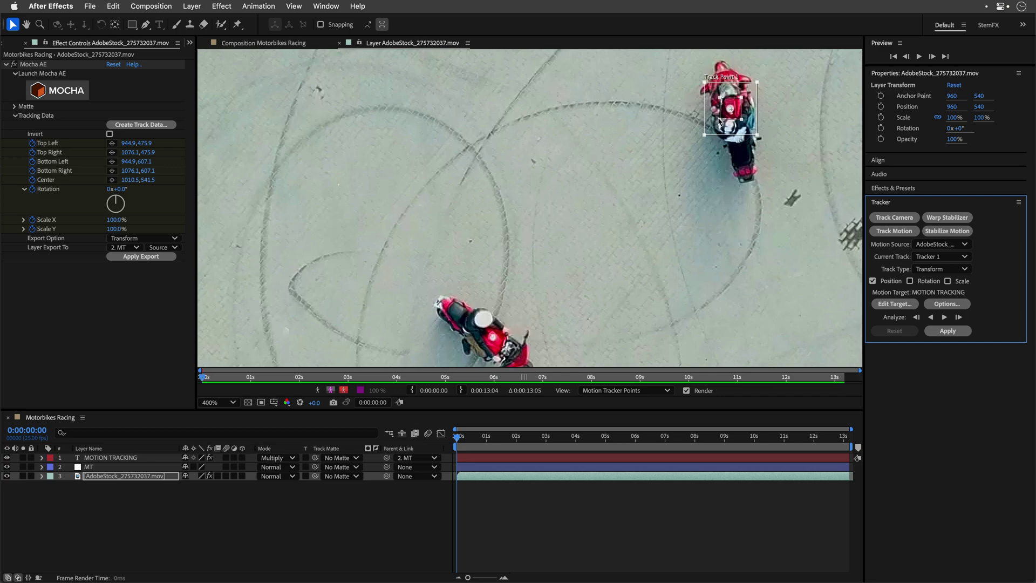
Analyze the upper rider's track forward, stopping around 8:09
{"action": "key", "text": "comma"}
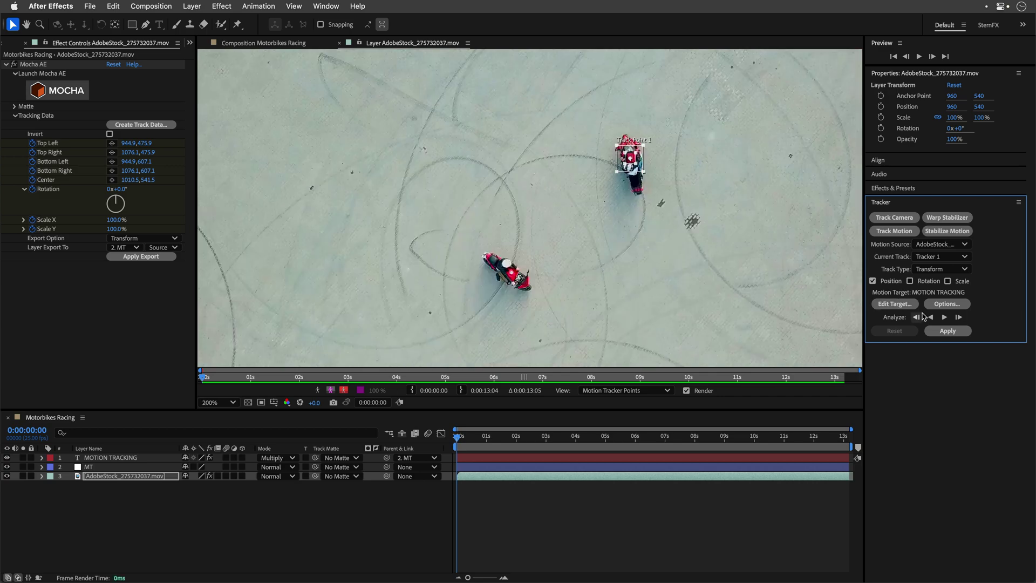
{"action": "left_click", "coordinate": [944, 317]}
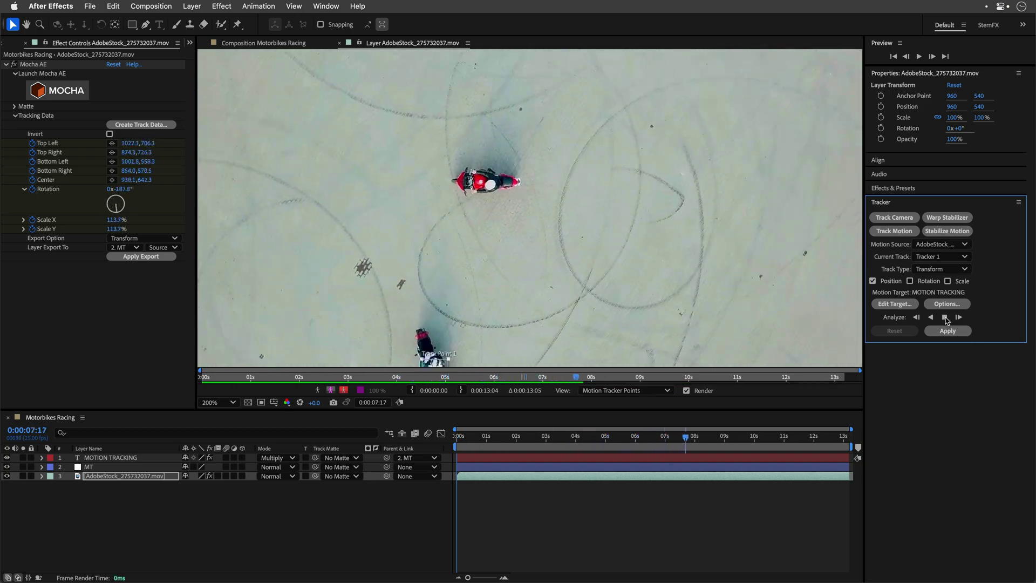
{"action": "left_click", "coordinate": [945, 317]}
{"action": "left_click_drag", "start_coordinate": [647, 282], "coordinate": [646, 156]}
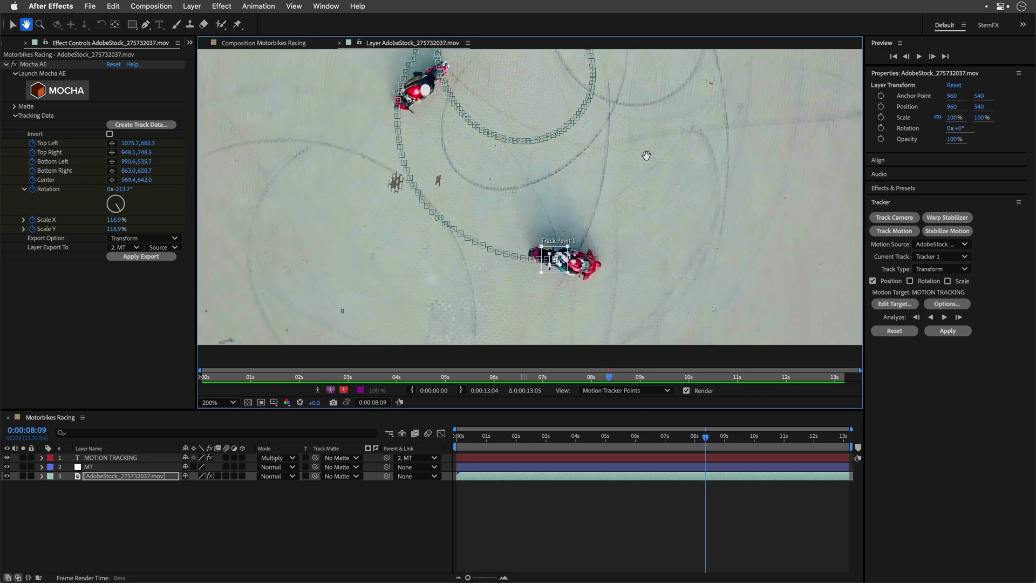
{"action": "key", "text": "v"}
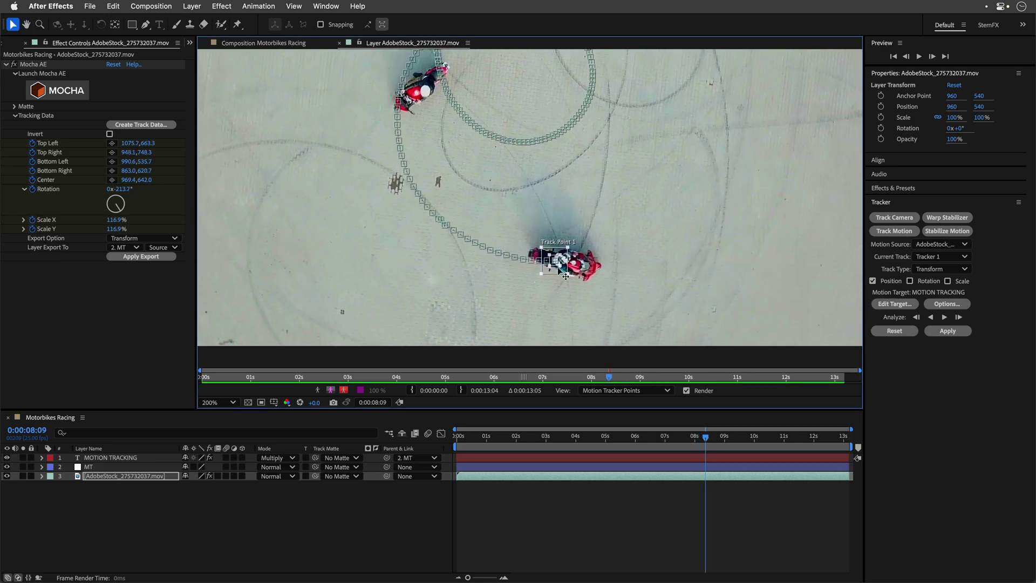
At 7:09, re-centre the track point on the bike and expand Tracker 1
{"action": "left_click_drag", "start_coordinate": [609, 378], "coordinate": [558, 375]}
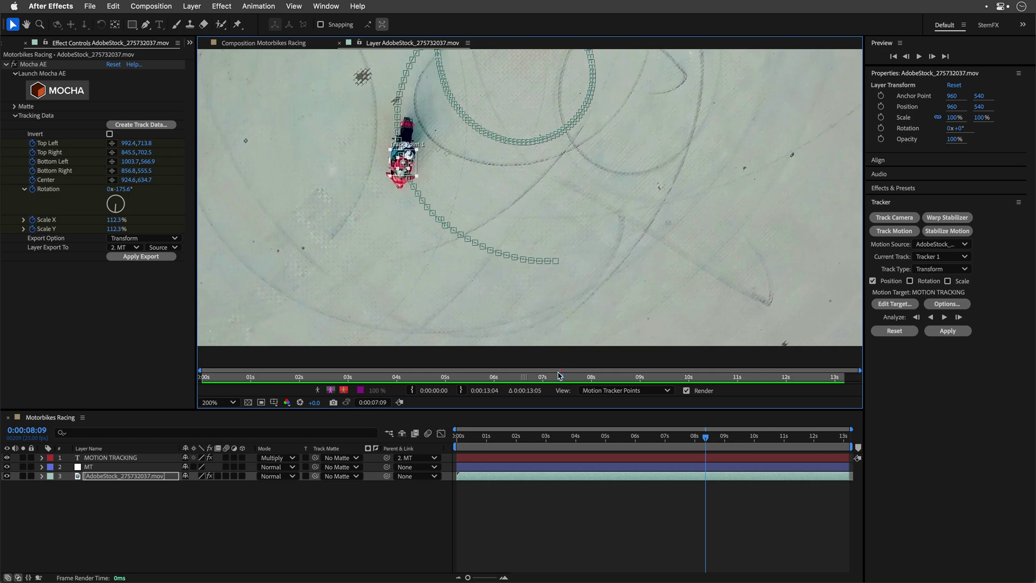
{"action": "scroll", "coordinate": [400, 172], "scroll_direction": "up", "scroll_amount": 2}
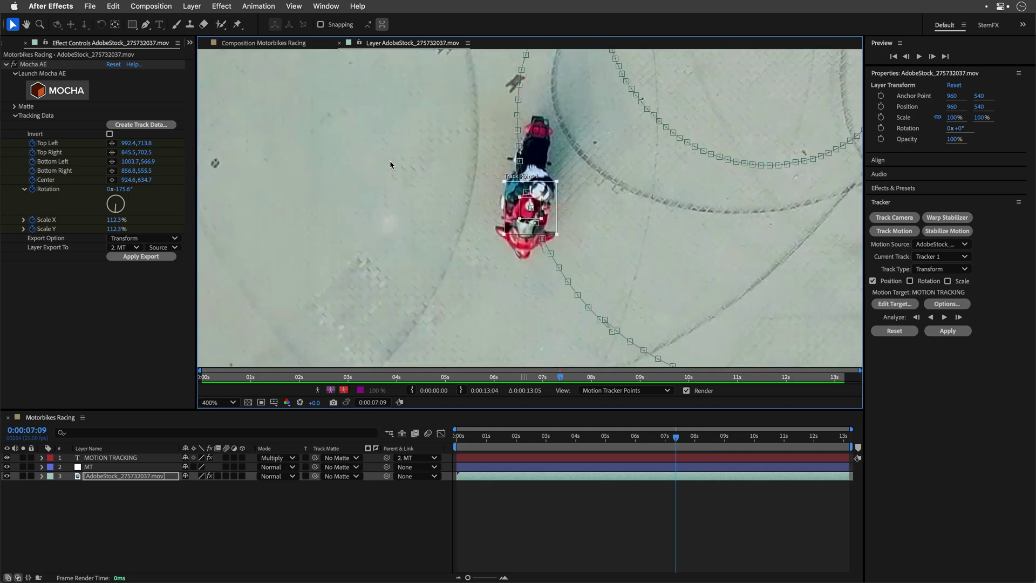
{"action": "scroll", "coordinate": [400, 172], "scroll_direction": "up", "scroll_amount": 1}
{"action": "scroll", "coordinate": [494, 204], "scroll_direction": "down", "scroll_amount": 1}
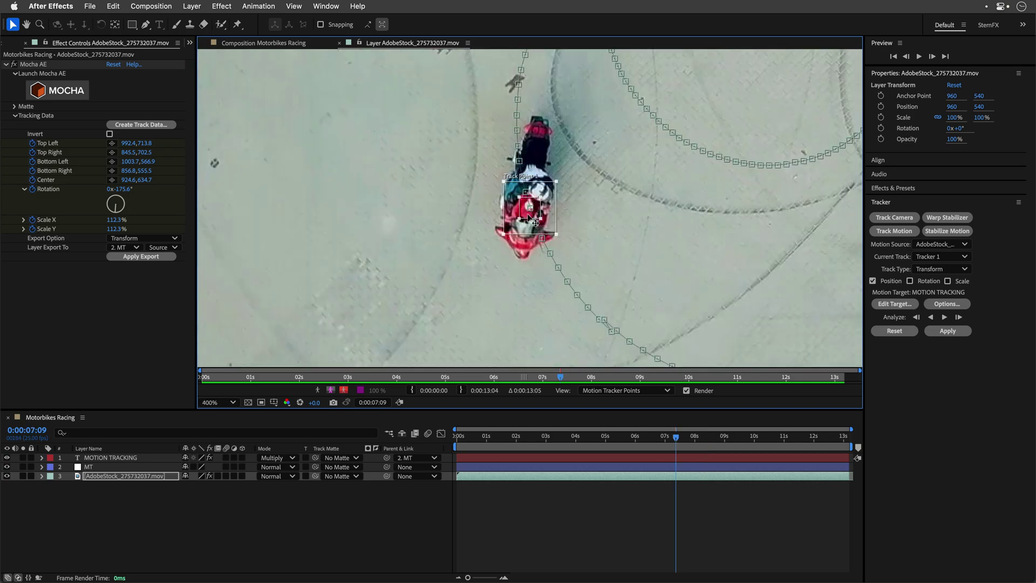
{"action": "left_click_drag", "start_coordinate": [529, 221], "coordinate": [543, 210]}
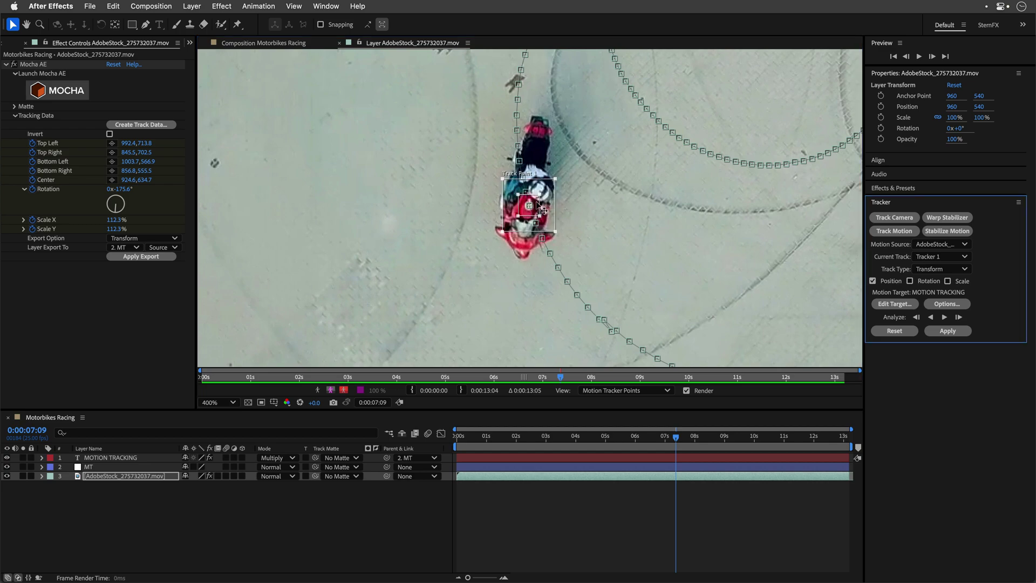
{"action": "left_click", "coordinate": [586, 234]}
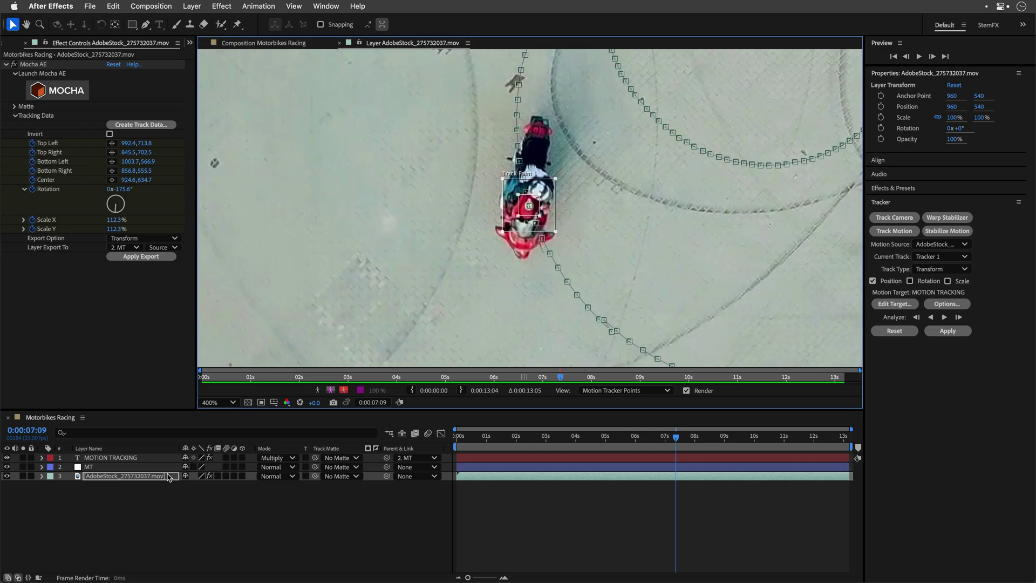
{"action": "left_click", "coordinate": [42, 476]}
{"action": "left_click", "coordinate": [60, 494]}
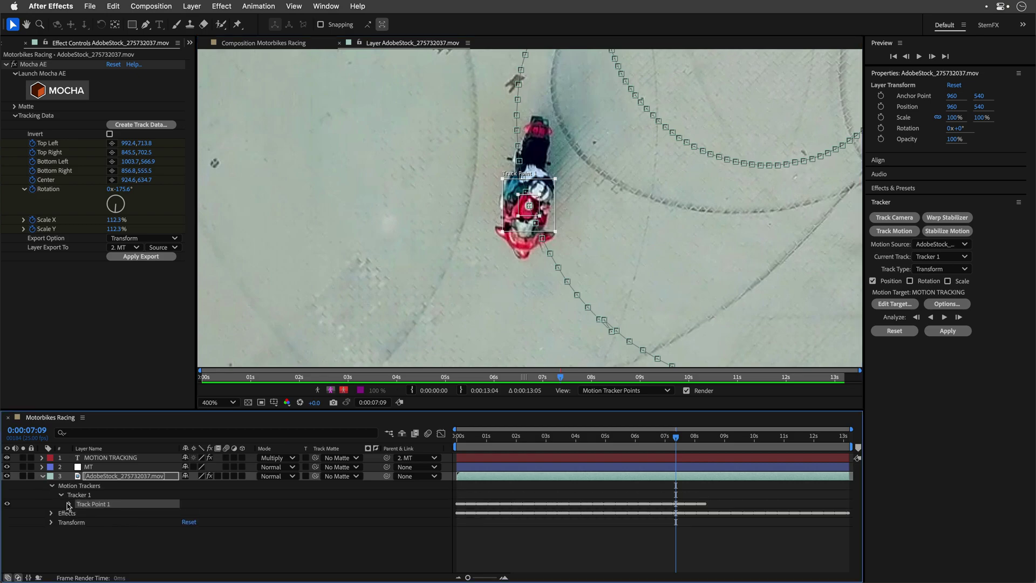
In Motion Tracker Options, set low-confidence behaviour to Stop Tracking and adjust the threshold
{"action": "left_click", "coordinate": [70, 504]}
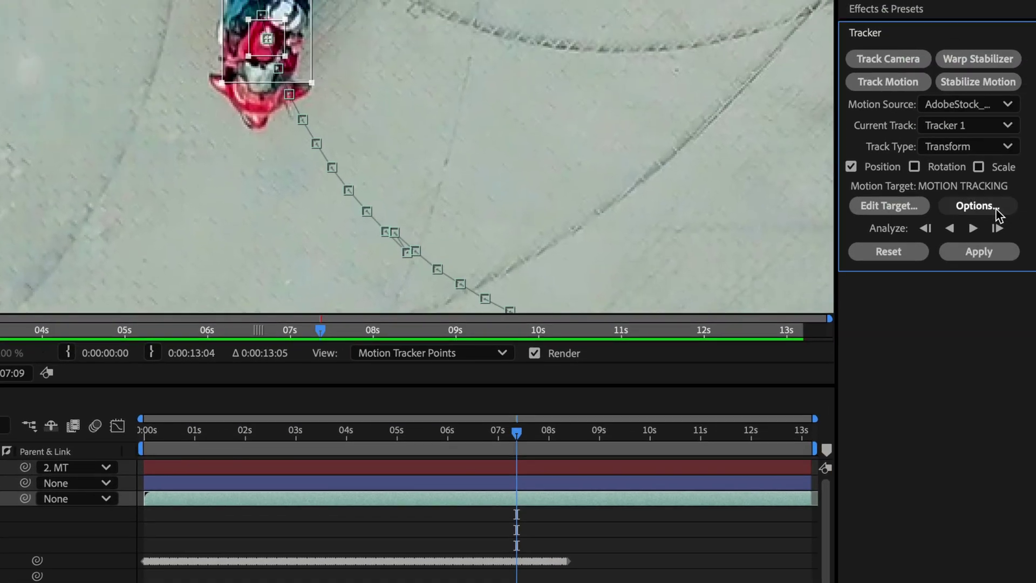
{"action": "left_click", "coordinate": [995, 208]}
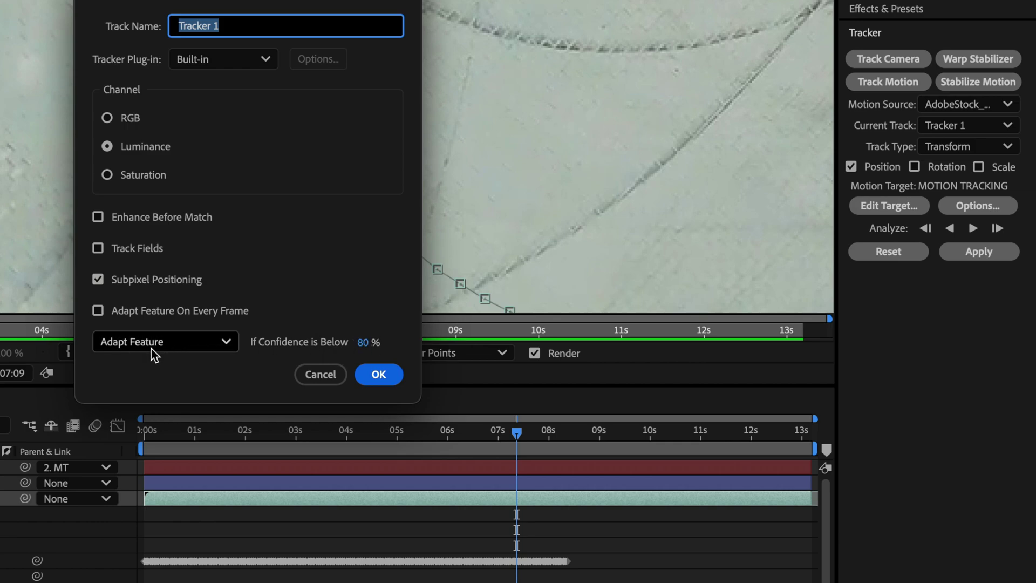
{"action": "left_click", "coordinate": [175, 341]}
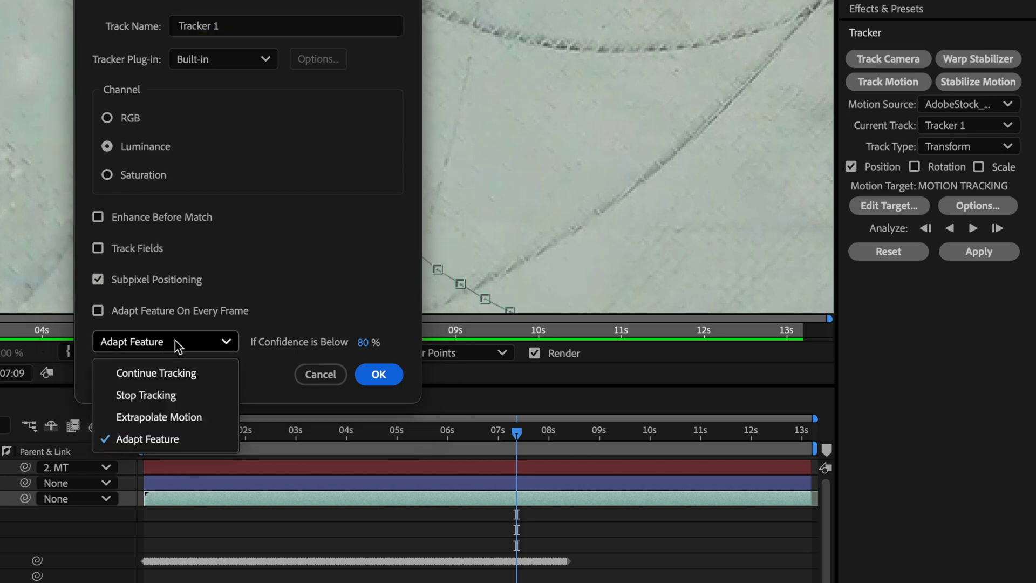
{"action": "left_click", "coordinate": [169, 395]}
{"action": "left_click", "coordinate": [365, 343]}
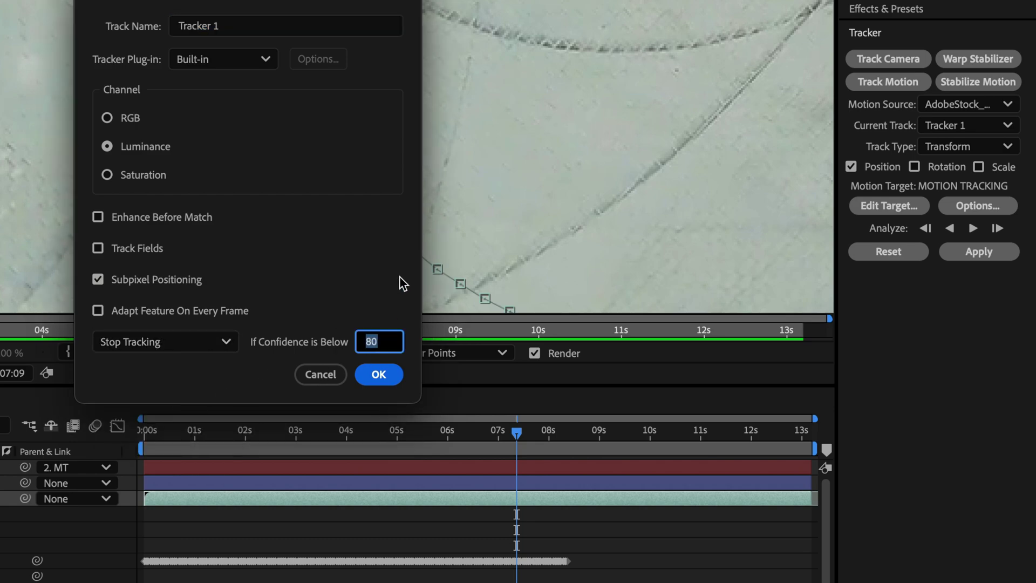
{"action": "type", "text": "8"}
{"action": "type", "text": "0"}
{"action": "key", "text": "Return"}
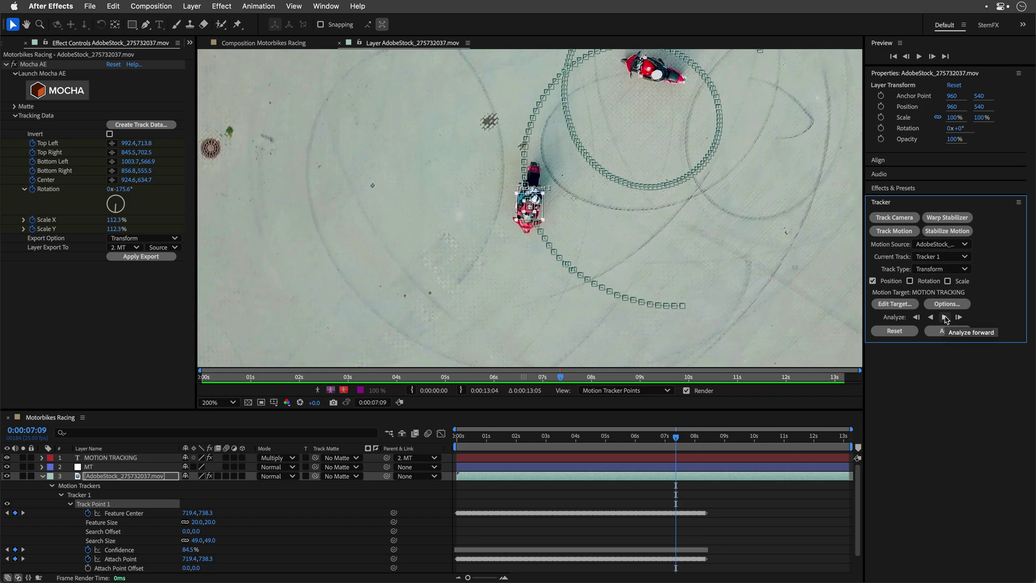
Track the bike forward from 0:00:07:09, then recentre Track Point 1 and enlarge its search box
{"action": "left_click", "coordinate": [945, 318]}
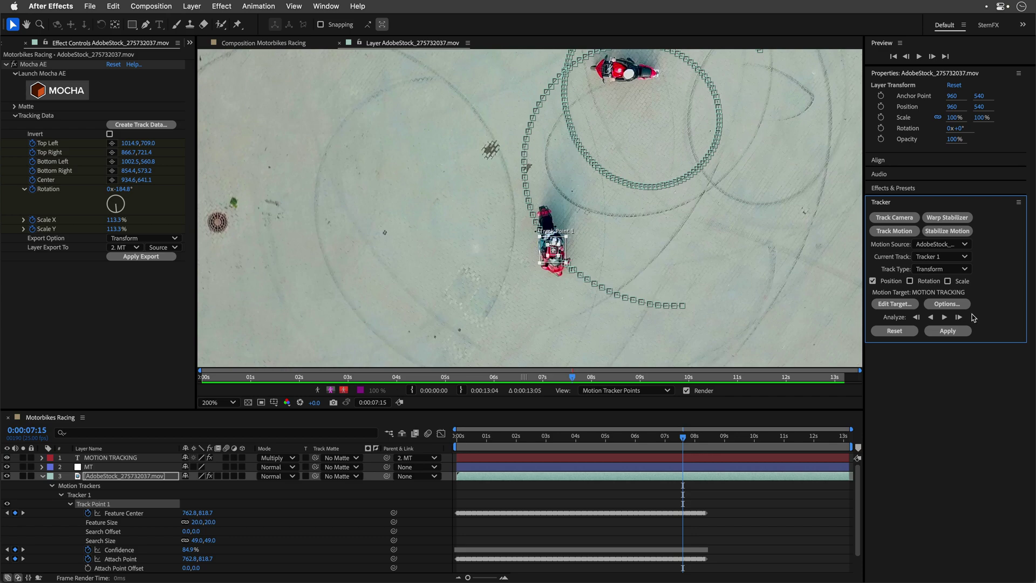
{"action": "left_click", "coordinate": [944, 317]}
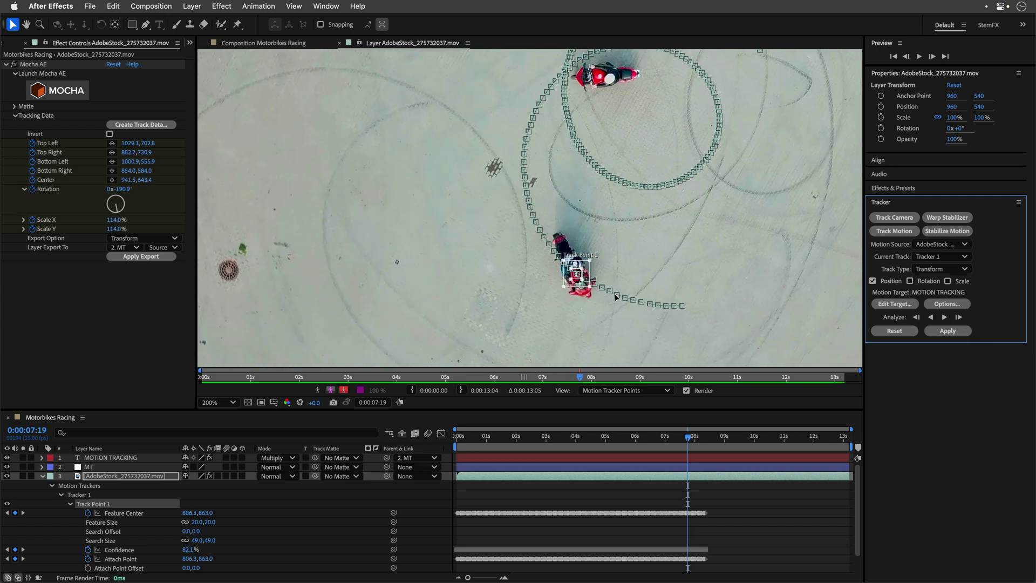
{"action": "left_click", "coordinate": [597, 309]}
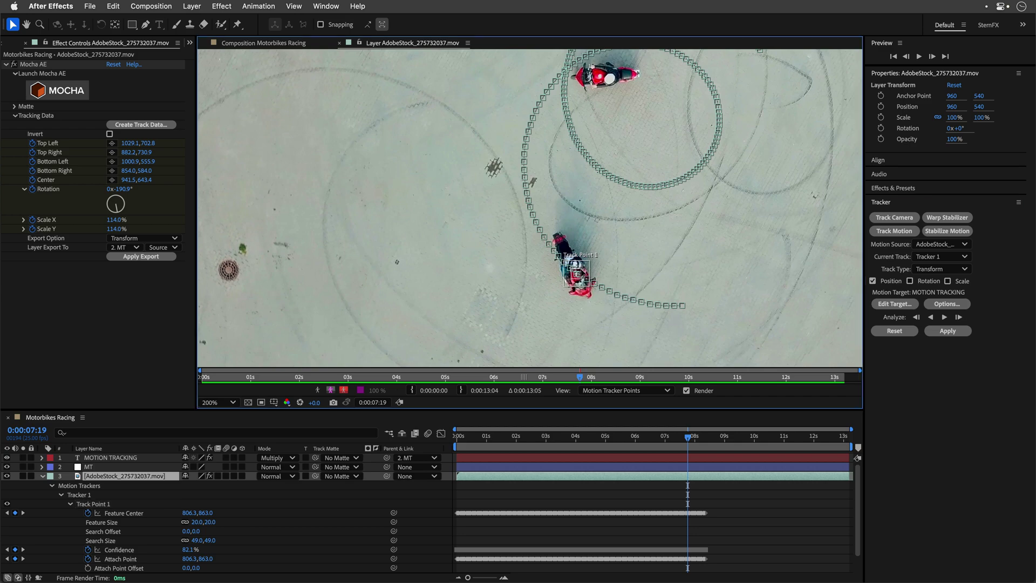
{"action": "left_click", "coordinate": [577, 274]}
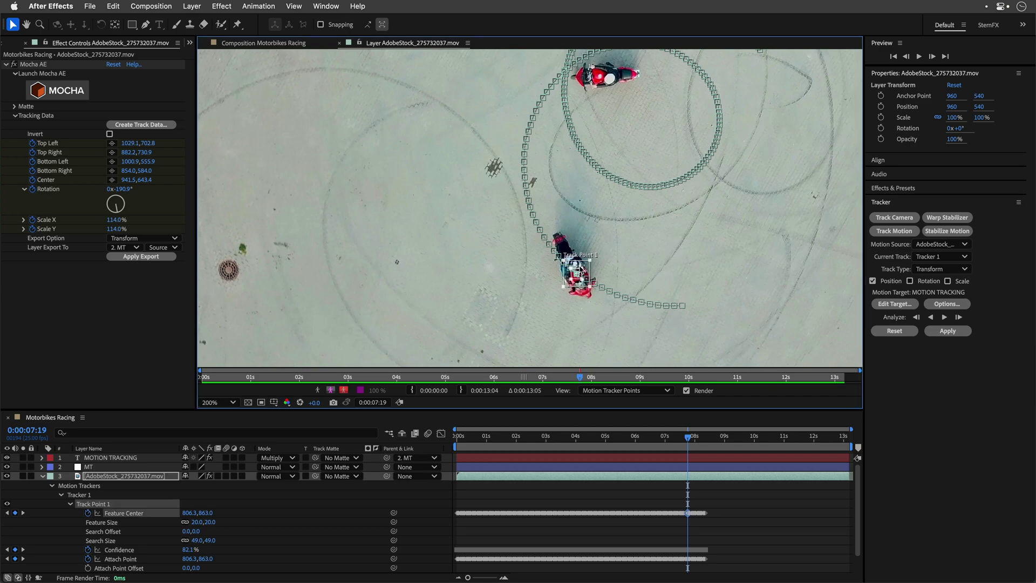
{"action": "left_click_drag", "start_coordinate": [582, 270], "coordinate": [583, 265]}
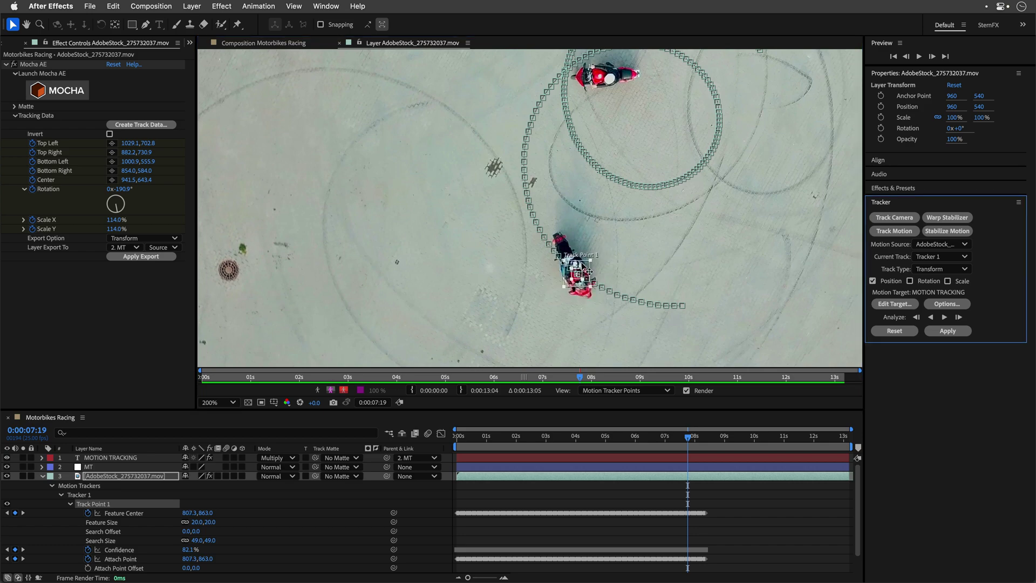
{"action": "left_click", "coordinate": [564, 289]}
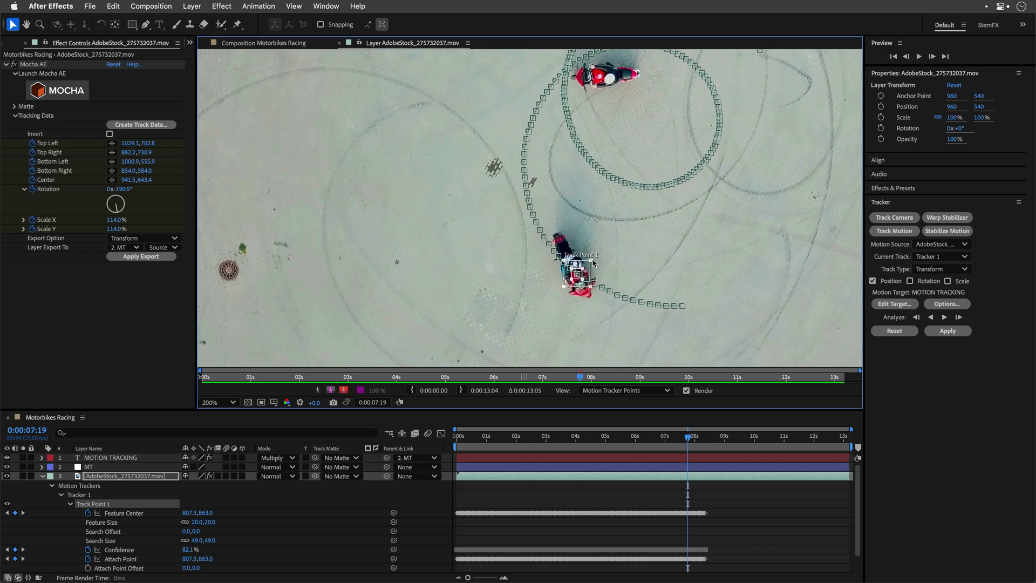
{"action": "left_click_drag", "start_coordinate": [596, 260], "coordinate": [597, 258]}
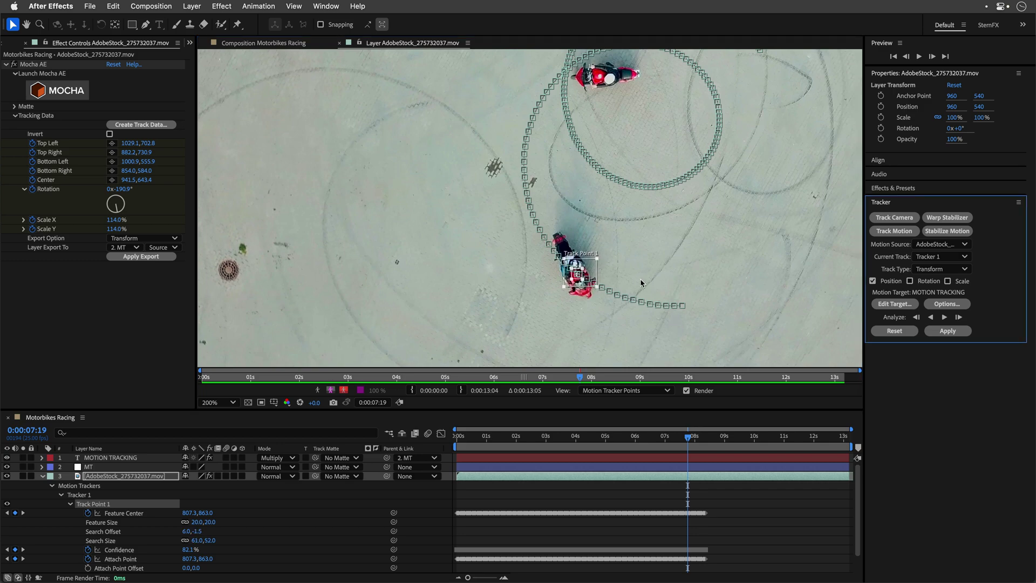
Keep analyzing forward until 0:00:13:04, then jump back toward the clip's start
{"action": "left_click", "coordinate": [945, 317]}
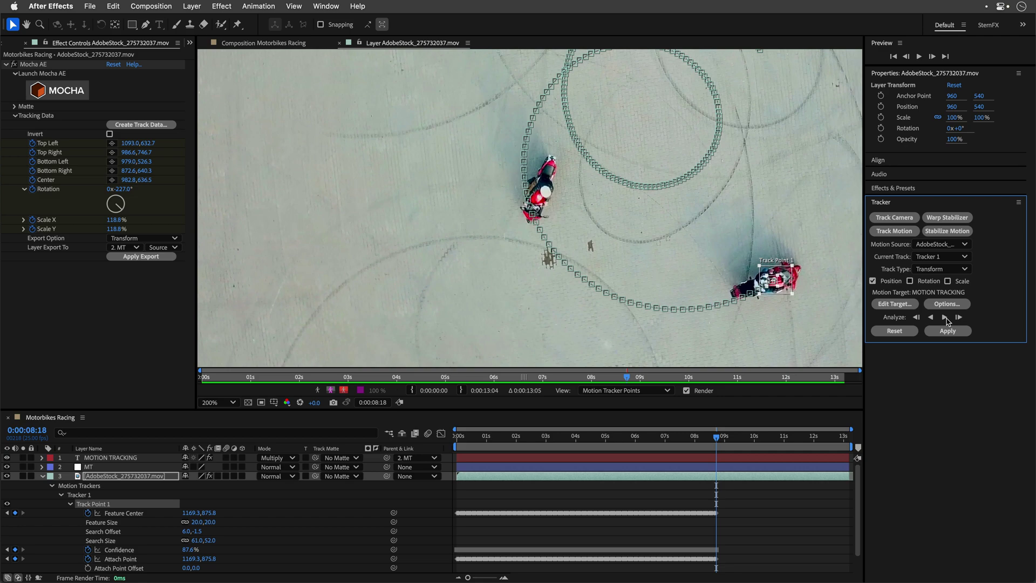
{"action": "left_click", "coordinate": [946, 318]}
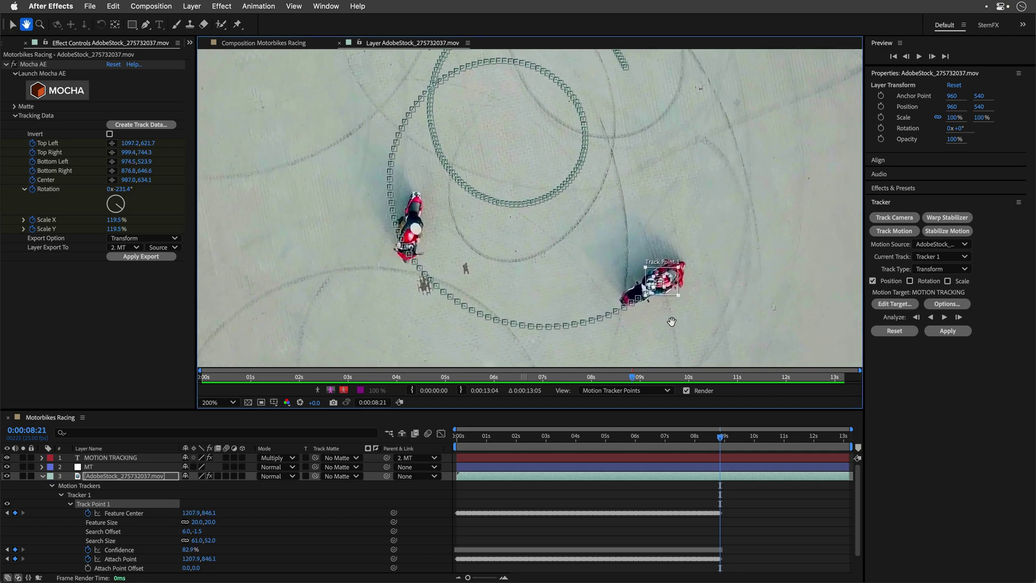
{"action": "left_click", "coordinate": [945, 318]}
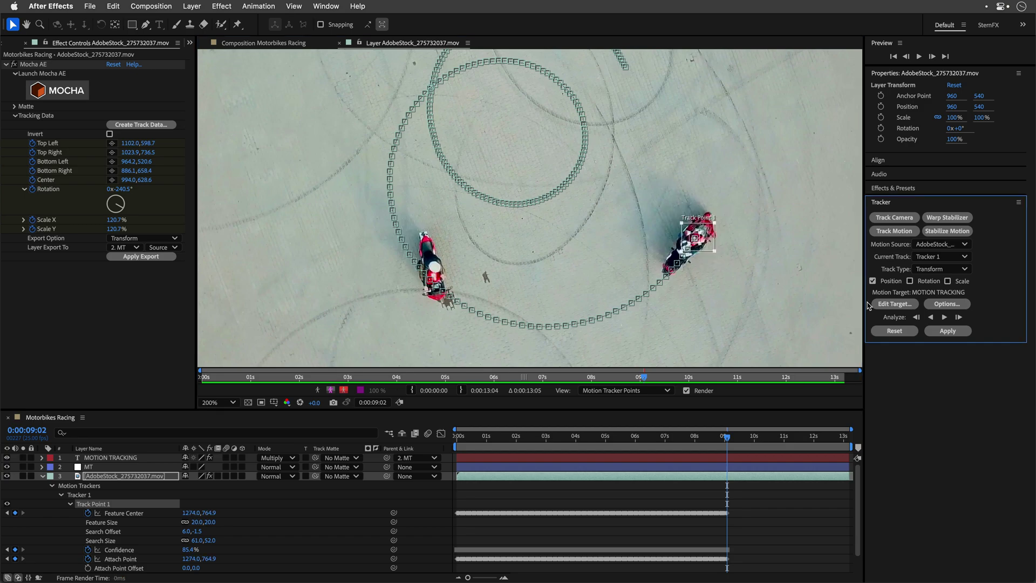
{"action": "left_click", "coordinate": [944, 318]}
{"action": "left_click", "coordinate": [943, 319]}
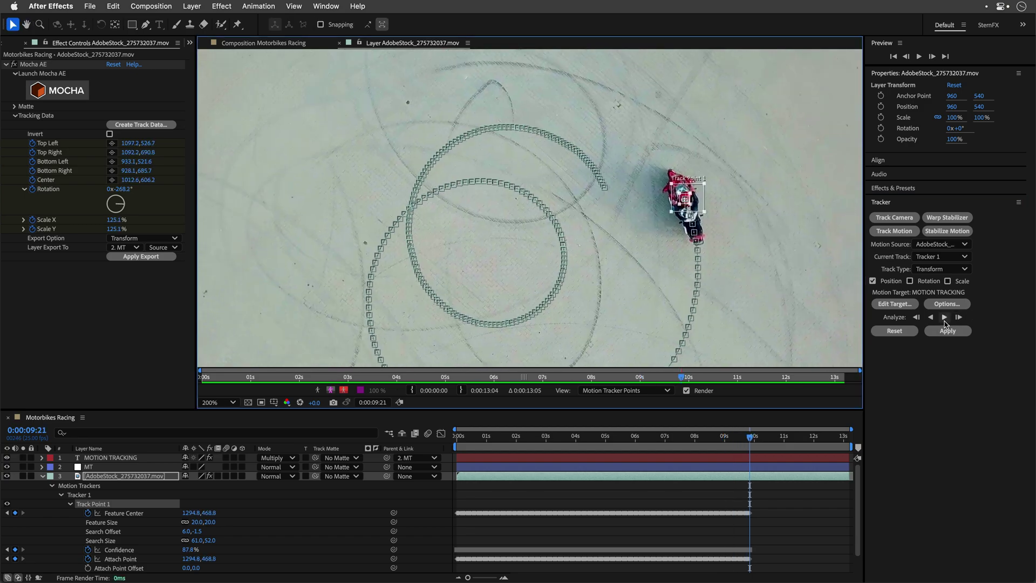
{"action": "left_click", "coordinate": [943, 319]}
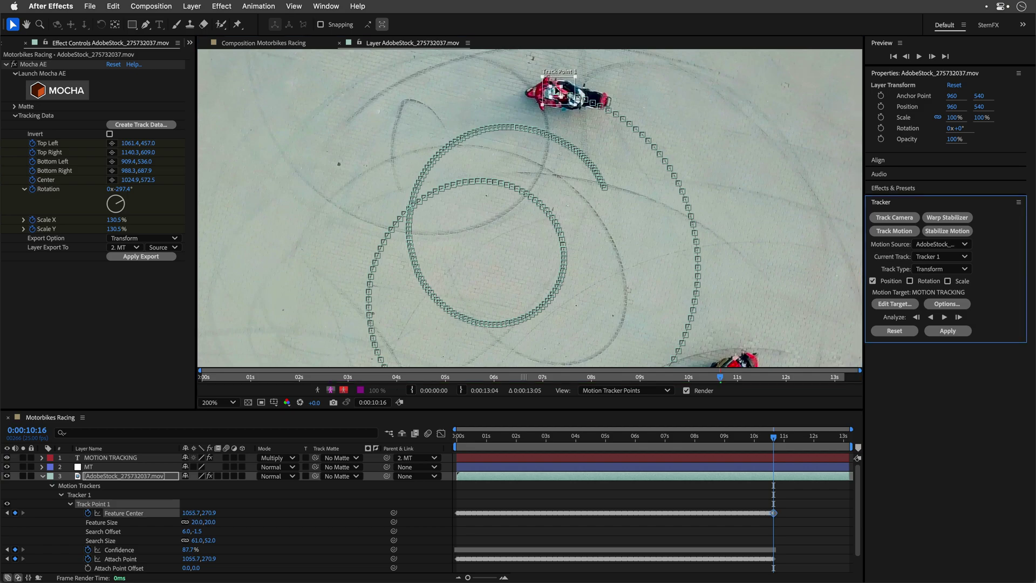
{"action": "left_click", "coordinate": [943, 318]}
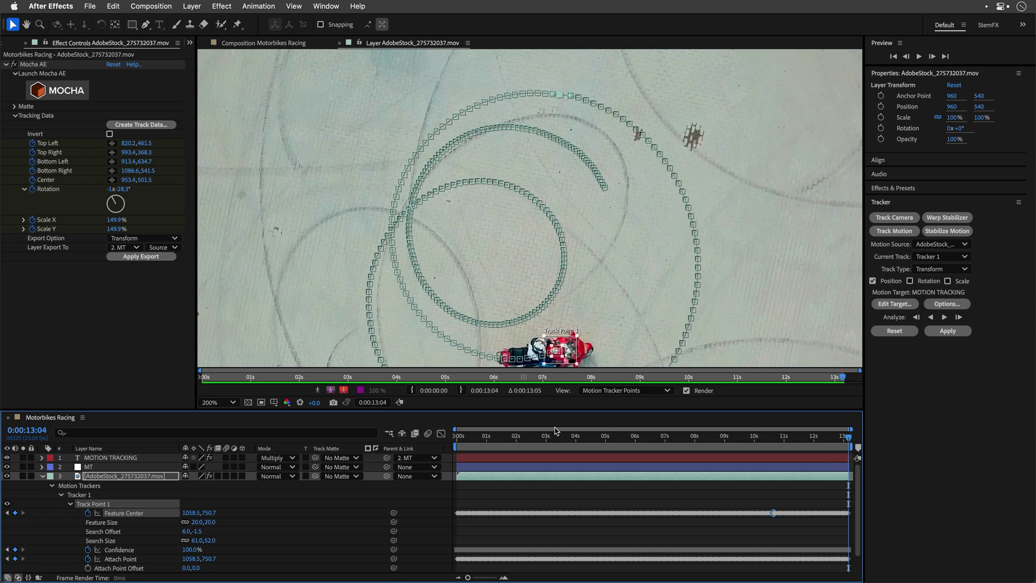
{"action": "left_click", "coordinate": [469, 438]}
Go to frame 0, create Tracker 2 from Tracker 1, and place its point on the lower motorbike
{"action": "left_click_drag", "start_coordinate": [463, 442], "coordinate": [458, 438]}
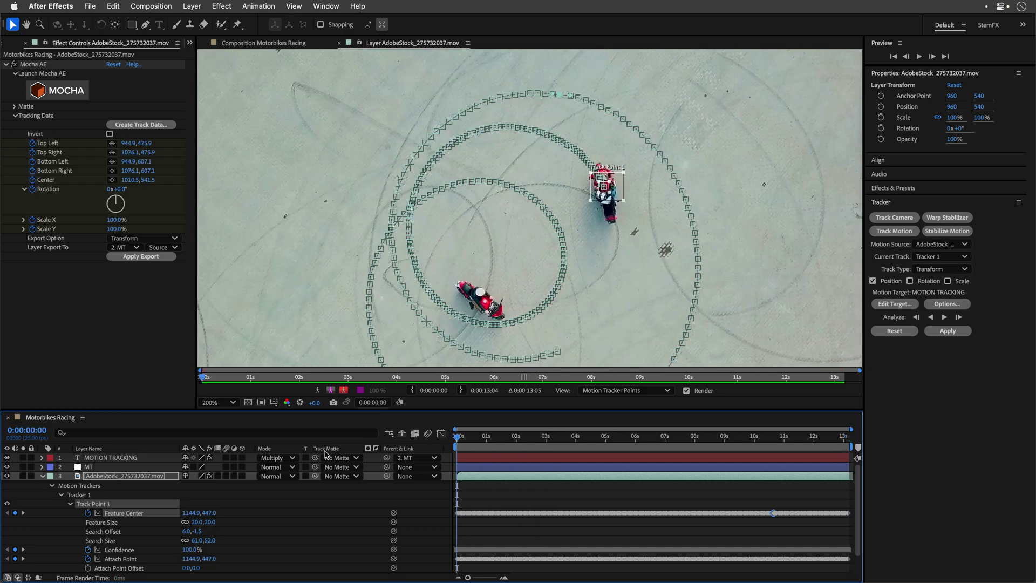
{"action": "left_click", "coordinate": [69, 505]}
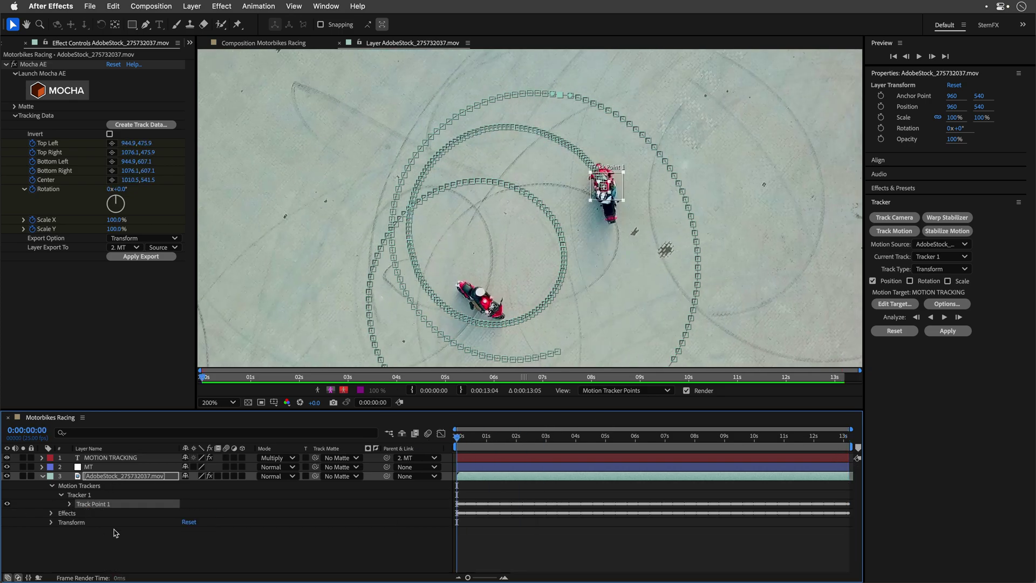
{"action": "left_click", "coordinate": [88, 496]}
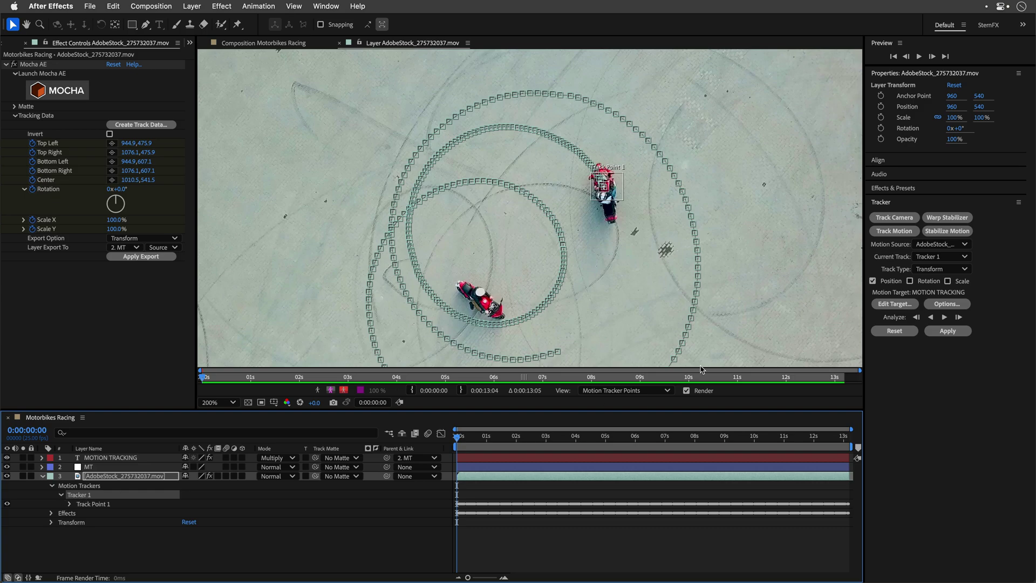
{"action": "left_click", "coordinate": [895, 231]}
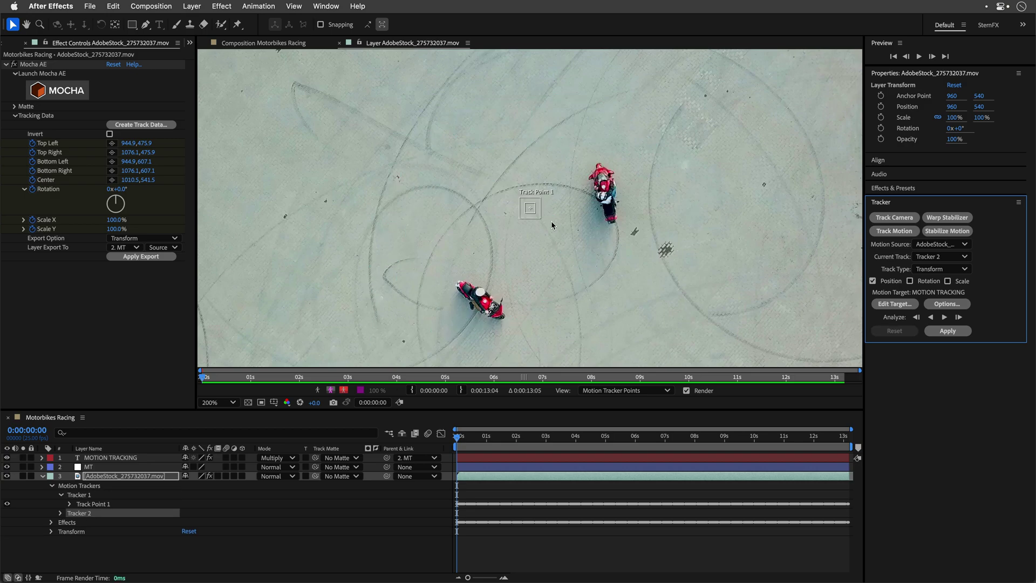
{"action": "left_click_drag", "start_coordinate": [534, 210], "coordinate": [489, 302]}
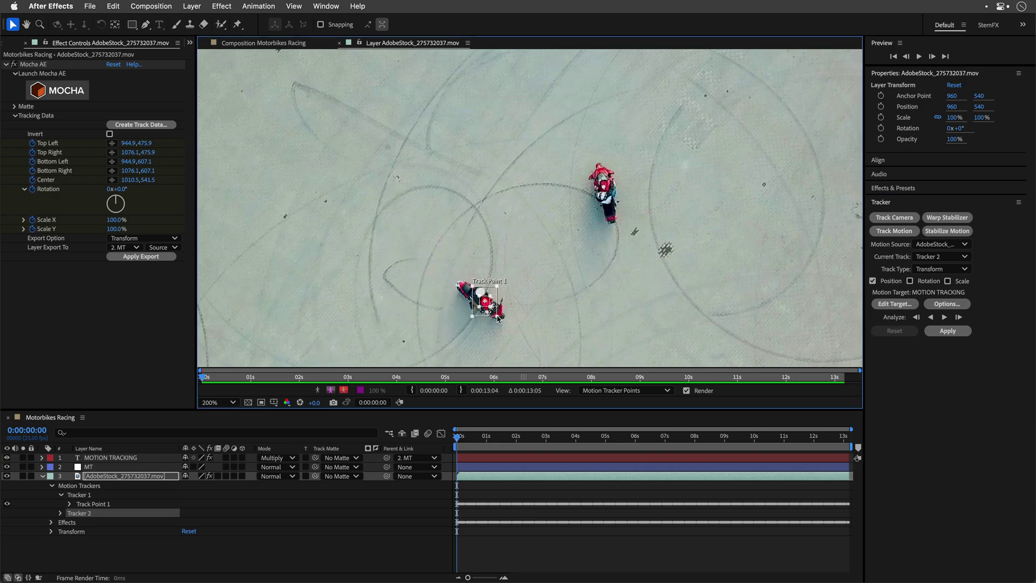
{"action": "left_click", "coordinate": [948, 303]}
Set low-confidence behaviour to Adapt Feature, track the second biker forward, and scrub back to 0:00:04:01
{"action": "left_click", "coordinate": [465, 386]}
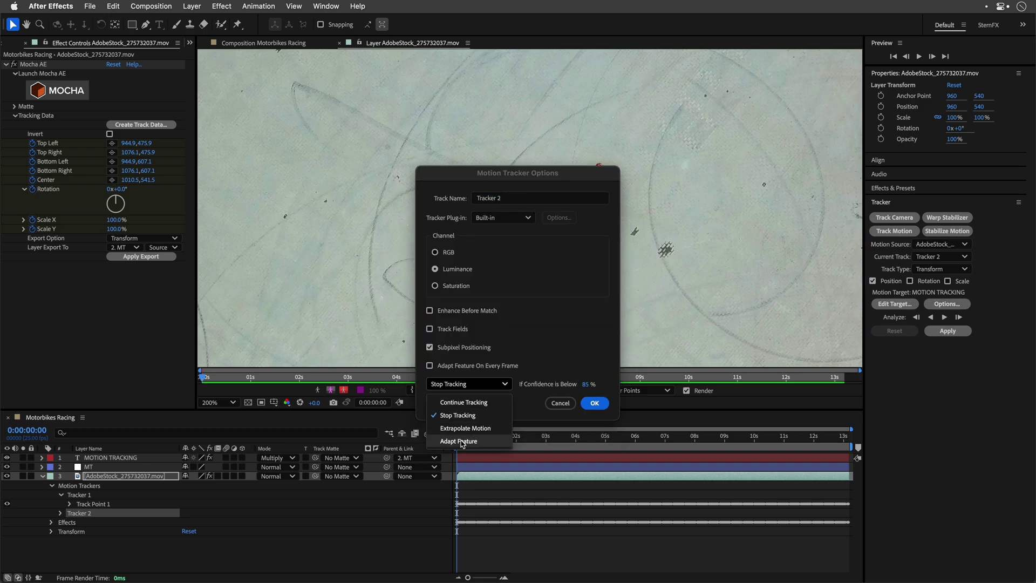
{"action": "left_click", "coordinate": [462, 442]}
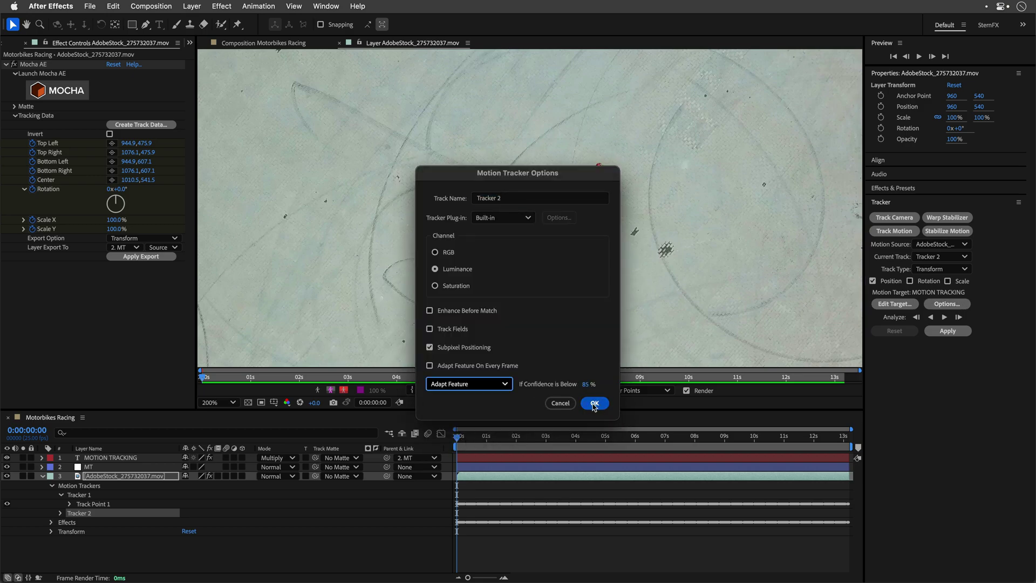
{"action": "left_click", "coordinate": [594, 403]}
{"action": "left_click", "coordinate": [945, 317]}
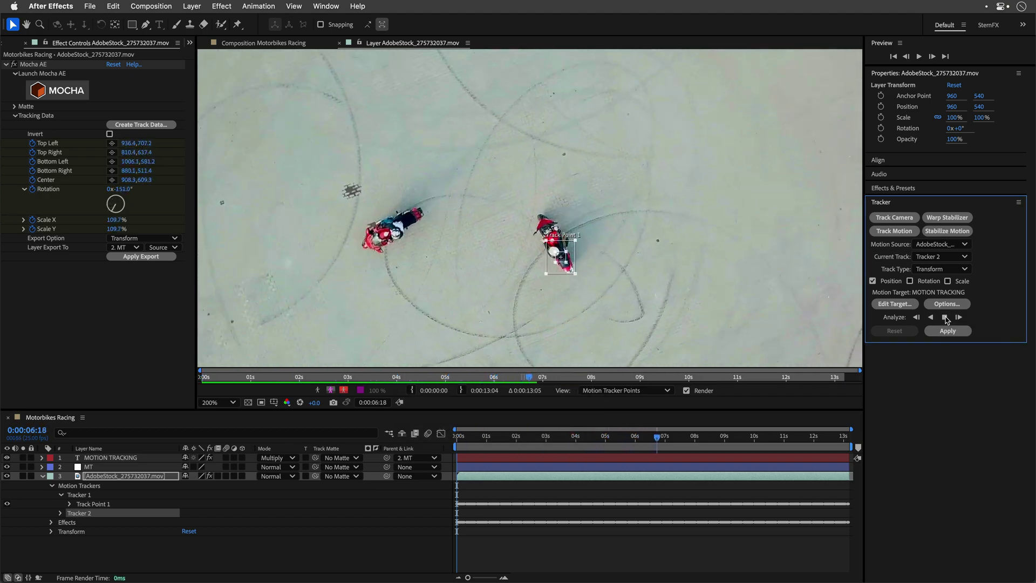
{"action": "left_click", "coordinate": [945, 319]}
{"action": "left_click", "coordinate": [703, 444]}
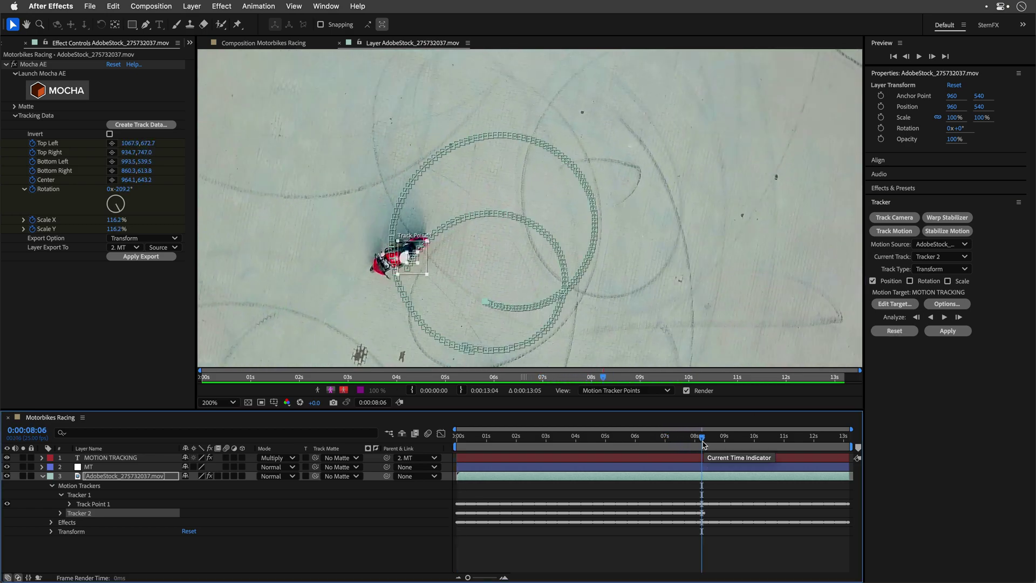
{"action": "left_click_drag", "start_coordinate": [703, 441], "coordinate": [577, 443]}
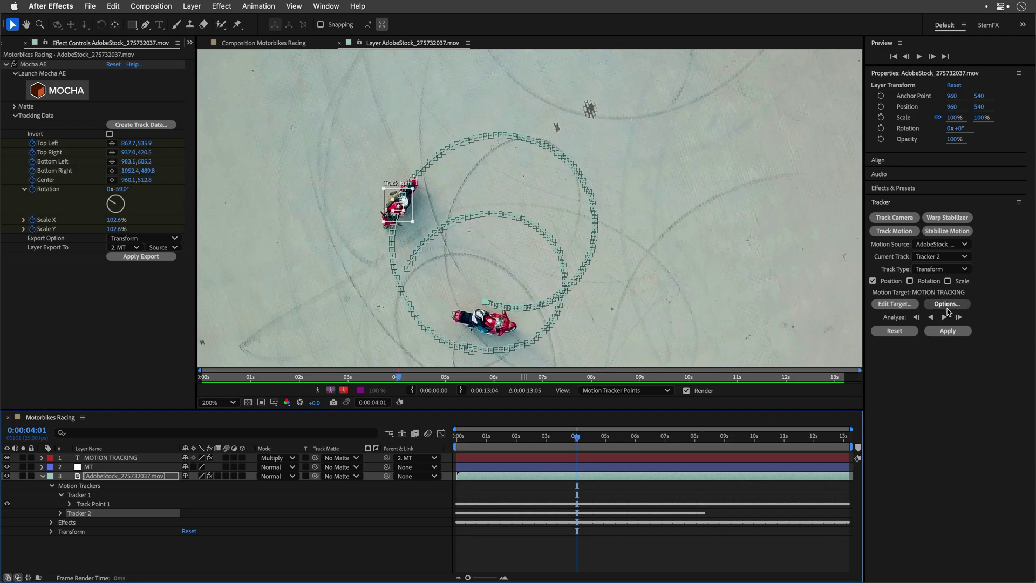
Change Tracker 2's low-confidence behaviour to Stop Tracking
{"action": "left_click", "coordinate": [948, 305]}
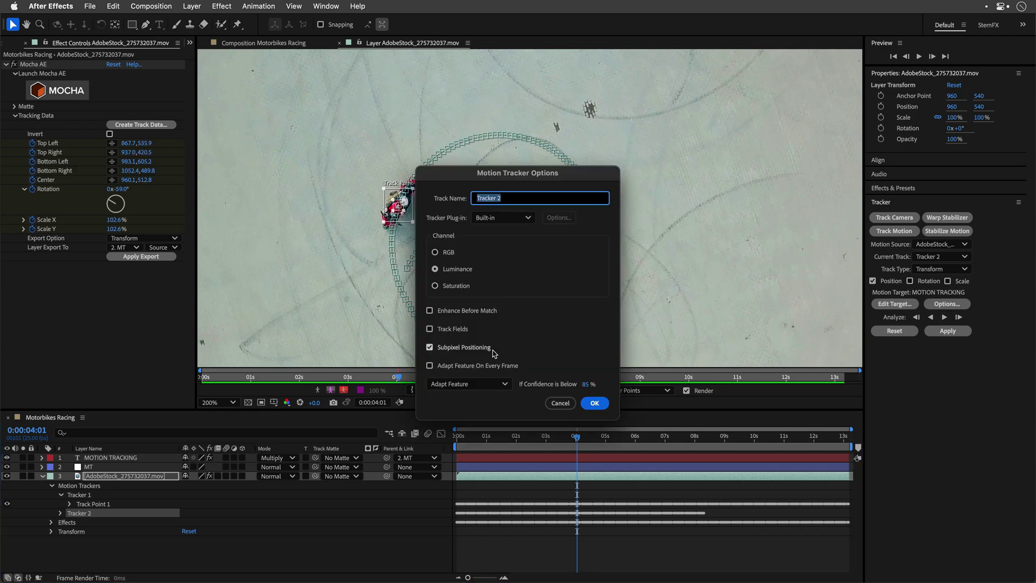
{"action": "left_click", "coordinate": [480, 386]}
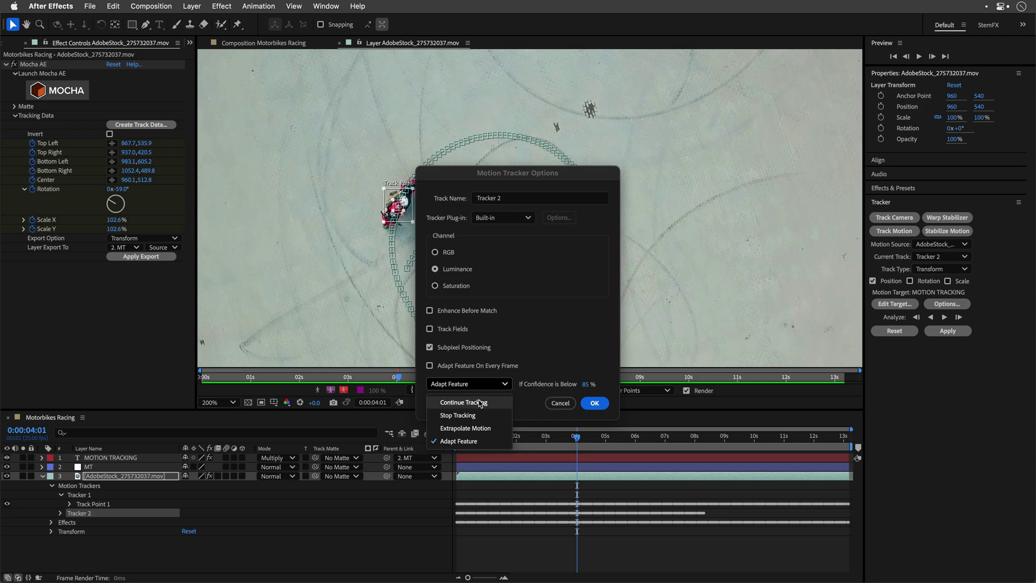
{"action": "left_click", "coordinate": [475, 417]}
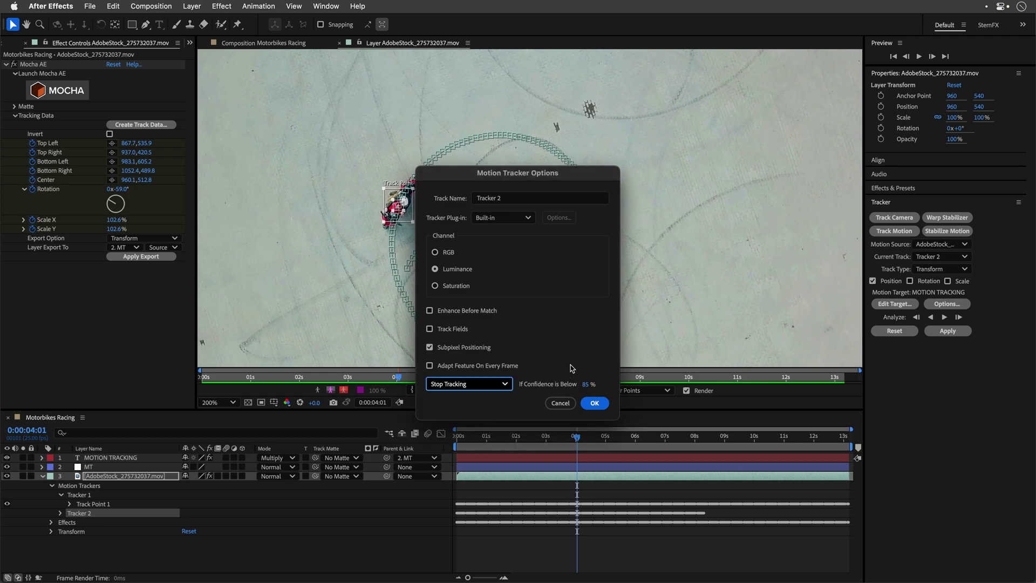
{"action": "left_click", "coordinate": [595, 402]}
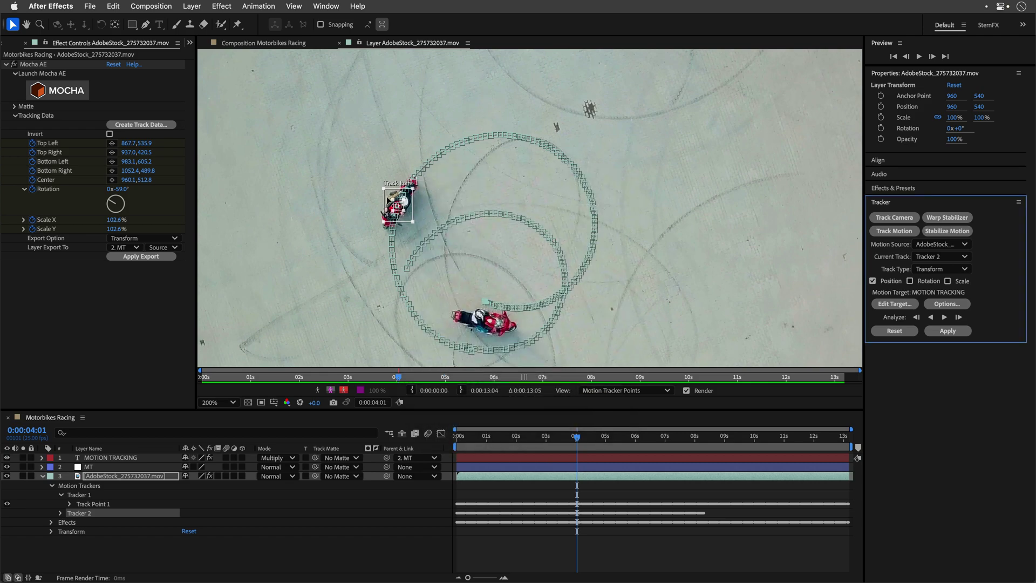
Track forward from four seconds, then drag the track point back onto the bike near 0:00:12
{"action": "left_click", "coordinate": [944, 317]}
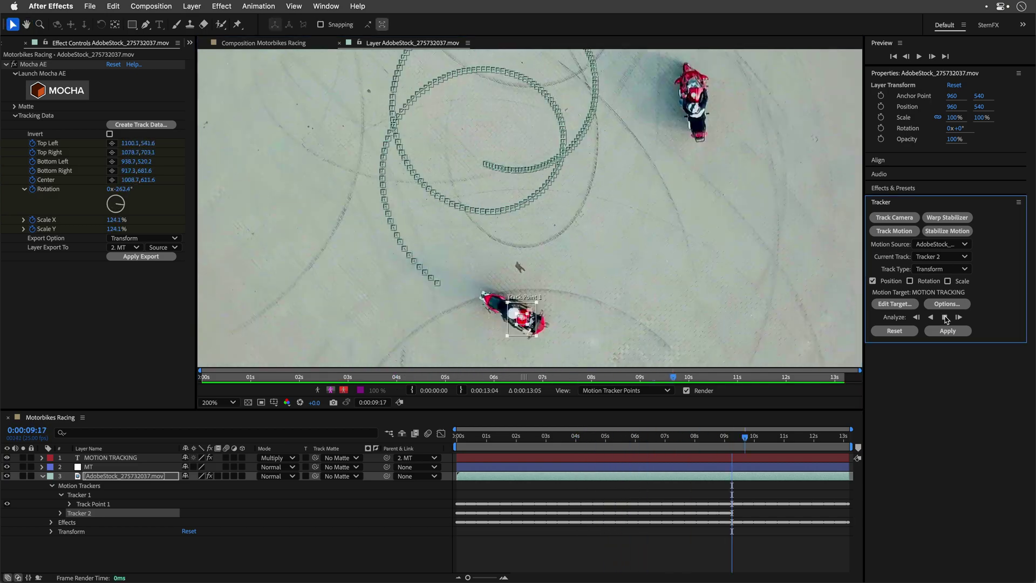
{"action": "left_click", "coordinate": [563, 341]}
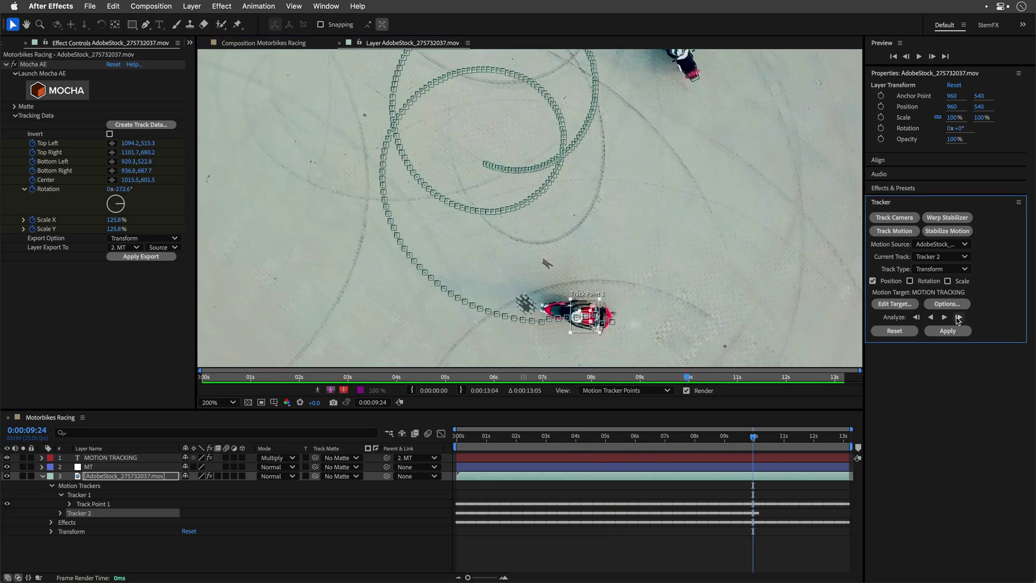
{"action": "left_click_drag", "start_coordinate": [795, 438], "coordinate": [818, 437]}
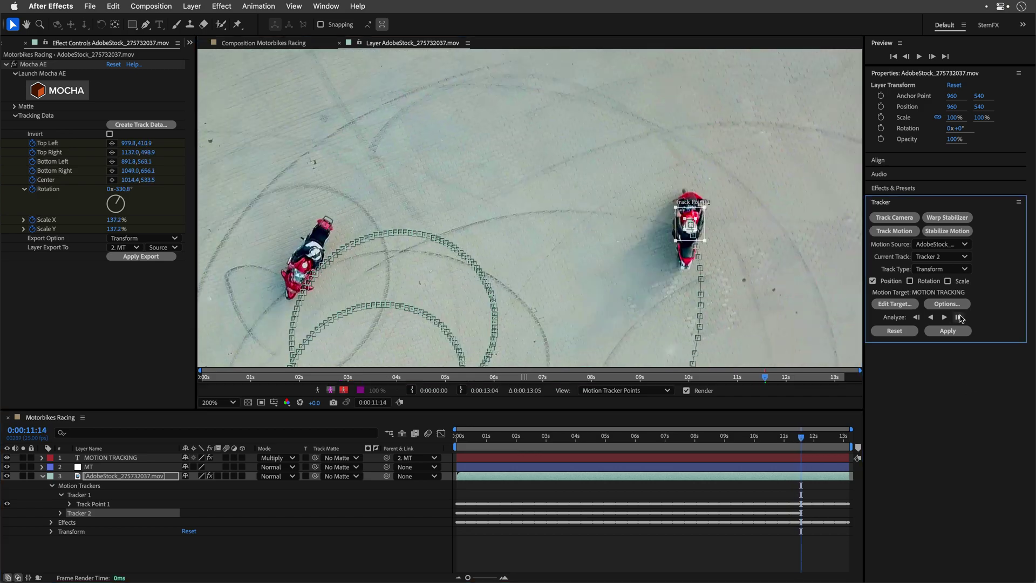
{"action": "left_click", "coordinate": [638, 160]}
{"action": "left_click_drag", "start_coordinate": [638, 160], "coordinate": [694, 288]}
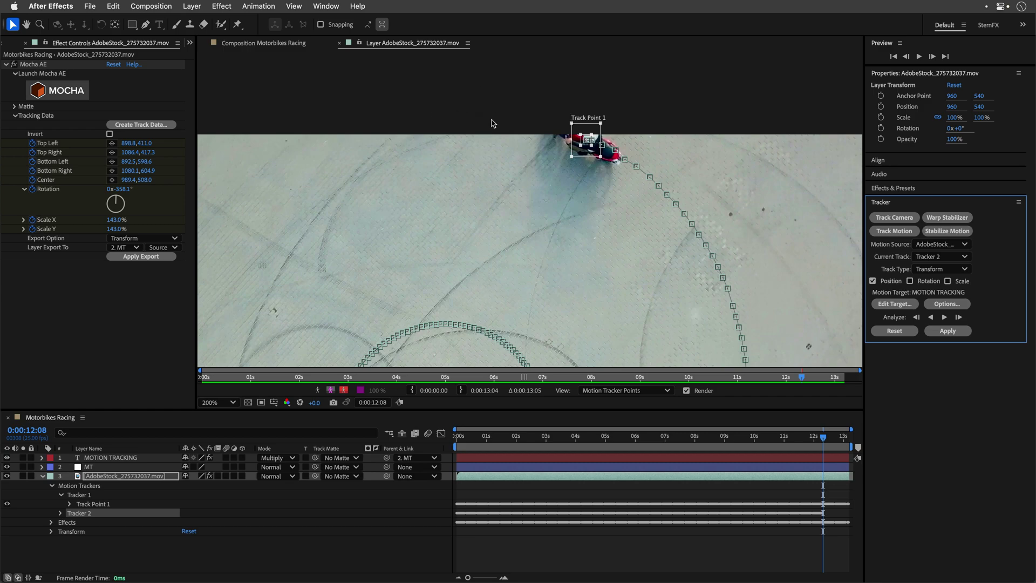
Fit the frame in the viewer, return to 0:00:00:00, and expand Tracker 2
{"action": "key", "text": "shift+slash"}
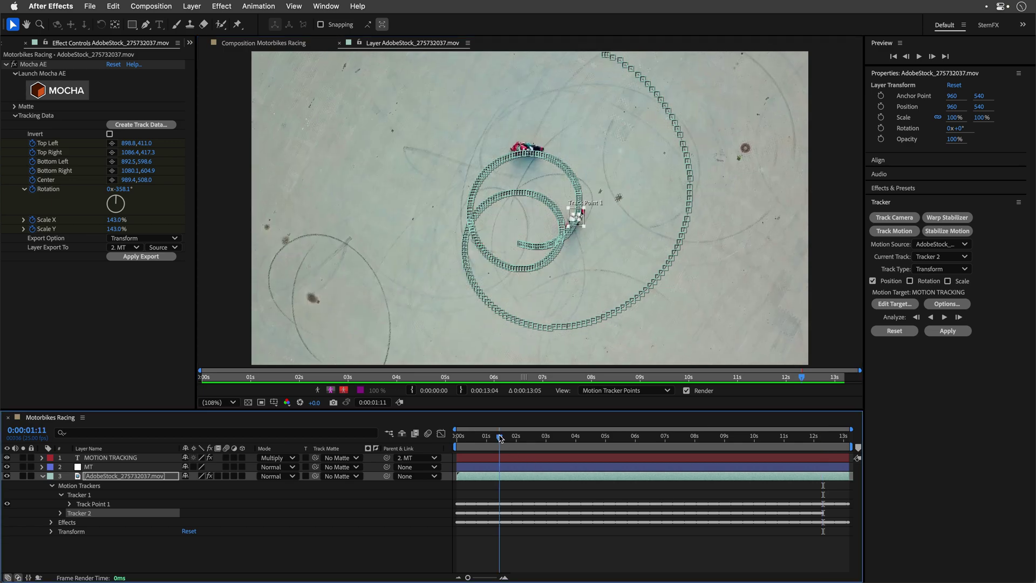
{"action": "left_click_drag", "start_coordinate": [486, 437], "coordinate": [421, 441]}
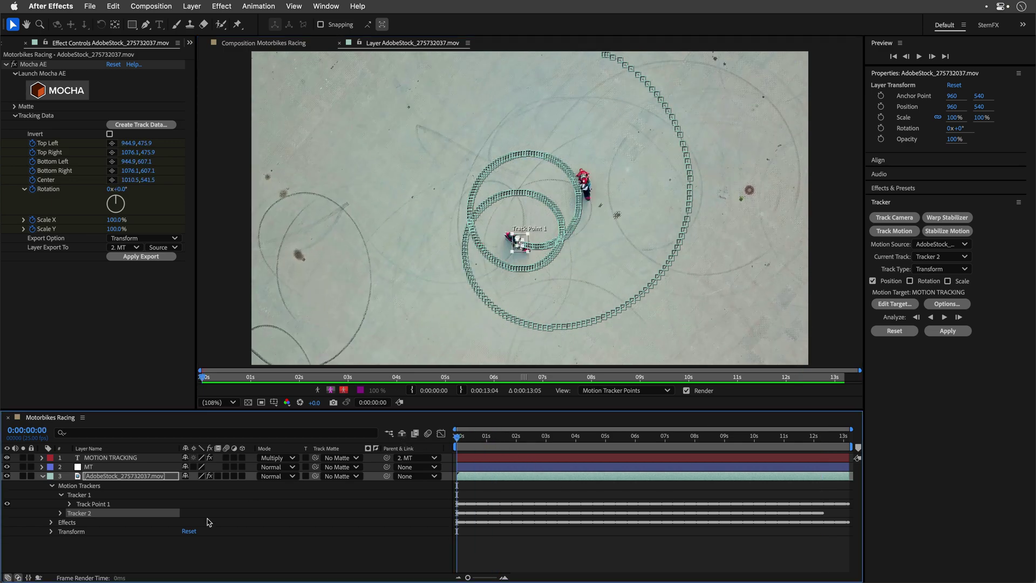
{"action": "left_click", "coordinate": [61, 515]}
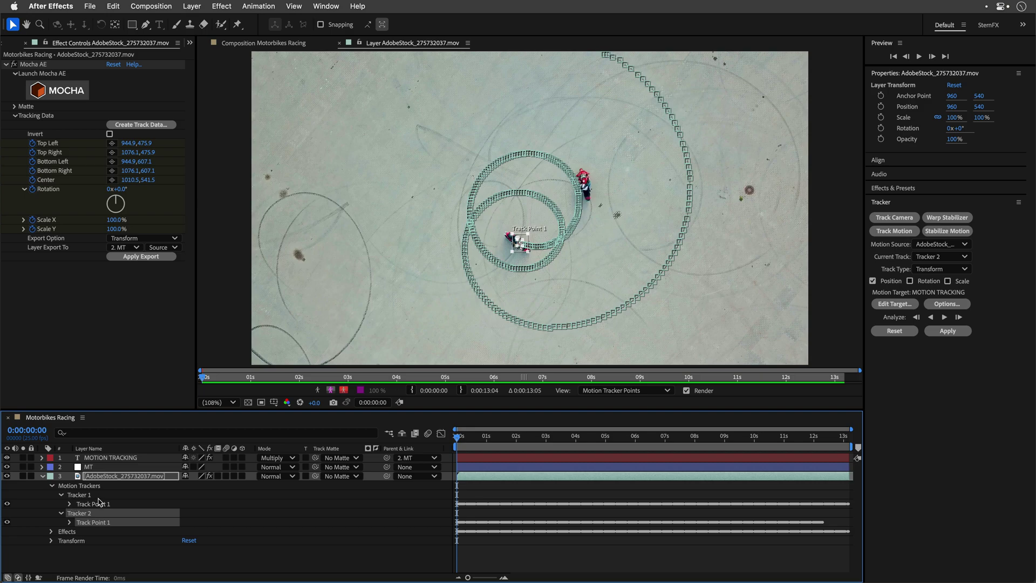
{"action": "left_click", "coordinate": [114, 562]}
Add a null object from Layer > New, rename it Biker 1, and duplicate it as Biker 2
{"action": "left_click", "coordinate": [191, 7]}
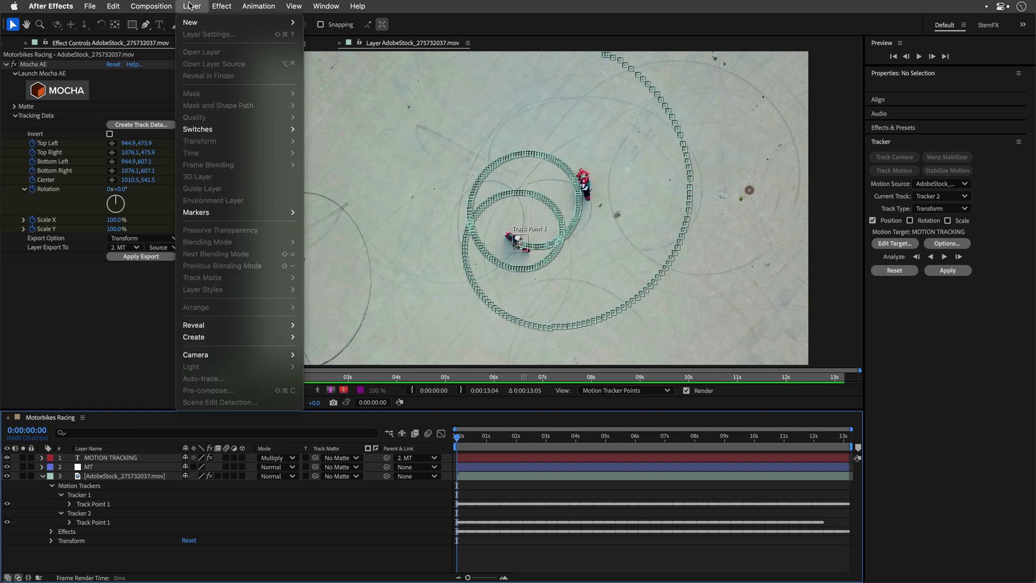
{"action": "mouse_move", "coordinate": [235, 22]}
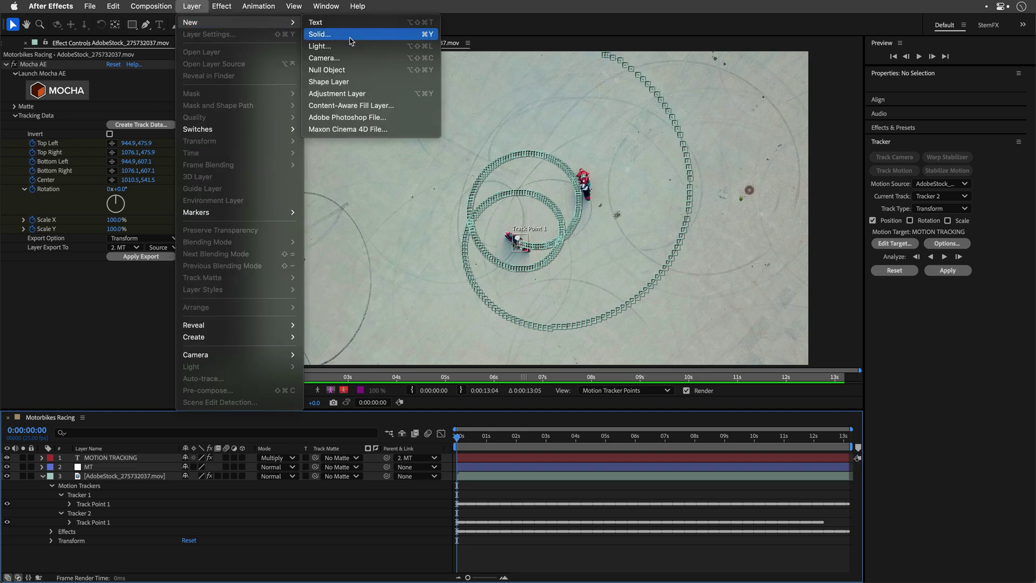
{"action": "left_click", "coordinate": [345, 71]}
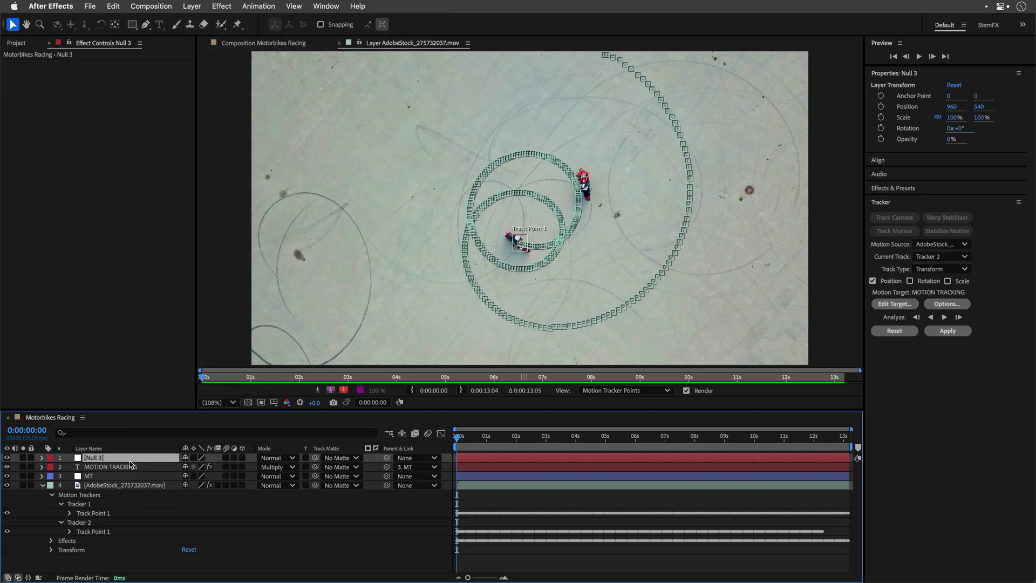
{"action": "key", "text": "Return"}
{"action": "type", "text": "Biker 1"}
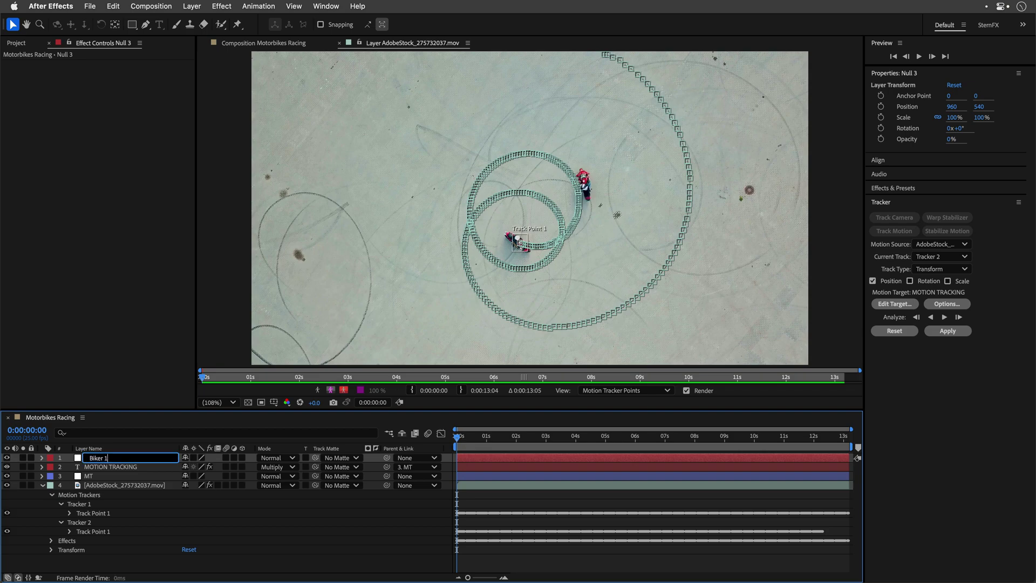
{"action": "key", "text": "Return"}
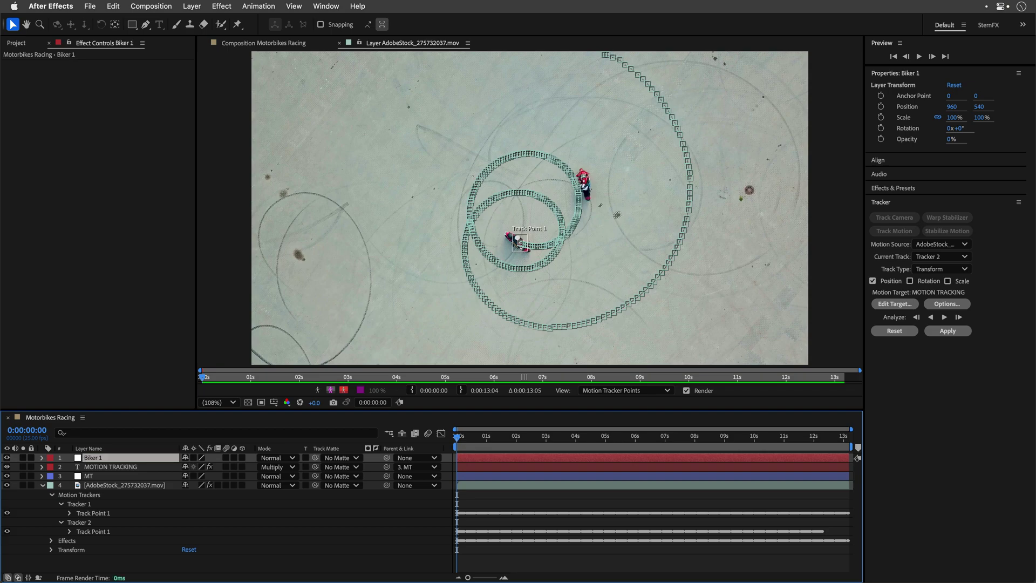
{"action": "key", "text": "ctrl+d"}
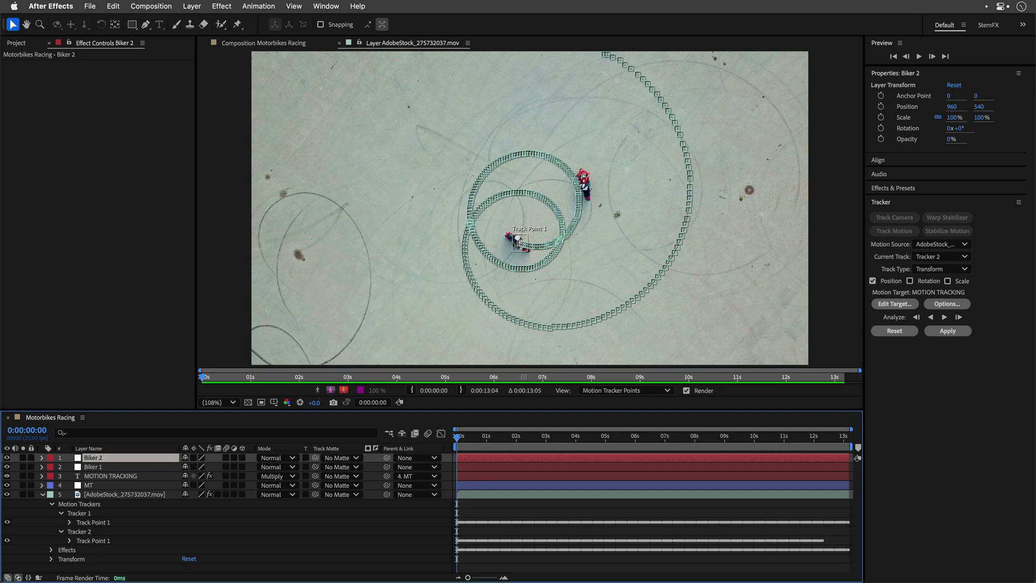
Apply Tracker 1's motion to Biker 1 in both X and Y
{"action": "left_click", "coordinate": [107, 495]}
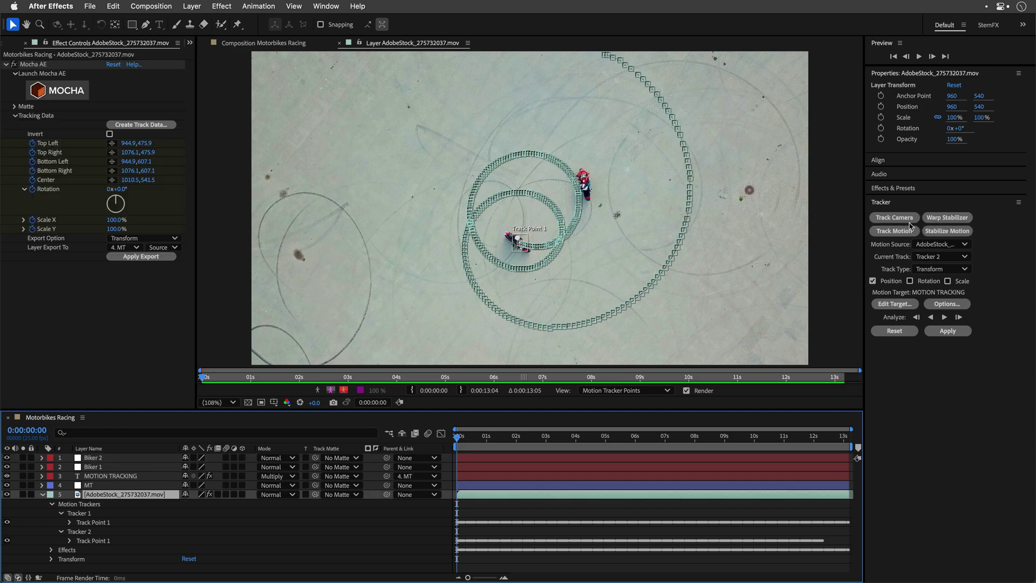
{"action": "left_click", "coordinate": [943, 257]}
{"action": "left_click", "coordinate": [962, 287]}
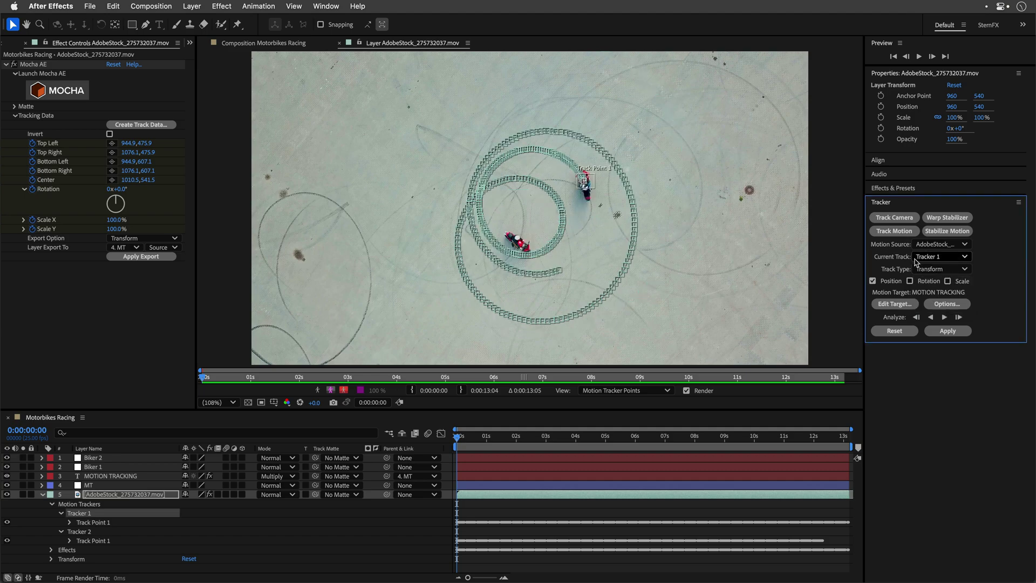
{"action": "left_click", "coordinate": [894, 304]}
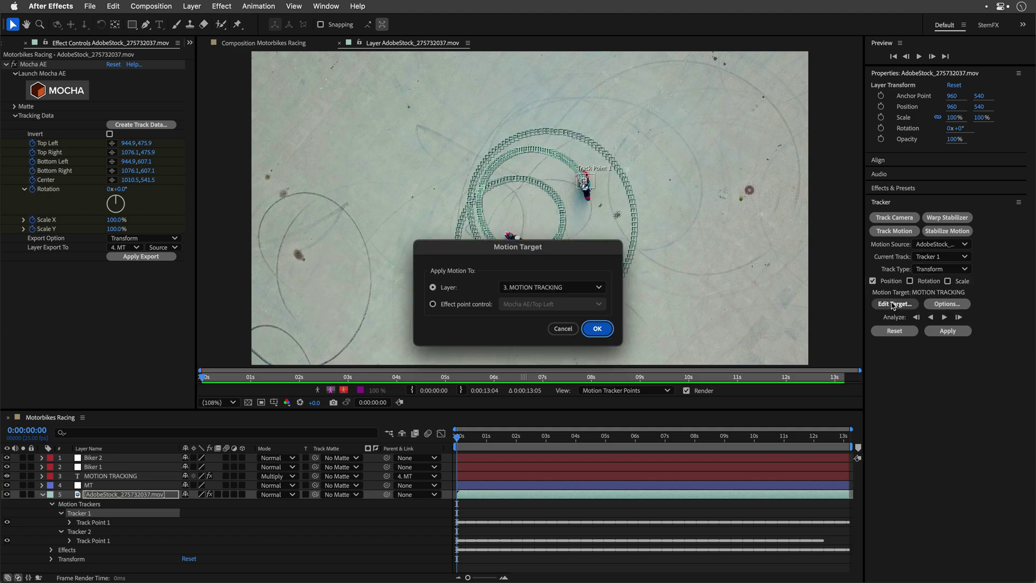
{"action": "left_click", "coordinate": [548, 291]}
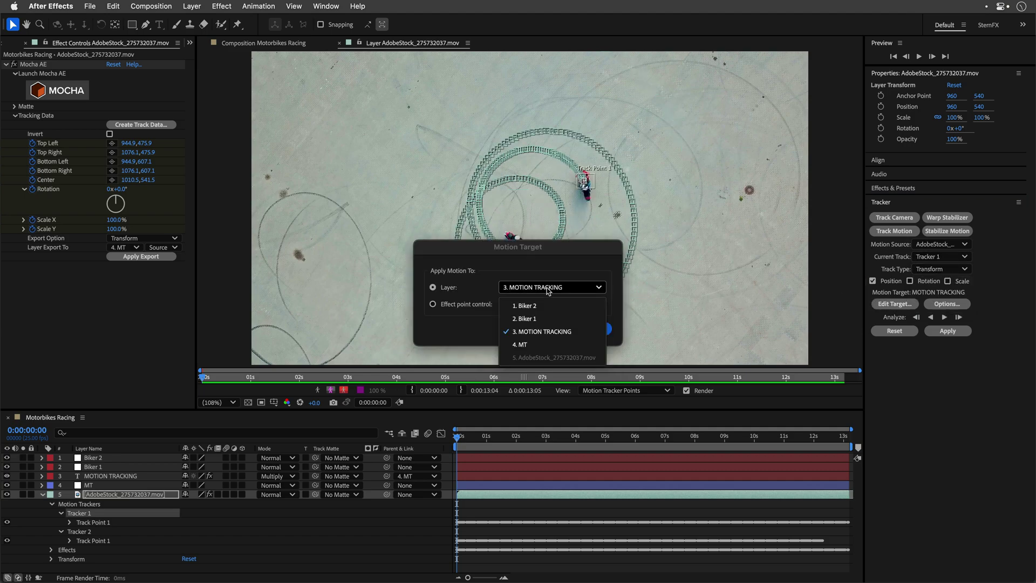
{"action": "left_click", "coordinate": [546, 319]}
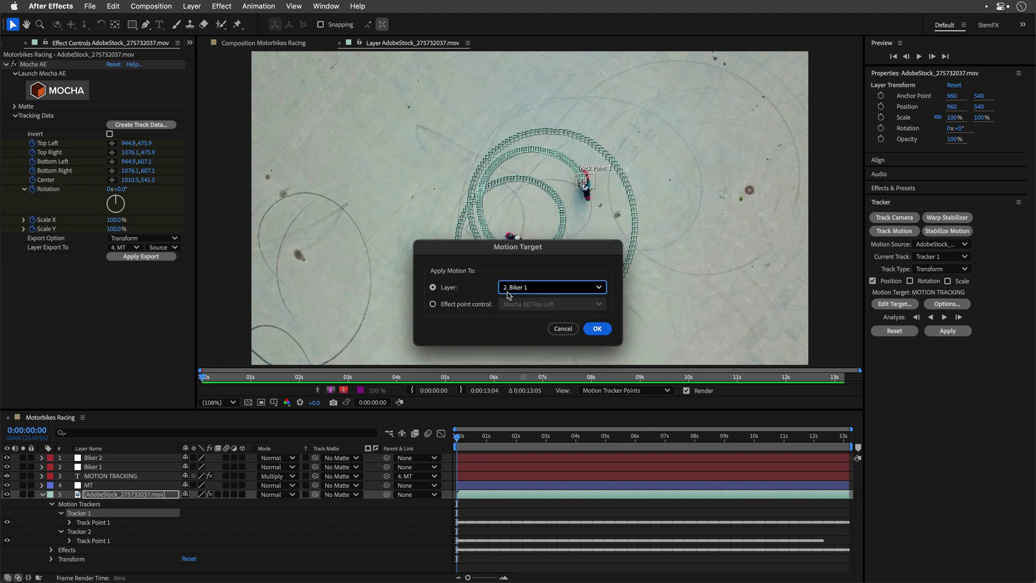
{"action": "left_click", "coordinate": [600, 329]}
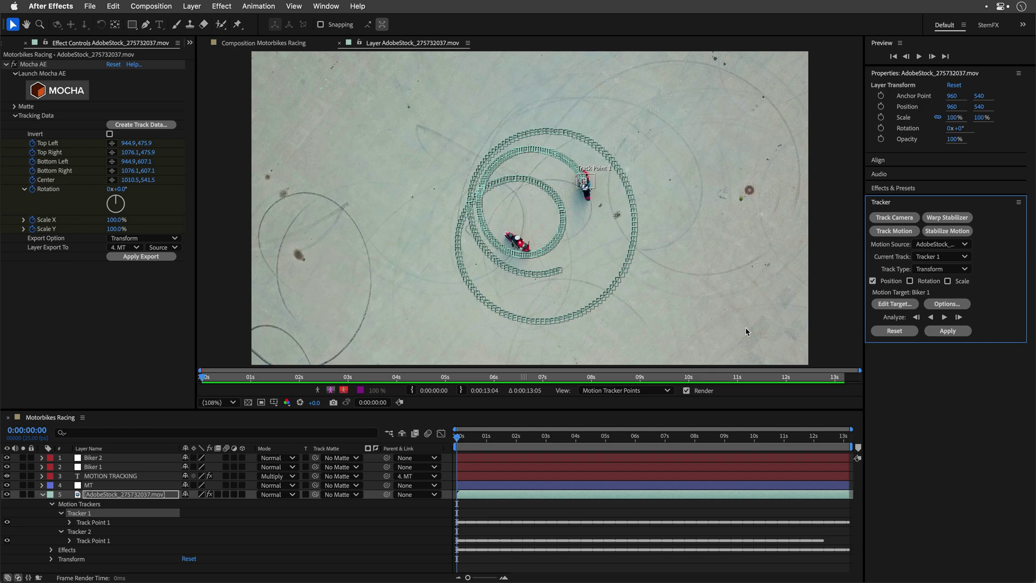
{"action": "left_click", "coordinate": [948, 331]}
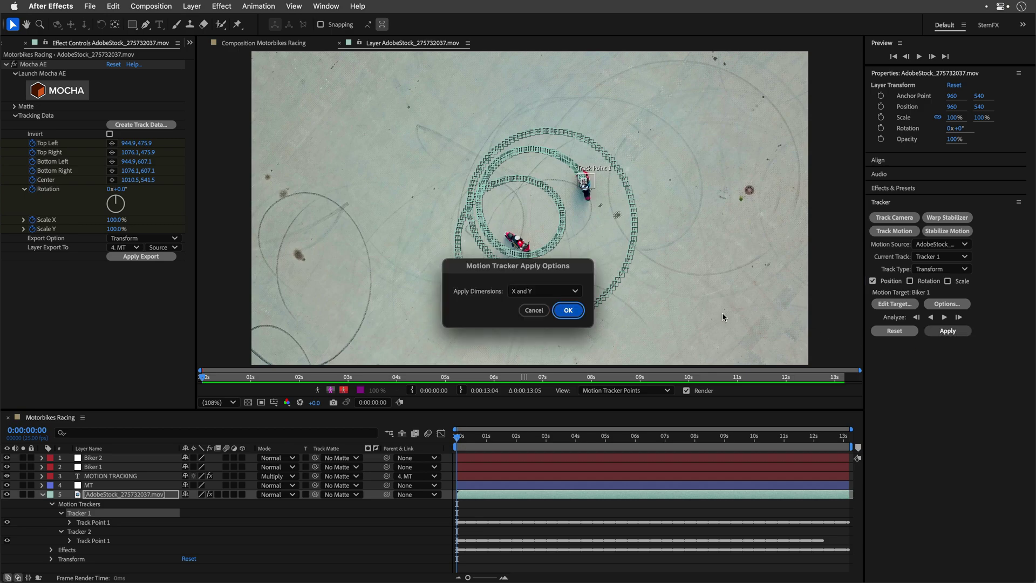
{"action": "left_click", "coordinate": [568, 312]}
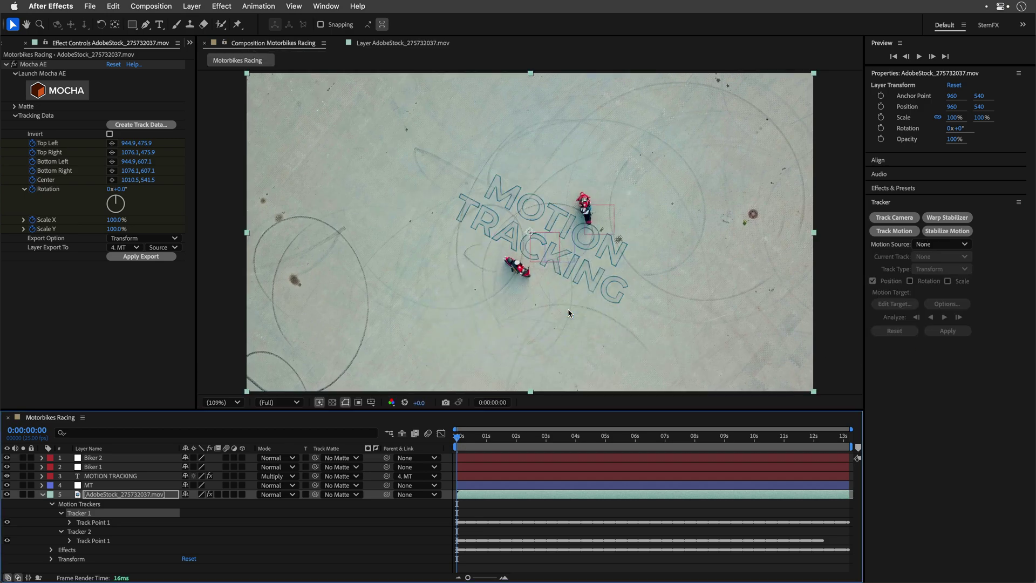
Preview Biker 1 following the bike and give it a Green label
{"action": "left_click", "coordinate": [102, 469]}
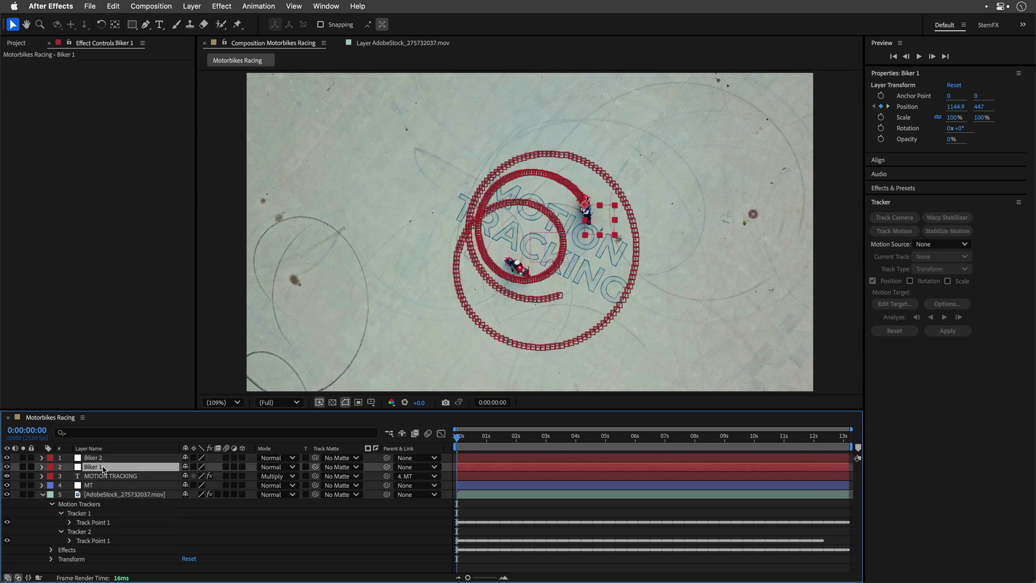
{"action": "left_click_drag", "start_coordinate": [460, 437], "coordinate": [640, 438]}
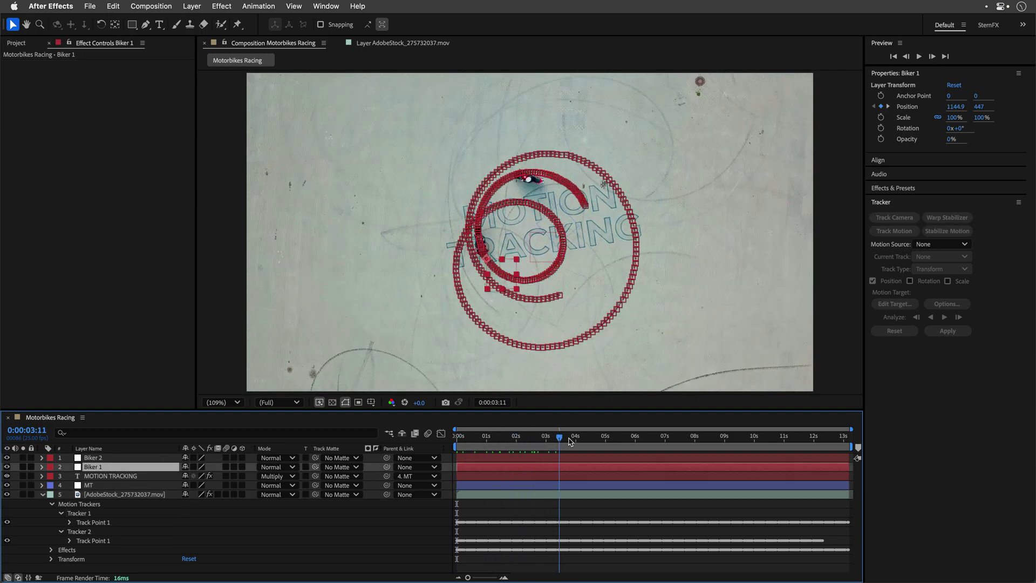
{"action": "key", "text": "space"}
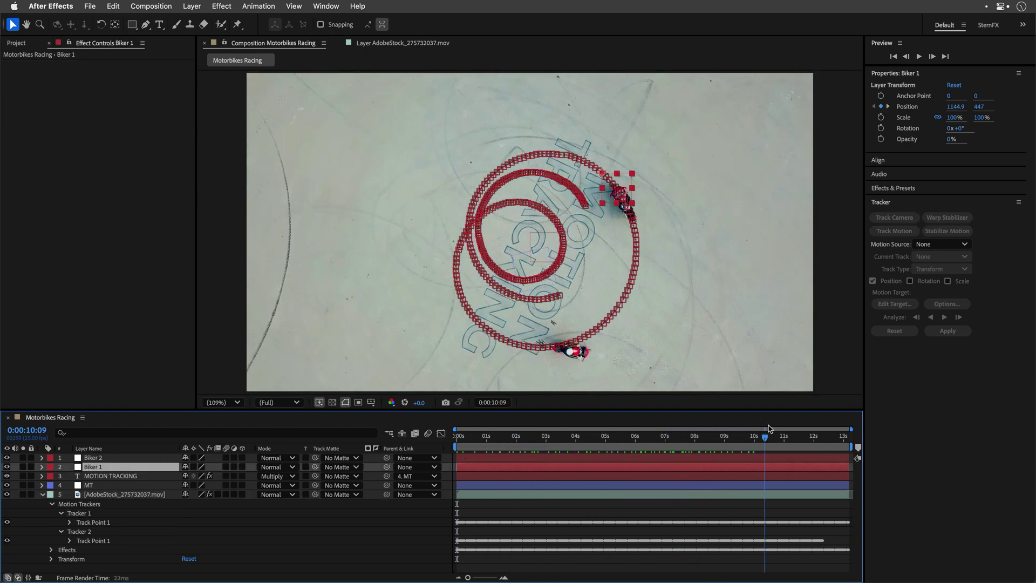
{"action": "key", "text": "Home"}
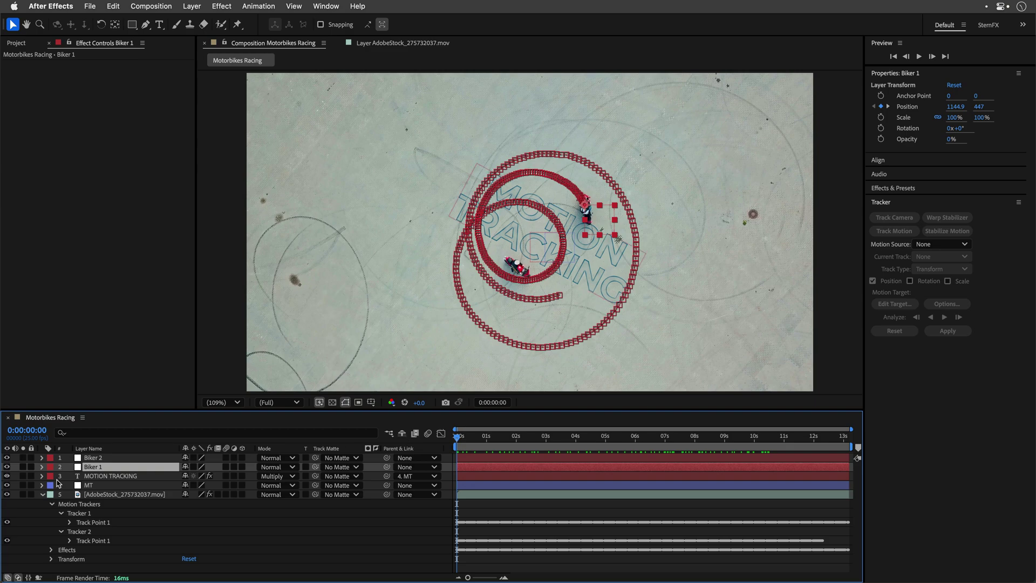
{"action": "left_click", "coordinate": [53, 469]}
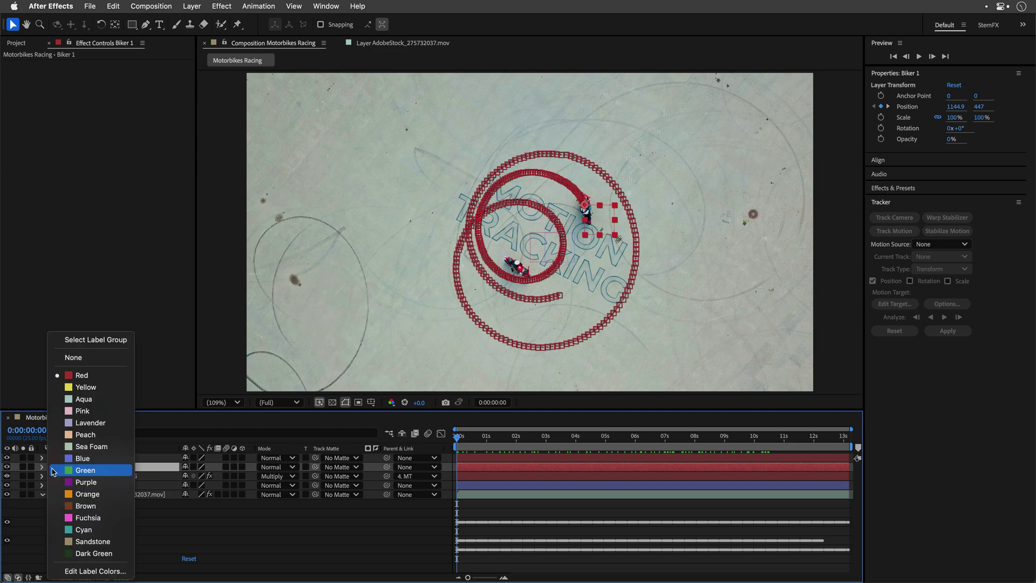
{"action": "left_click", "coordinate": [66, 532]}
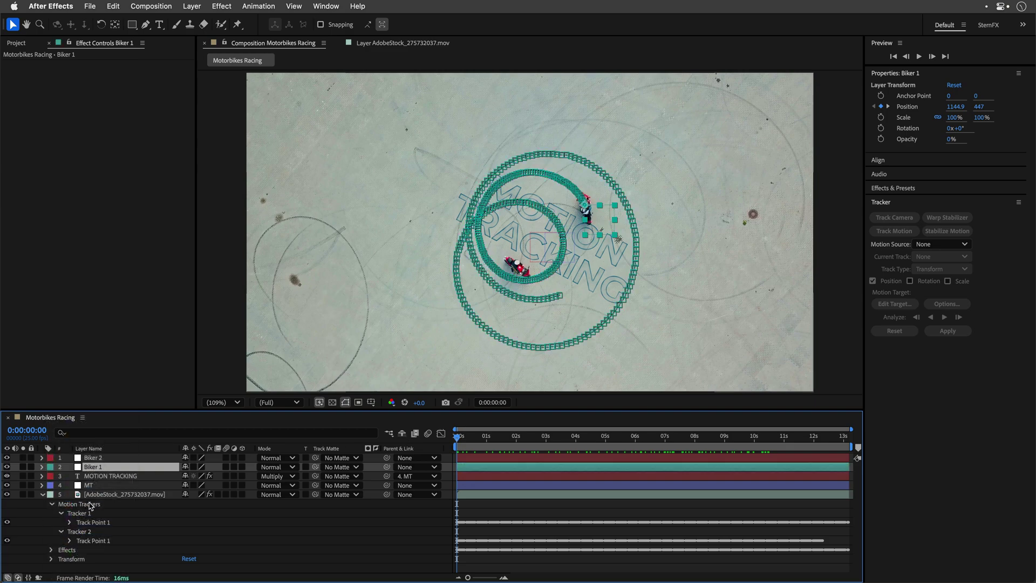
{"action": "left_click", "coordinate": [101, 496]}
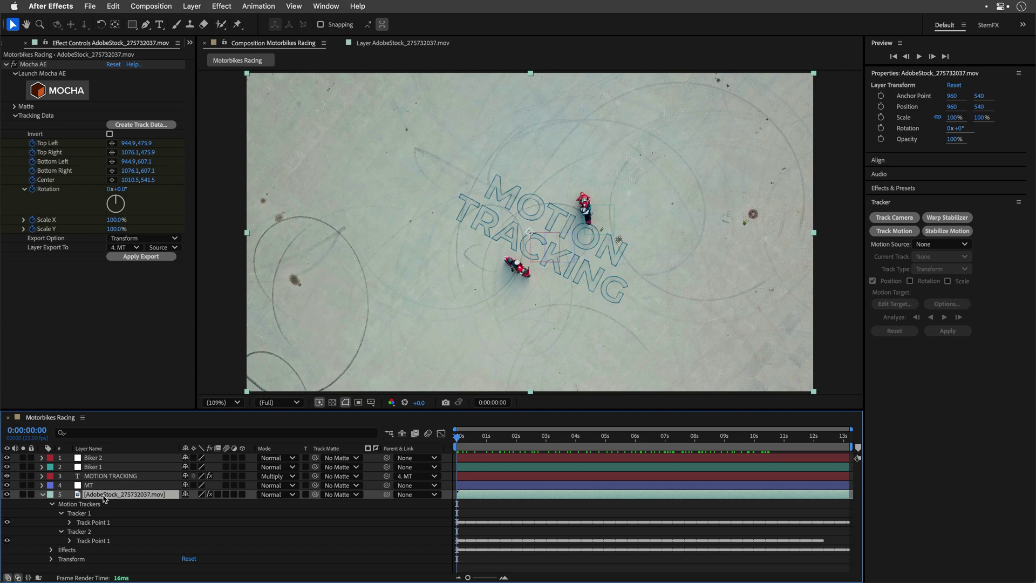
Set Current Track to Tracker 2, target layer 1. Biker 2, and apply X and Y motion
{"action": "left_click", "coordinate": [369, 45]}
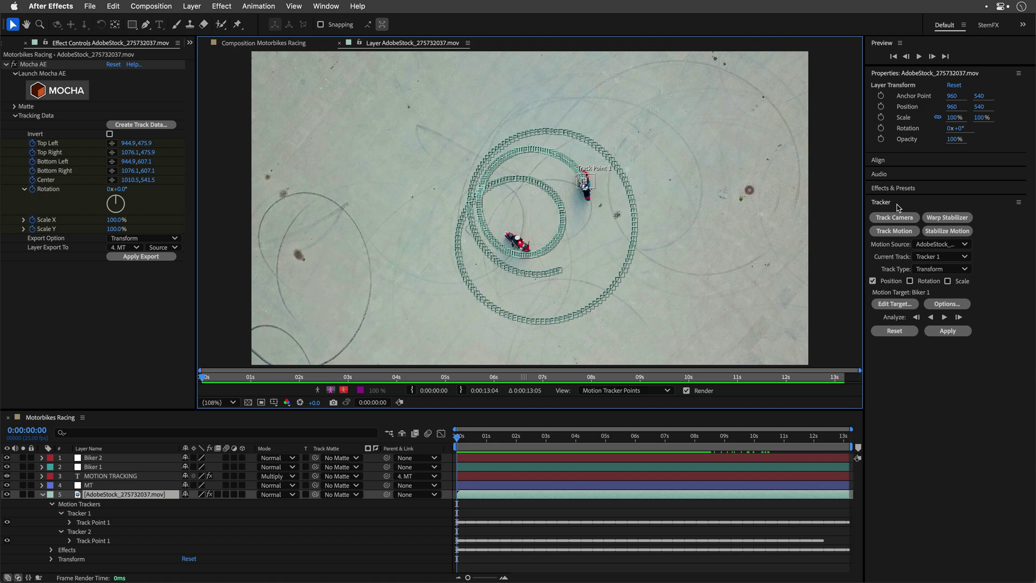
{"action": "left_click", "coordinate": [944, 258]}
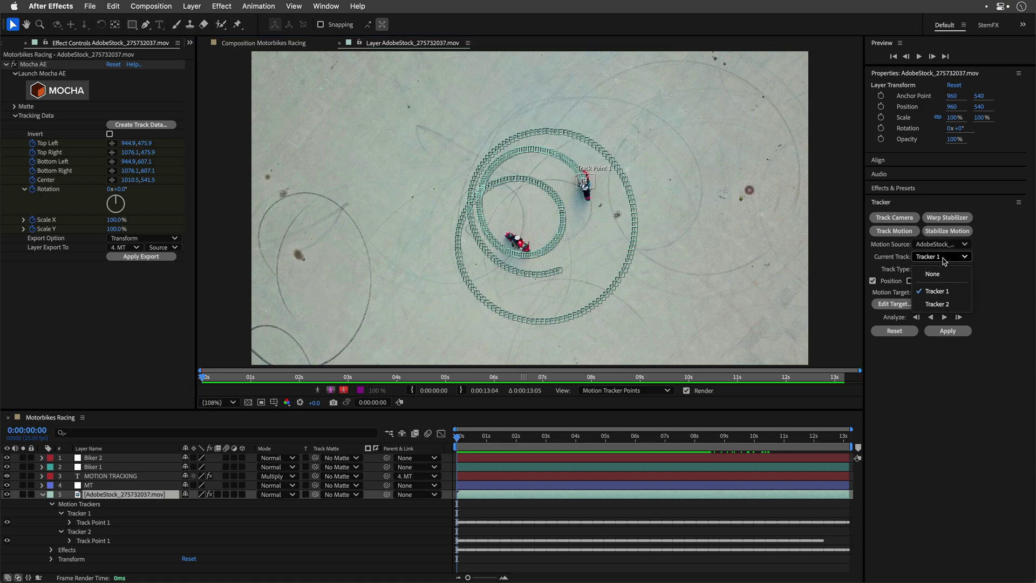
{"action": "left_click", "coordinate": [938, 304]}
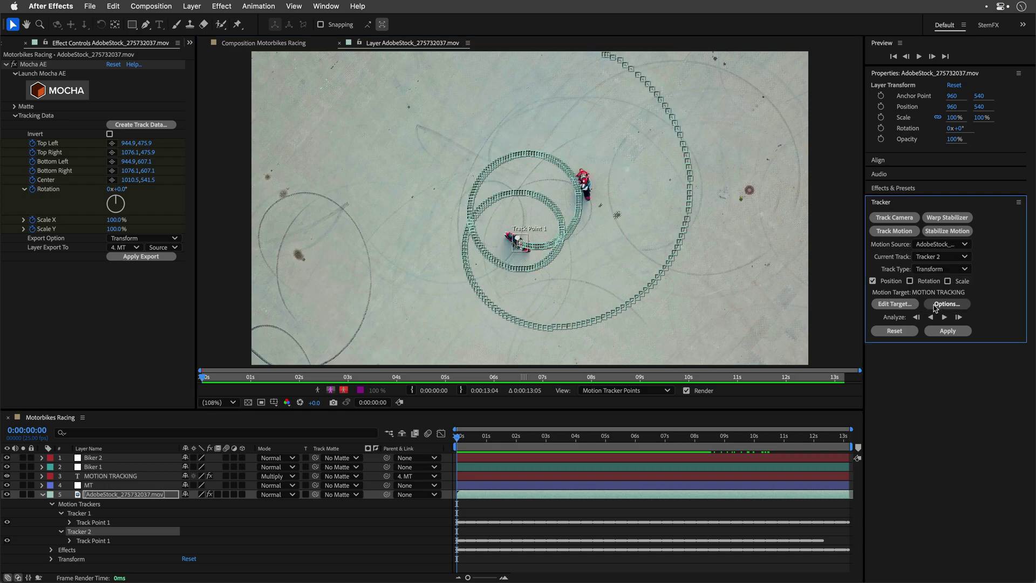
{"action": "left_click", "coordinate": [895, 304]}
{"action": "left_click", "coordinate": [524, 288]}
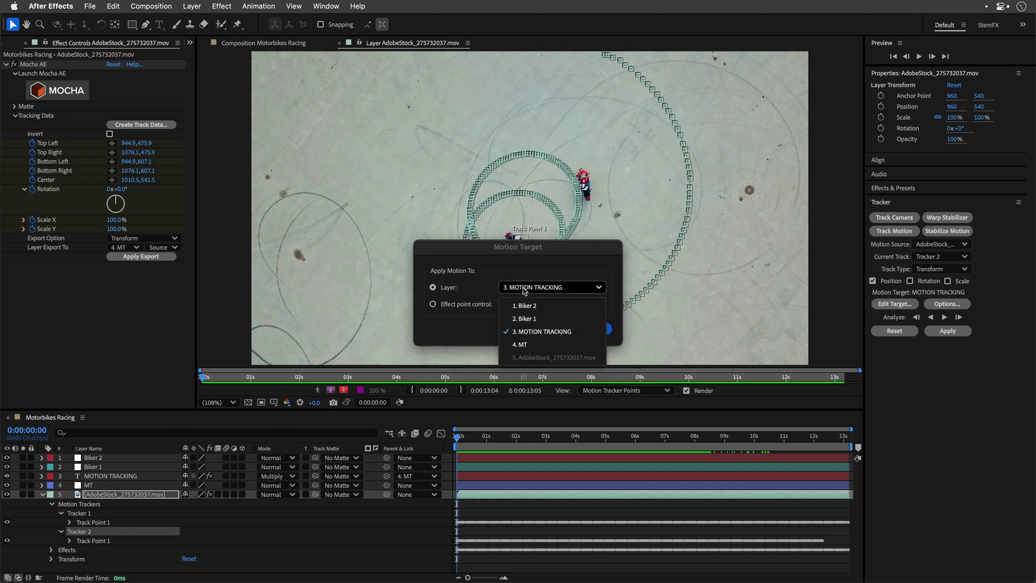
{"action": "left_click", "coordinate": [527, 305]}
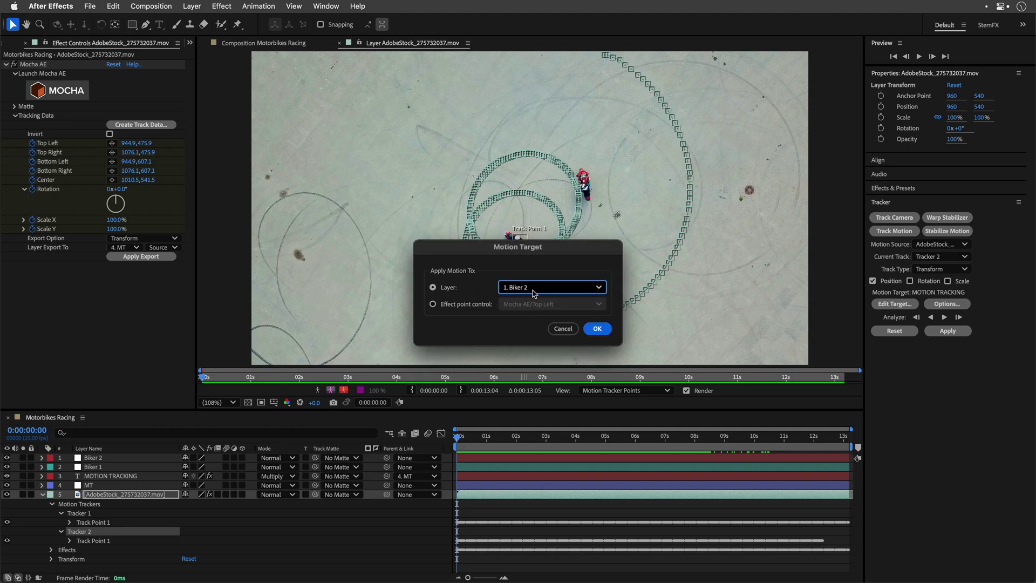
{"action": "left_click", "coordinate": [598, 329]}
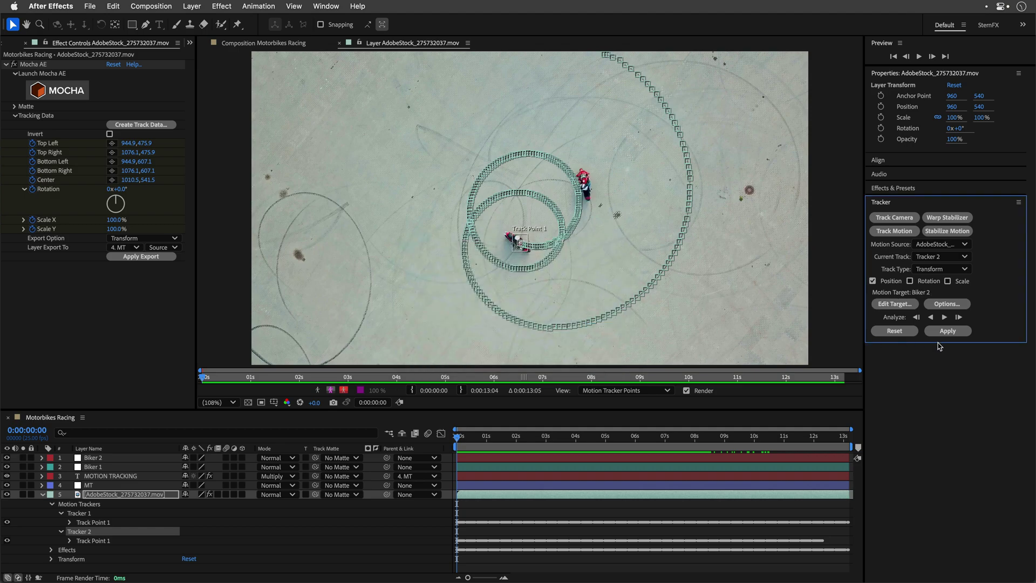
{"action": "left_click", "coordinate": [950, 333]}
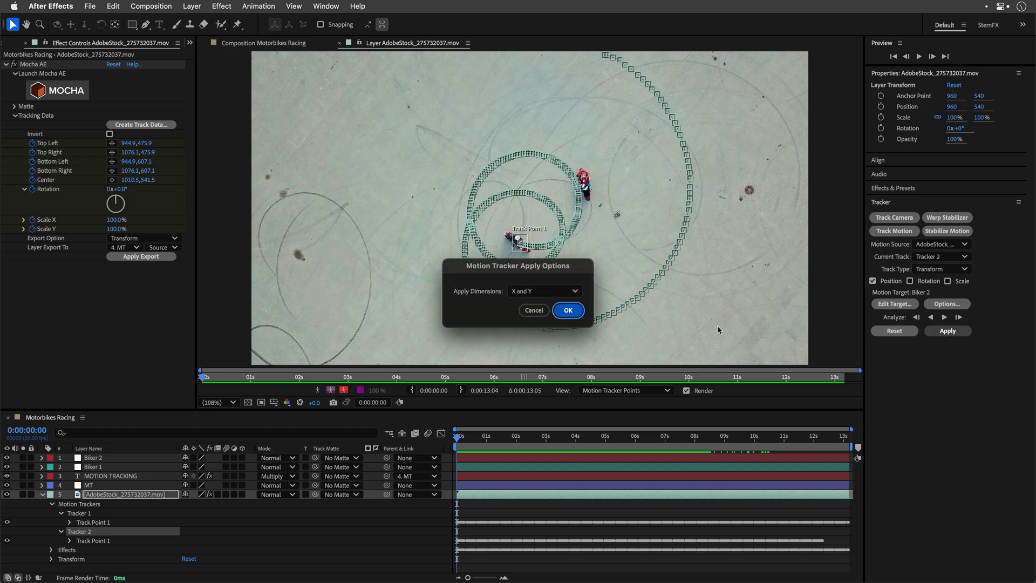
{"action": "left_click", "coordinate": [569, 310]}
{"action": "left_click", "coordinate": [91, 457]}
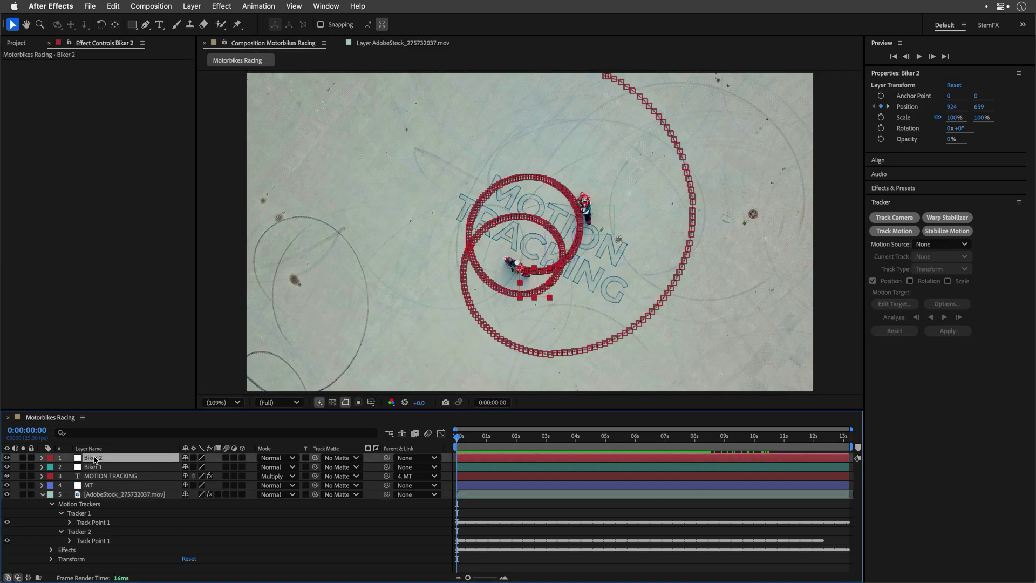
Set Biker 2's label to Purple and scrub to check its path along the lower rider
{"action": "left_click", "coordinate": [50, 458]}
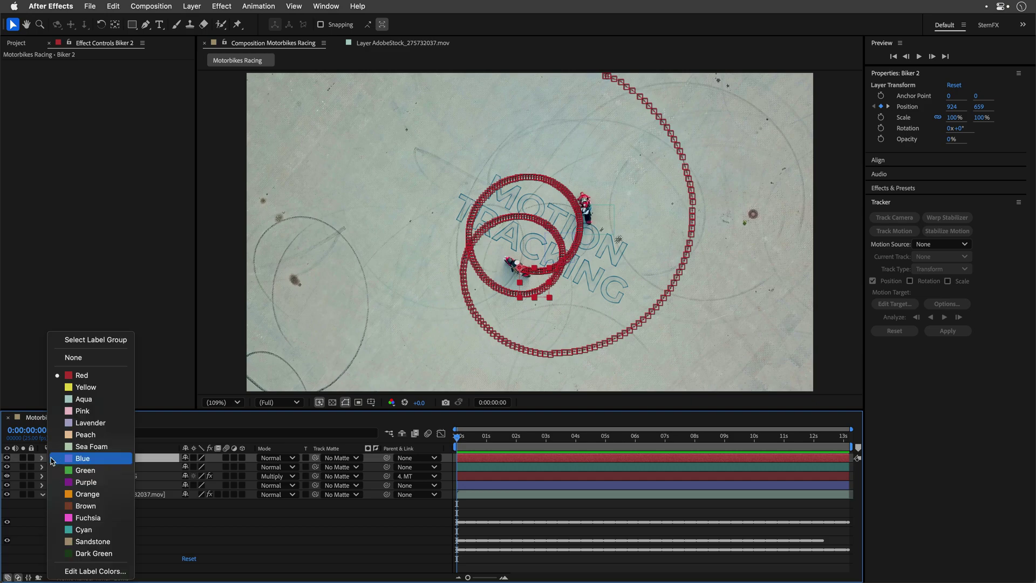
{"action": "left_click", "coordinate": [63, 483]}
{"action": "mouse_move", "coordinate": [470, 445]}
{"action": "left_mouse_down"}
{"action": "mouse_move", "coordinate": [855, 421]}
{"action": "mouse_move", "coordinate": [825, 423]}
{"action": "left_mouse_up"}
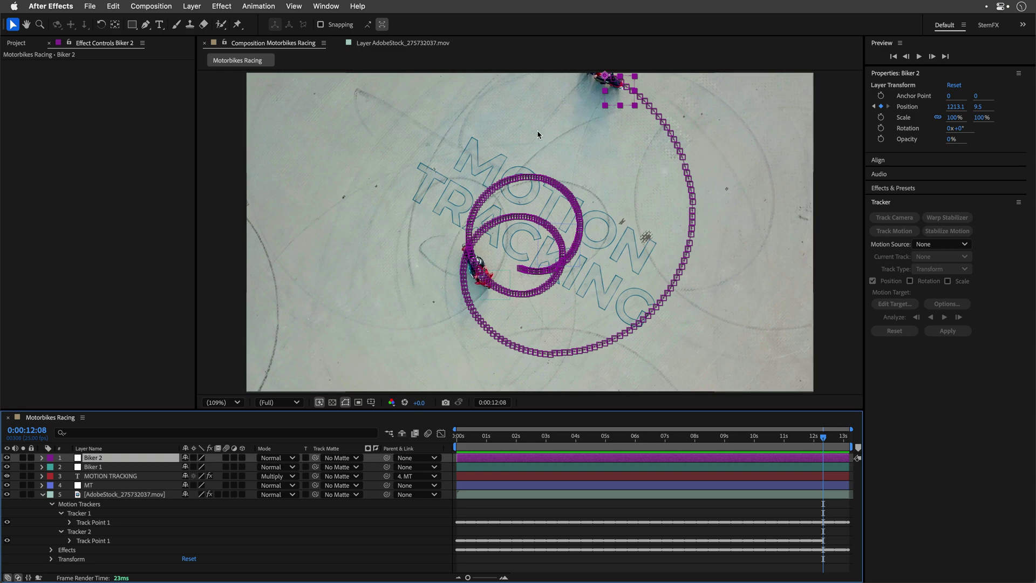
{"action": "left_click_drag", "start_coordinate": [531, 121], "coordinate": [537, 171]}
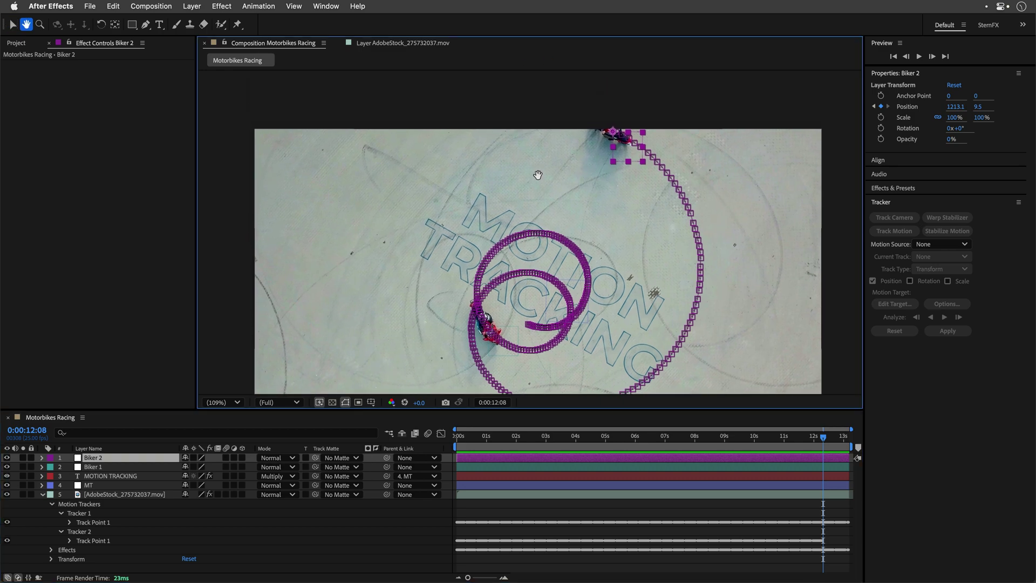
Show Biker 2's Position keyframes, zoom the timeline, and nudge Biker 2 left where tracking drifts
{"action": "left_click", "coordinate": [43, 496]}
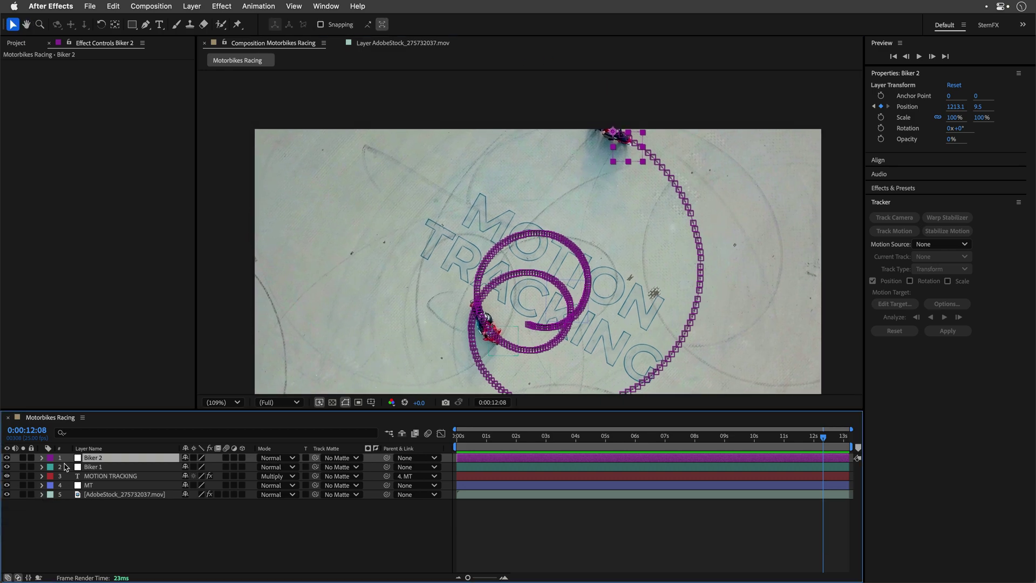
{"action": "key", "text": "p"}
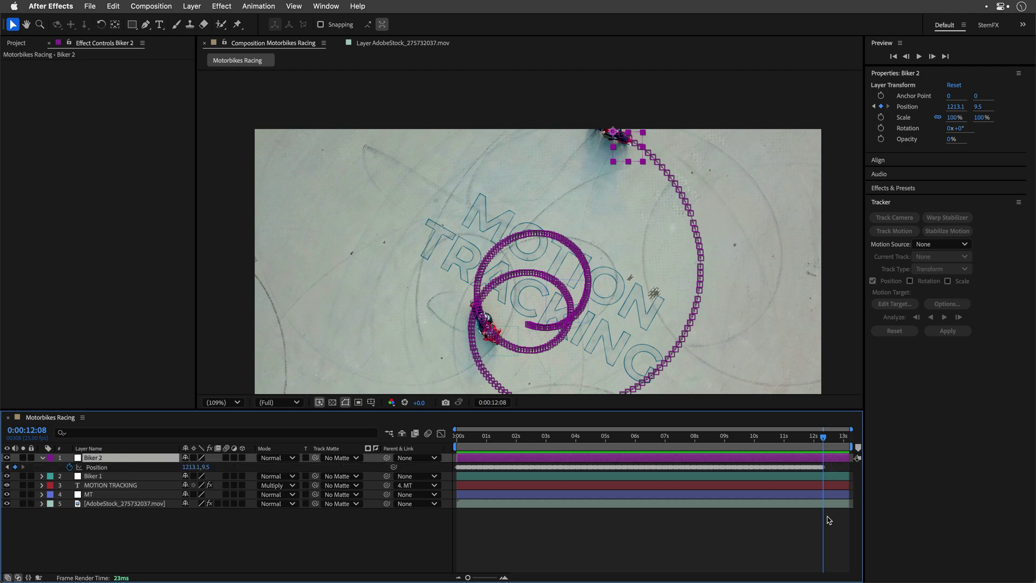
{"action": "key", "text": "equal"}
{"action": "key", "text": "equal"}
{"action": "key", "text": "equal"}
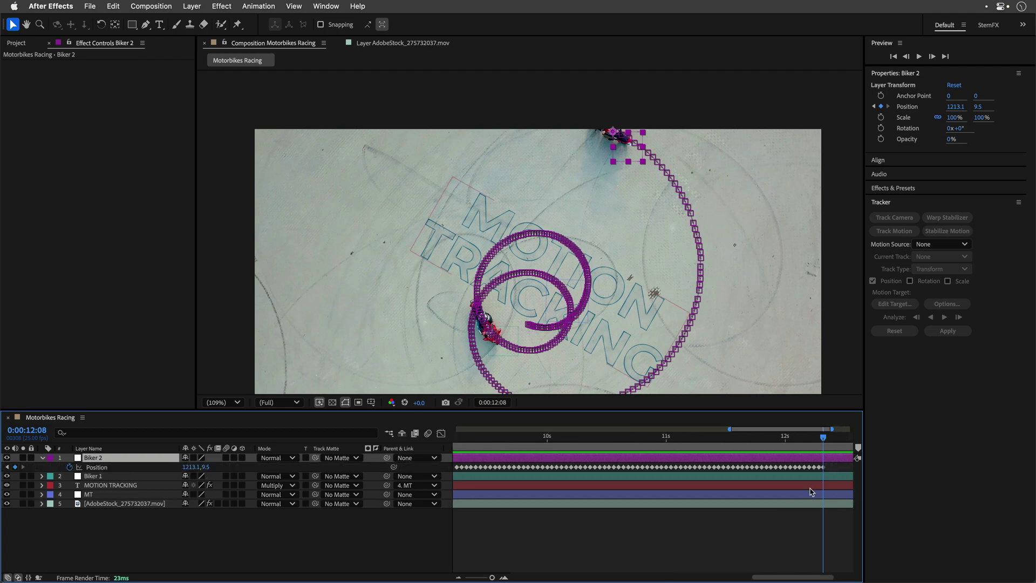
{"action": "scroll", "coordinate": [847, 577], "scroll_direction": "right", "scroll_amount": 3}
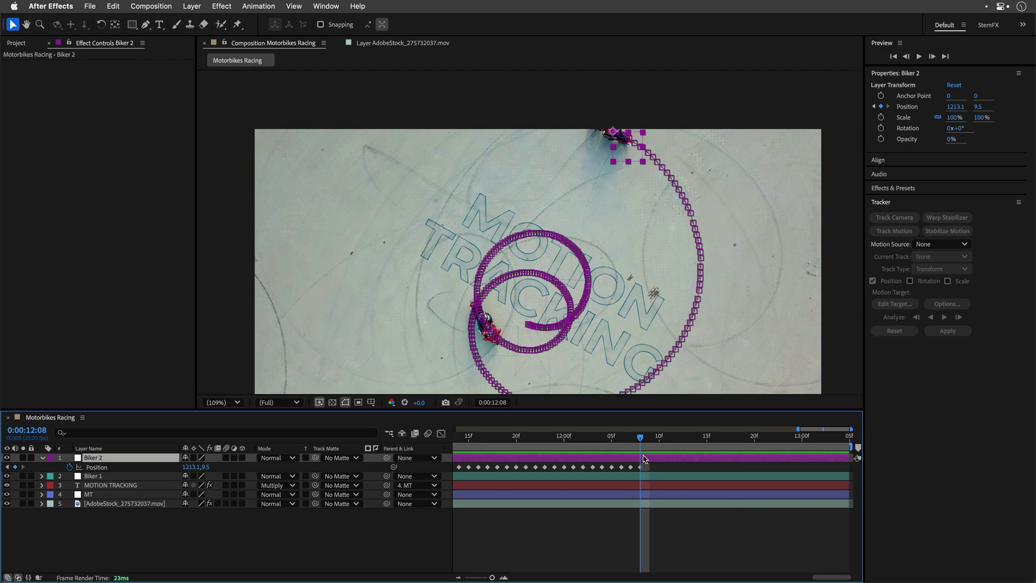
{"action": "left_click", "coordinate": [707, 439]}
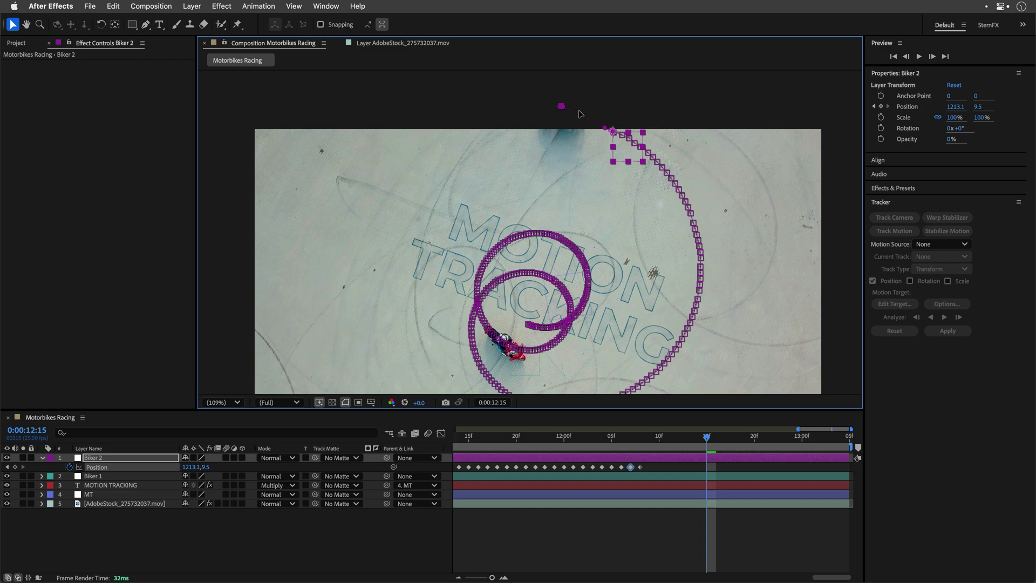
{"action": "left_click", "coordinate": [629, 146]}
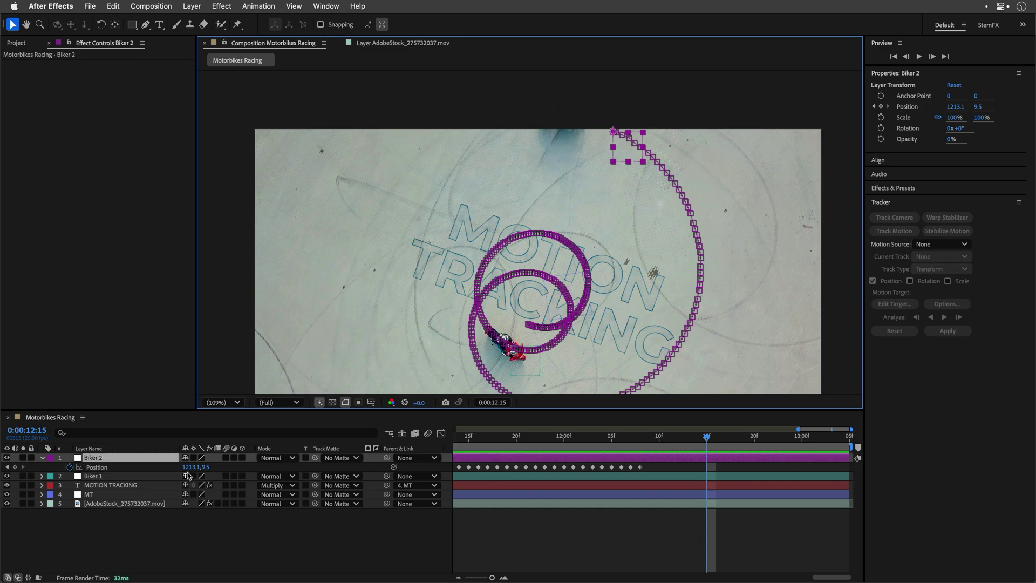
{"action": "mouse_move", "coordinate": [189, 469]}
{"action": "left_mouse_down"}
{"action": "mouse_move", "coordinate": [202, 476]}
{"action": "mouse_move", "coordinate": [163, 471]}
{"action": "left_mouse_up"}
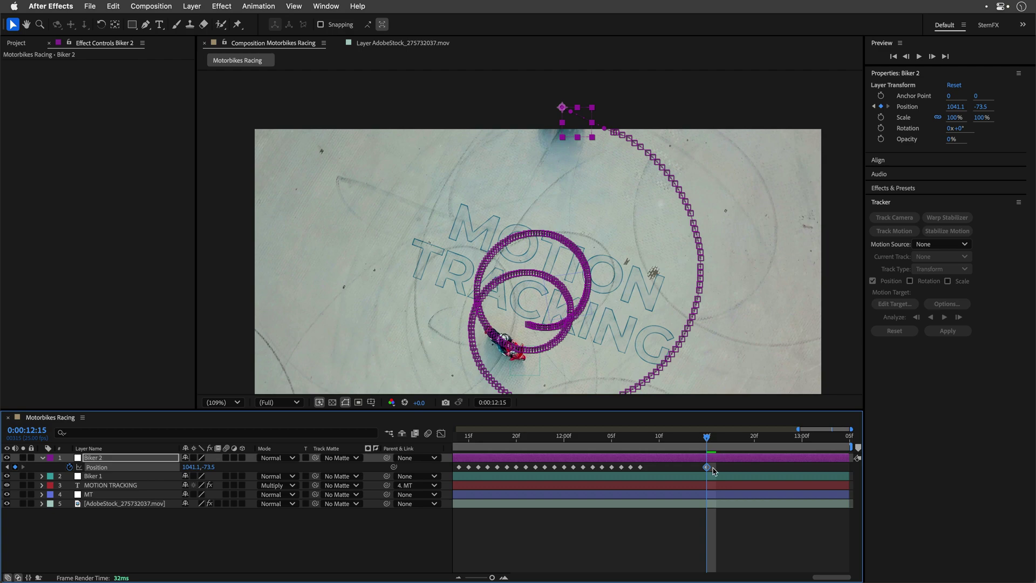
Reposition Biker 2 onto the top-left biker across the final frames
{"action": "left_click_drag", "start_coordinate": [712, 444], "coordinate": [775, 441]}
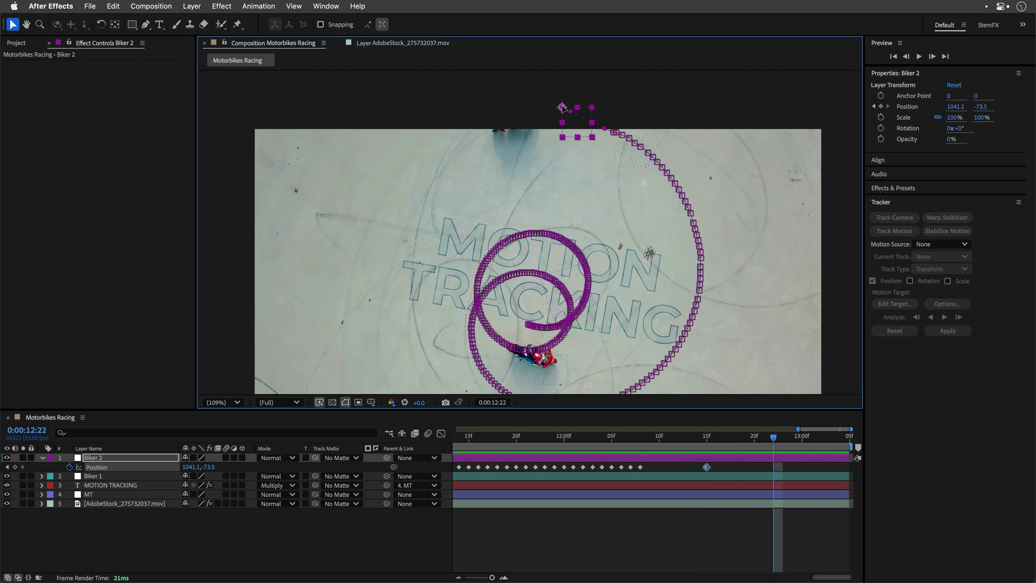
{"action": "left_click_drag", "start_coordinate": [564, 108], "coordinate": [504, 115]}
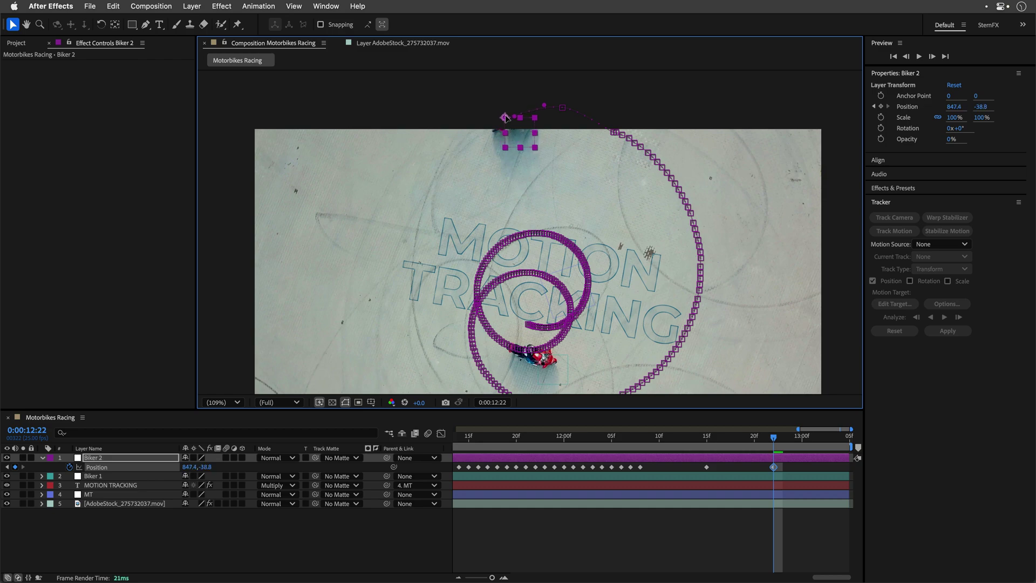
{"action": "left_click_drag", "start_coordinate": [503, 114], "coordinate": [505, 117]}
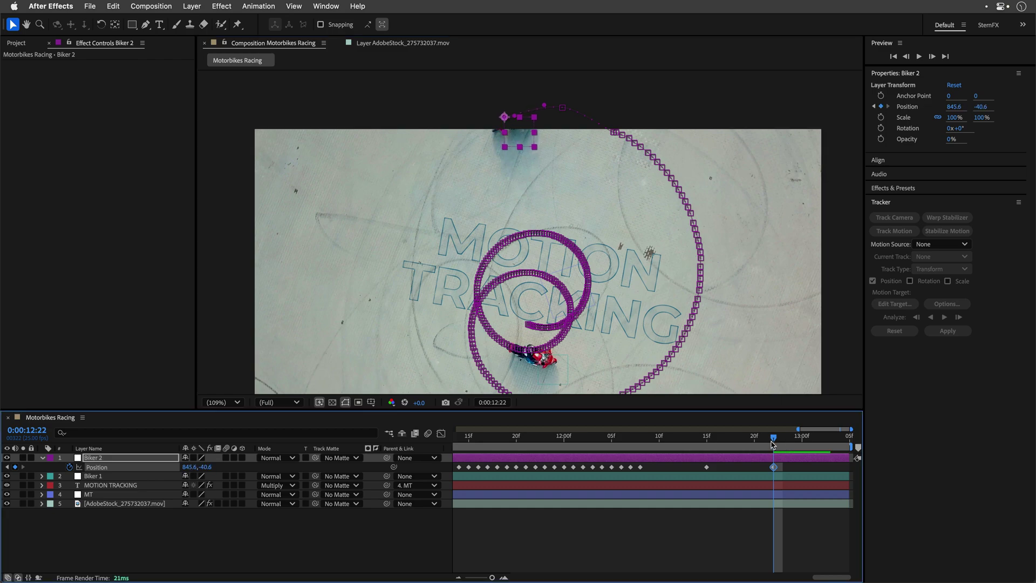
{"action": "left_click_drag", "start_coordinate": [773, 444], "coordinate": [839, 438]}
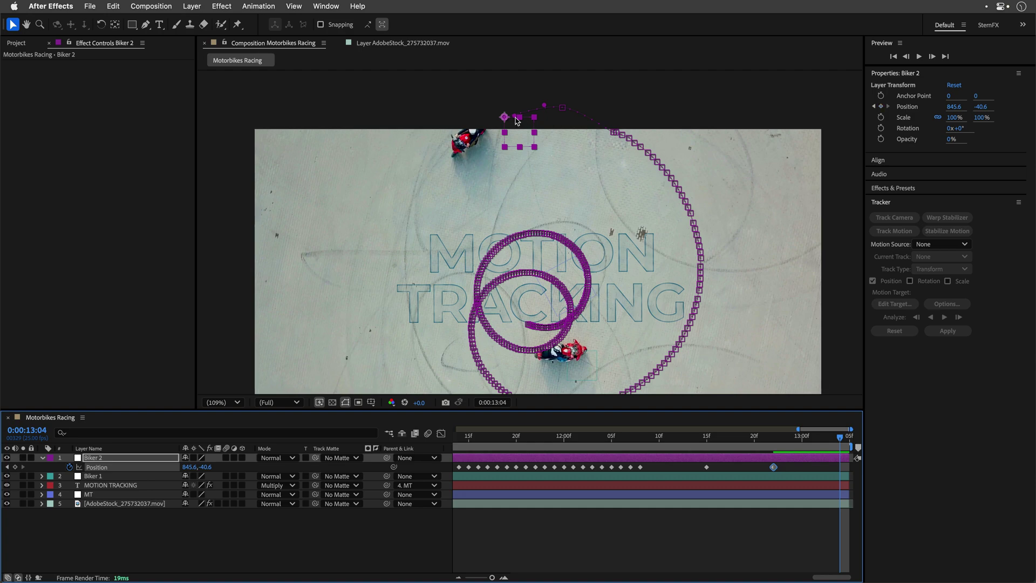
{"action": "left_click_drag", "start_coordinate": [510, 121], "coordinate": [468, 142]}
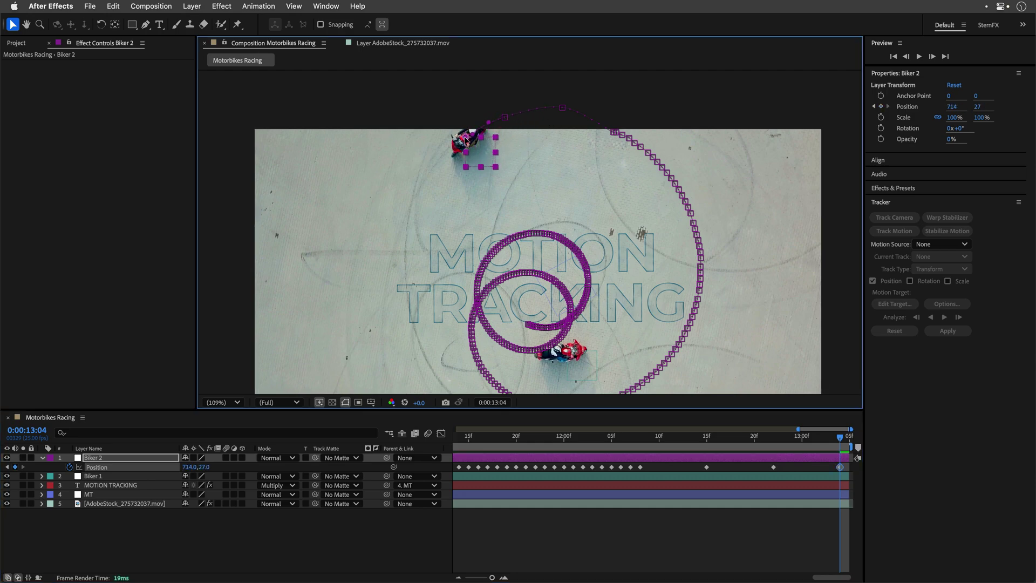
{"action": "left_click", "coordinate": [505, 117]}
{"action": "left_click", "coordinate": [567, 110]}
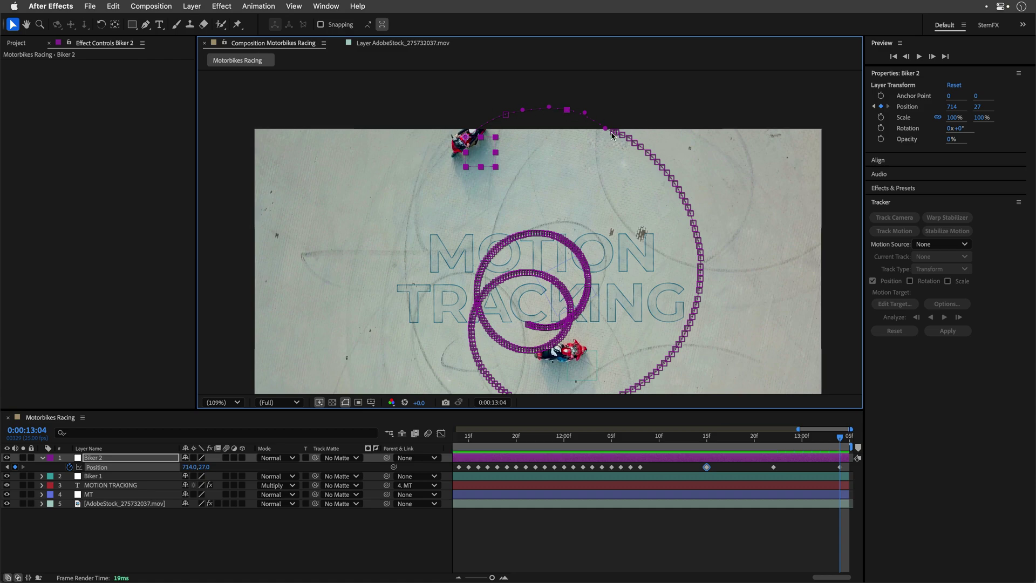
Delete the faulty Position keyframes just after twelve seconds and scrub to verify the path
{"action": "mouse_move", "coordinate": [705, 437]}
{"action": "left_mouse_down"}
{"action": "mouse_move", "coordinate": [767, 440]}
{"action": "mouse_move", "coordinate": [601, 442]}
{"action": "left_mouse_up"}
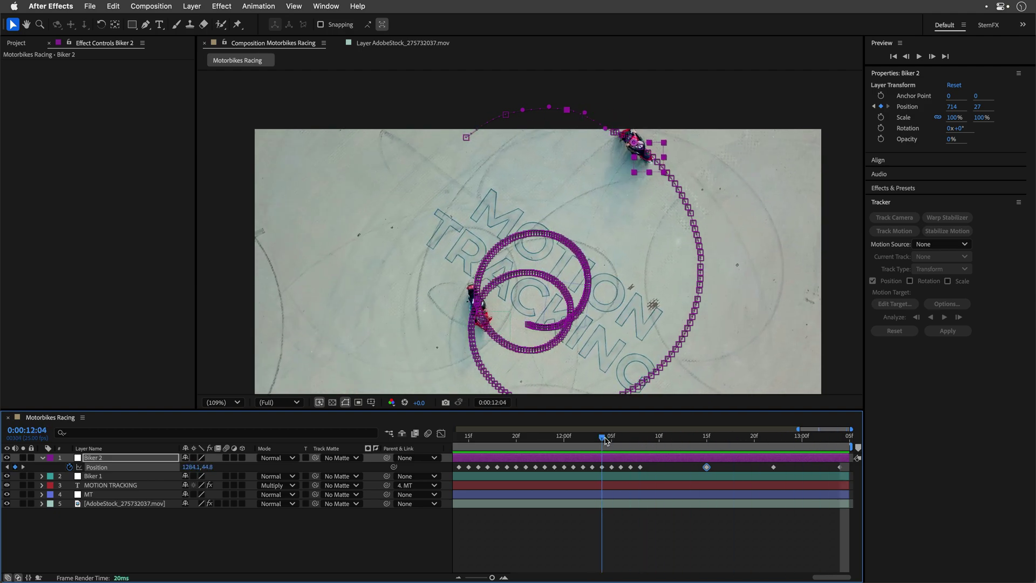
{"action": "left_click_drag", "start_coordinate": [660, 464], "coordinate": [617, 473]}
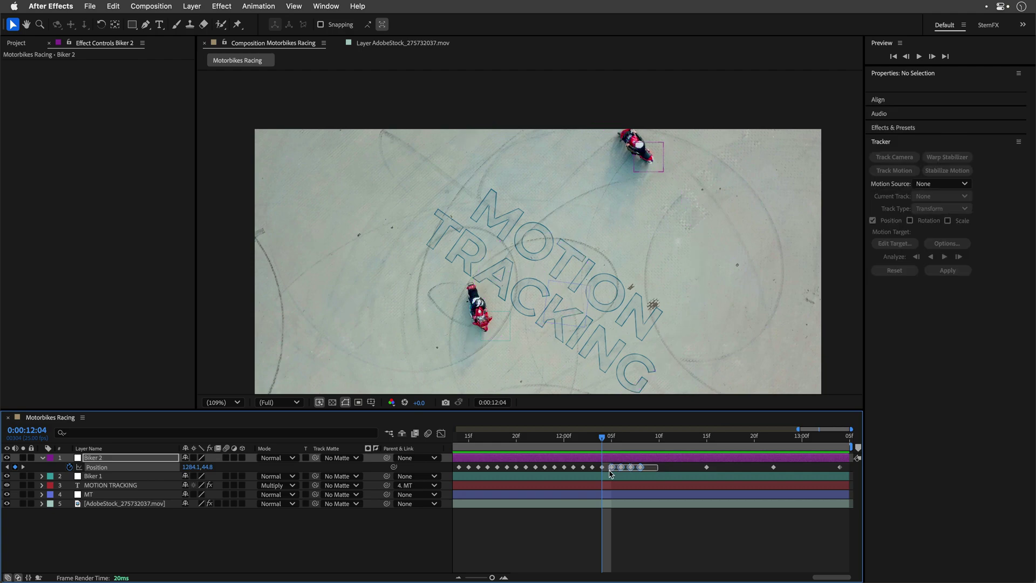
{"action": "key", "text": "Delete"}
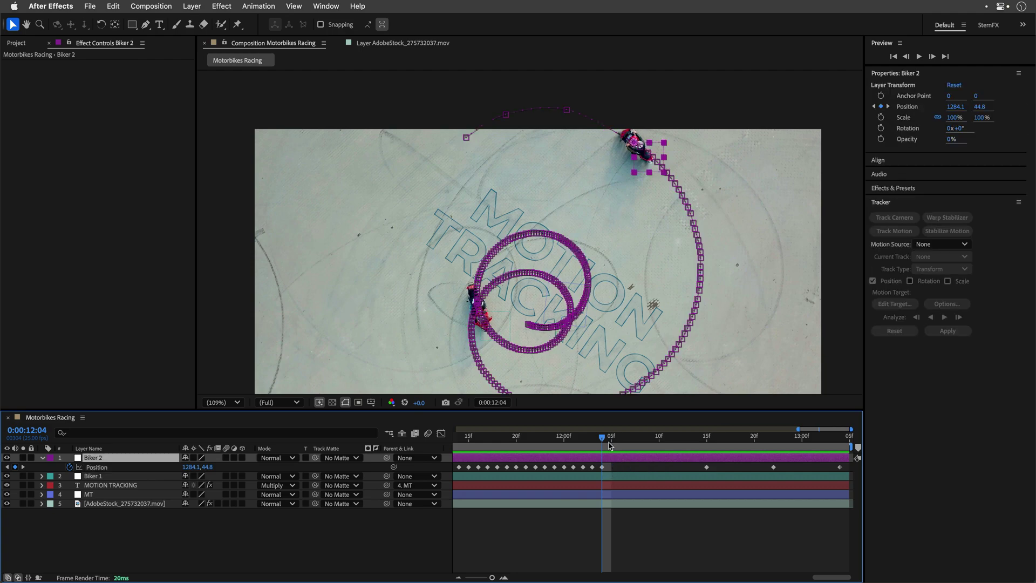
{"action": "left_click_drag", "start_coordinate": [602, 441], "coordinate": [840, 441]}
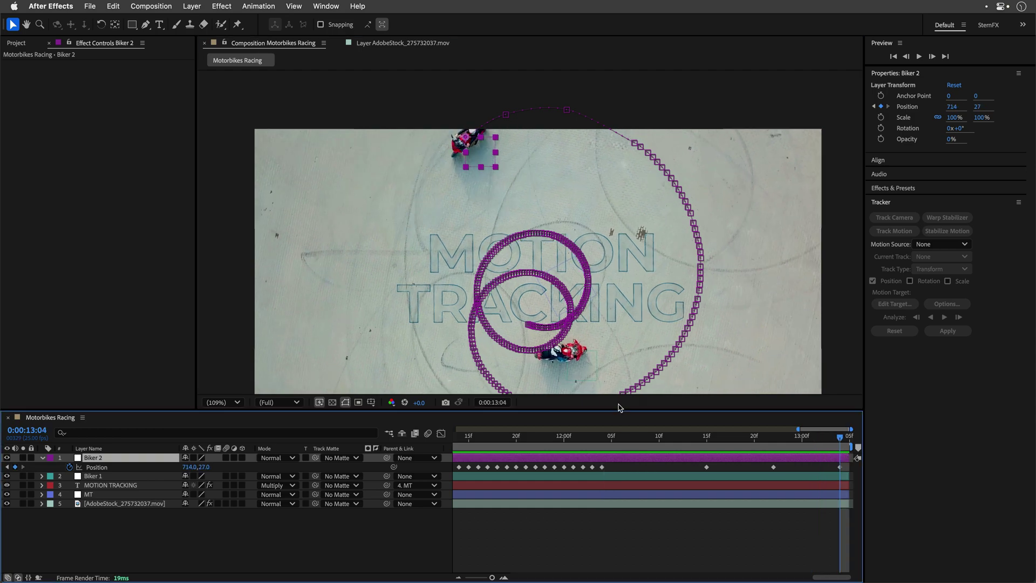
Set viewer magnification to Fit up to 200% and collapse Biker 2's Position property
{"action": "left_click", "coordinate": [224, 403]}
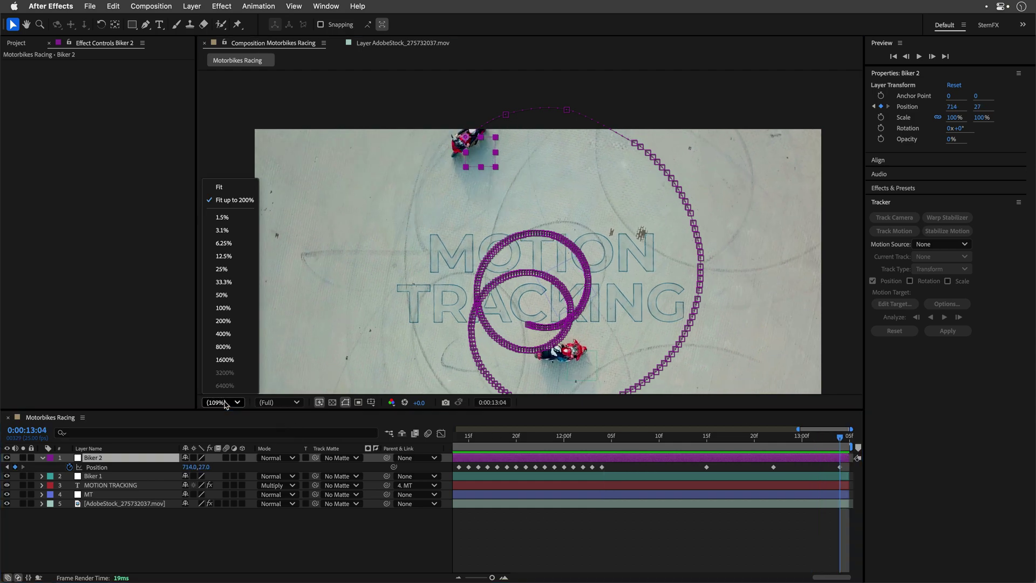
{"action": "left_click", "coordinate": [236, 187]}
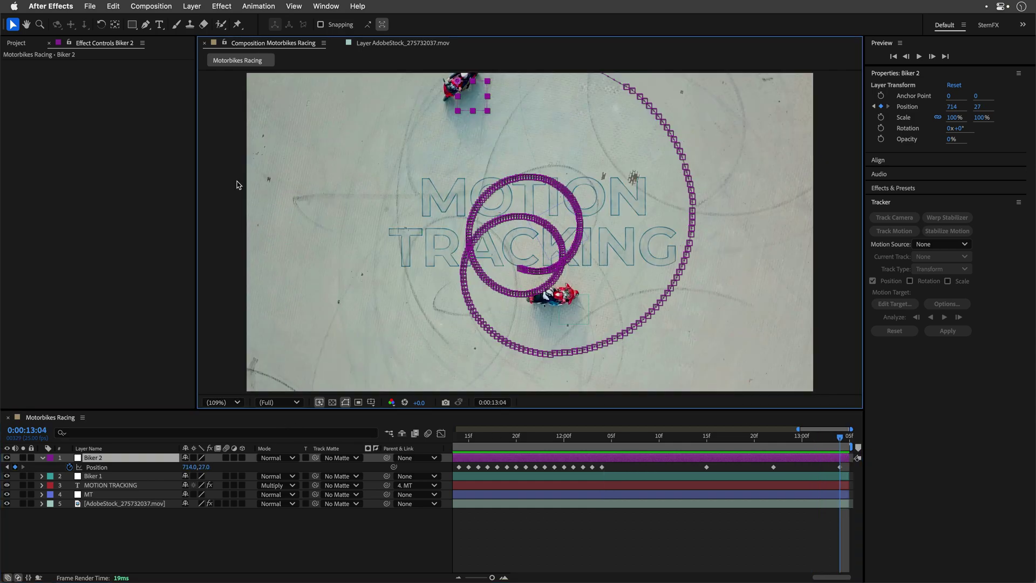
{"action": "left_click", "coordinate": [42, 458]}
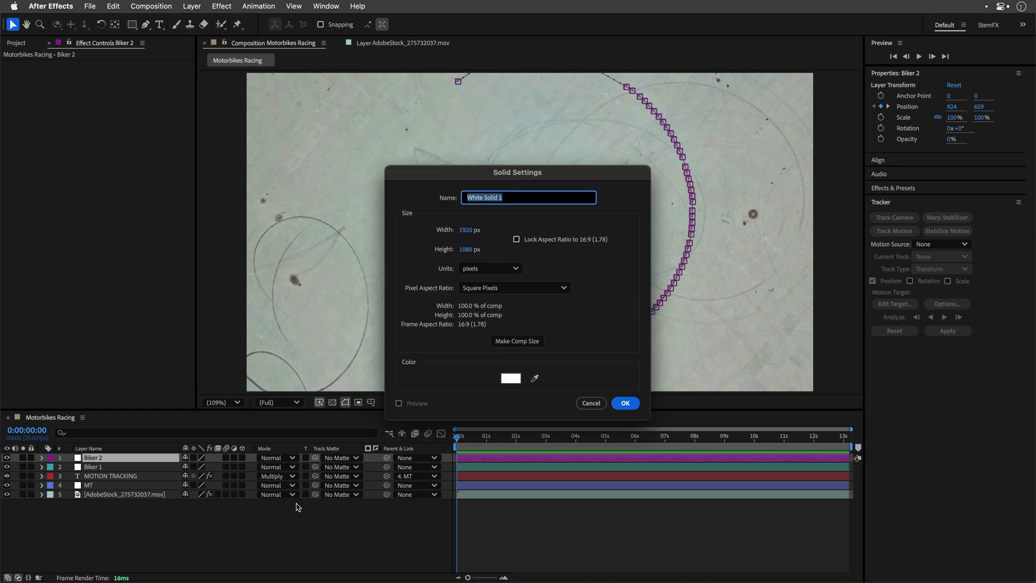
{"action": "type", "text": "Smoke"}
Create the white Smoke 1 solid and apply CC Particle Systems II to it
{"action": "left_click", "coordinate": [626, 403]}
{"action": "left_click", "coordinate": [223, 6]}
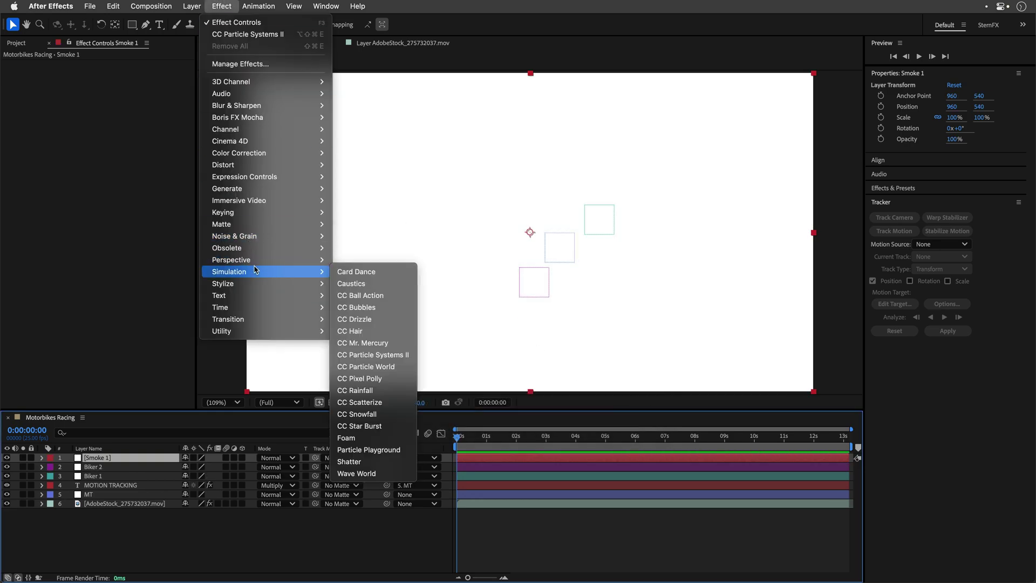
{"action": "mouse_move", "coordinate": [229, 272]}
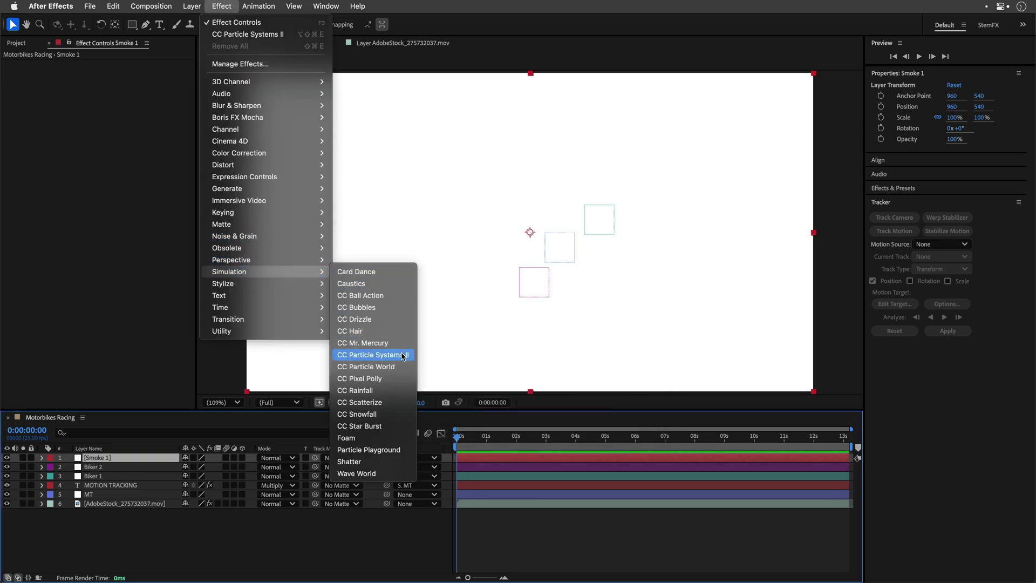
{"action": "left_click", "coordinate": [403, 356]}
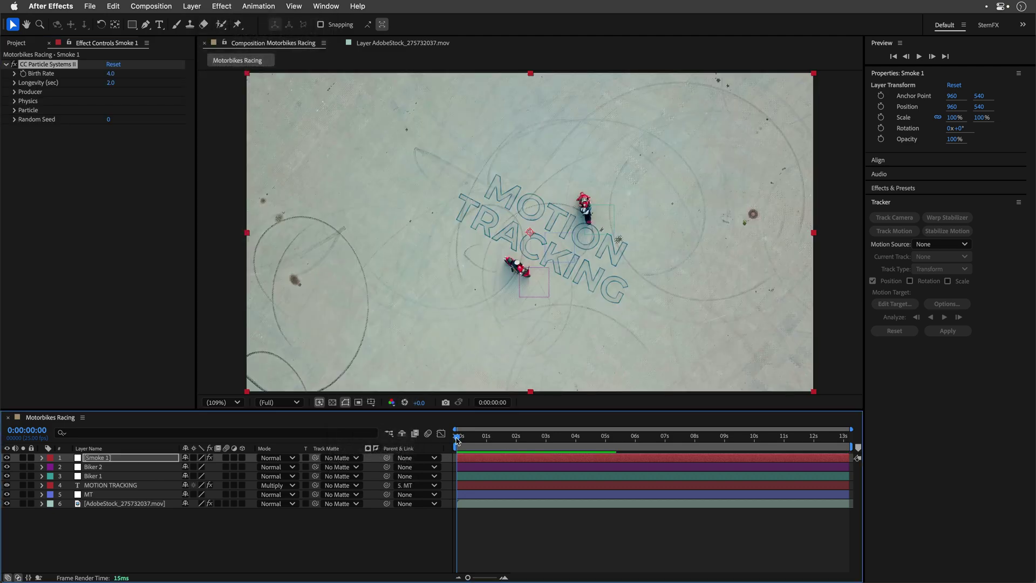
At 2:12, add an expression to Smoke 1's Producer Position, then select Biker 1
{"action": "left_click_drag", "start_coordinate": [458, 439], "coordinate": [532, 445]}
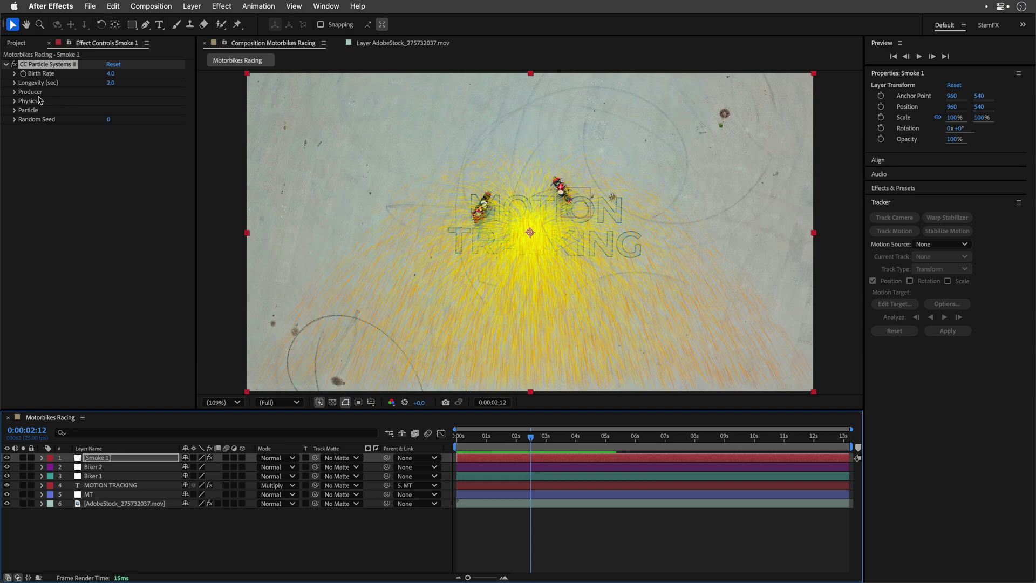
{"action": "left_click", "coordinate": [15, 91]}
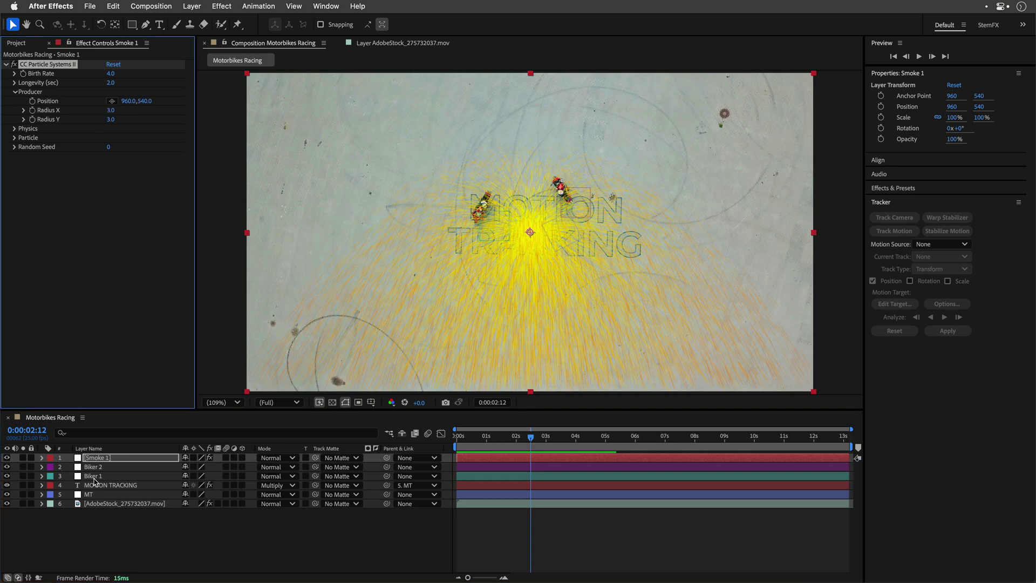
{"action": "left_click", "coordinate": [32, 100], "text": "alt"}
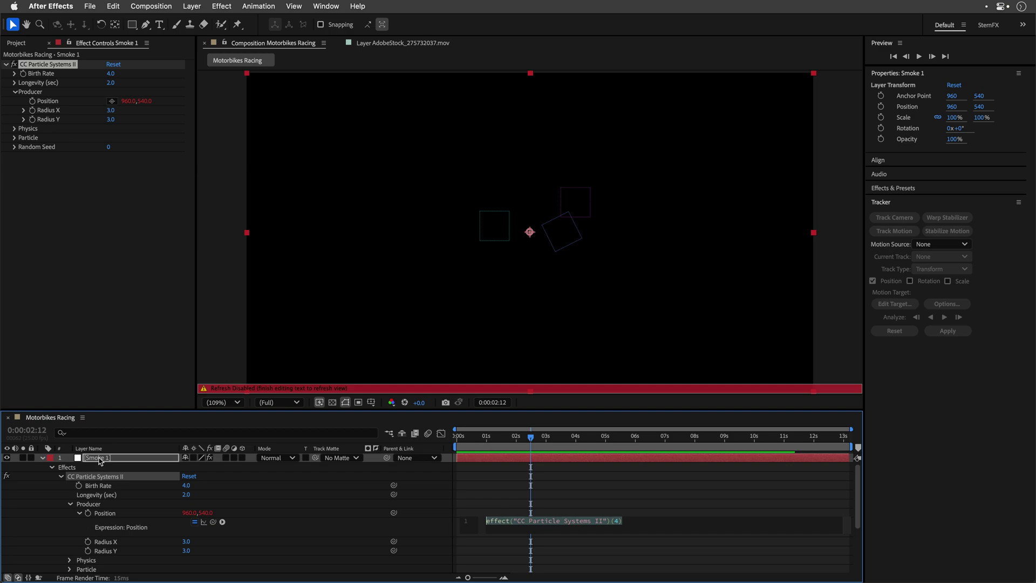
{"action": "left_click", "coordinate": [99, 460]}
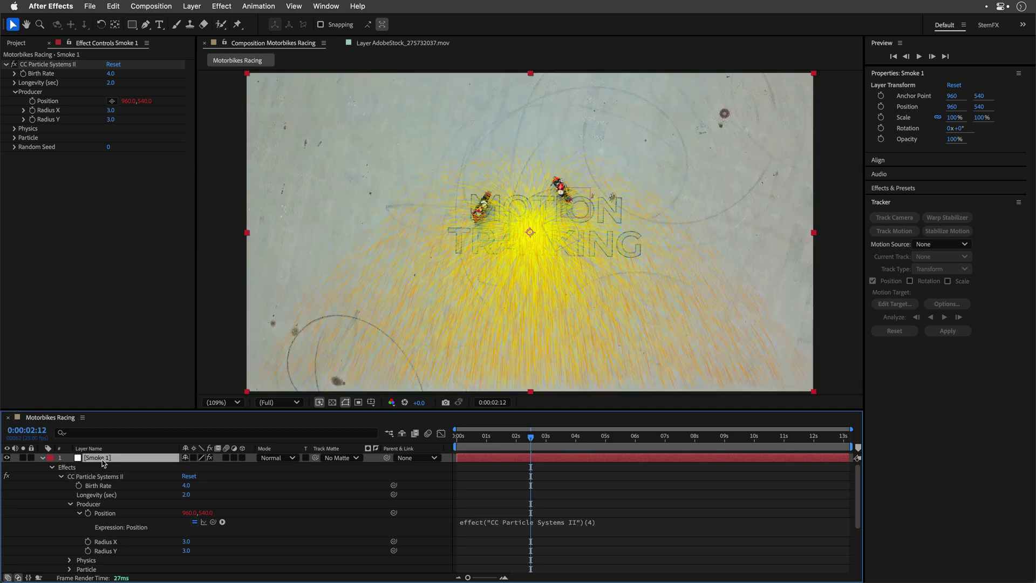
{"action": "key", "text": "e"}
{"action": "key", "text": "e"}
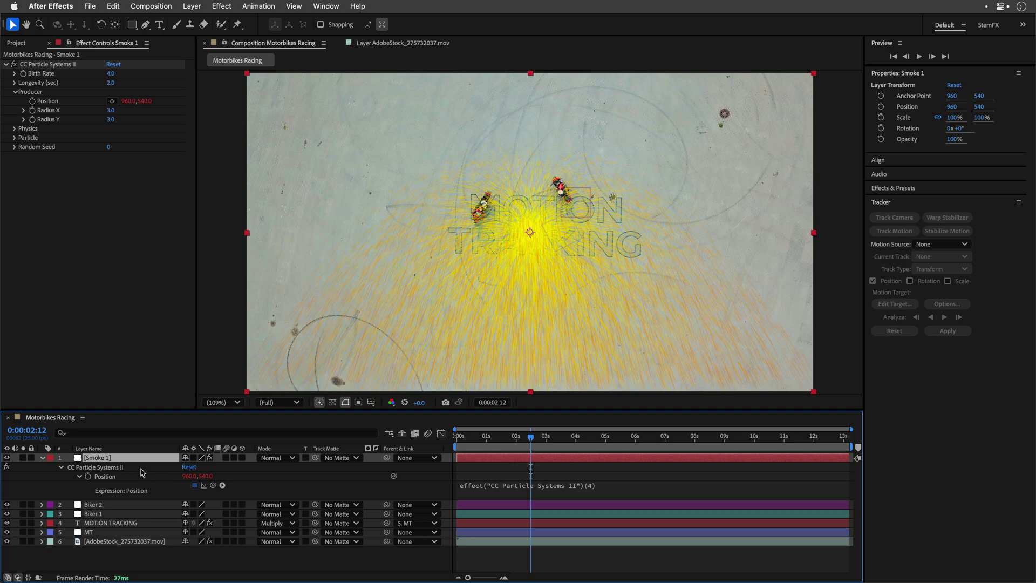
{"action": "left_click", "coordinate": [92, 516]}
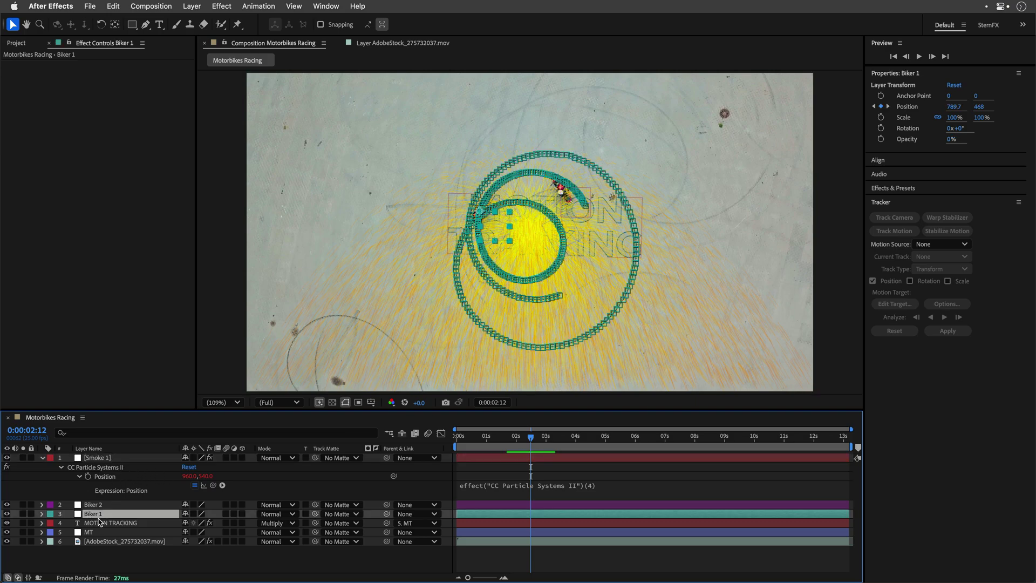
Pick-whip Smoke 1's emitter Position expression to Biker 1's Position and check a later frame
{"action": "key", "text": "p"}
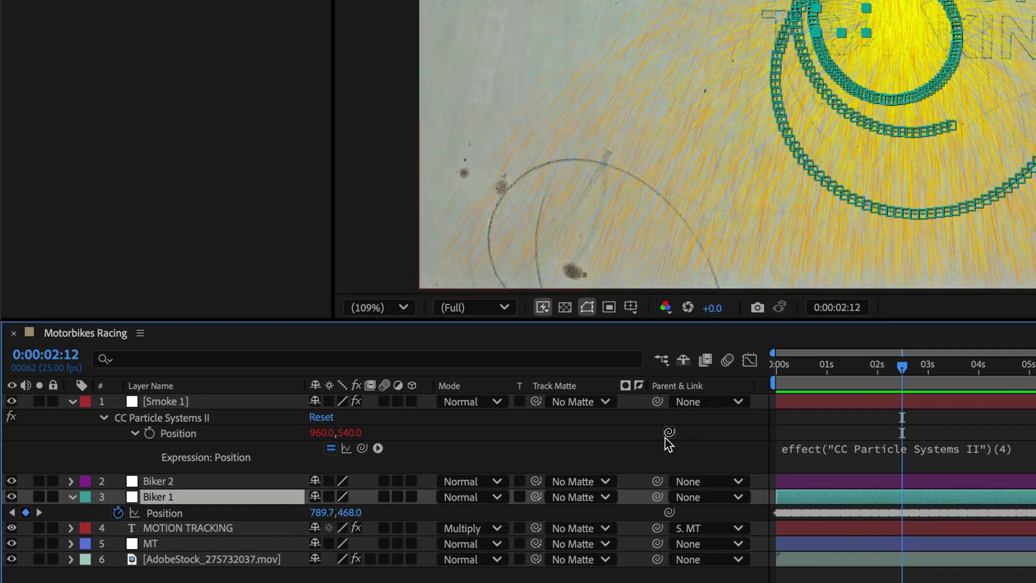
{"action": "left_click_drag", "start_coordinate": [392, 479], "coordinate": [394, 479]}
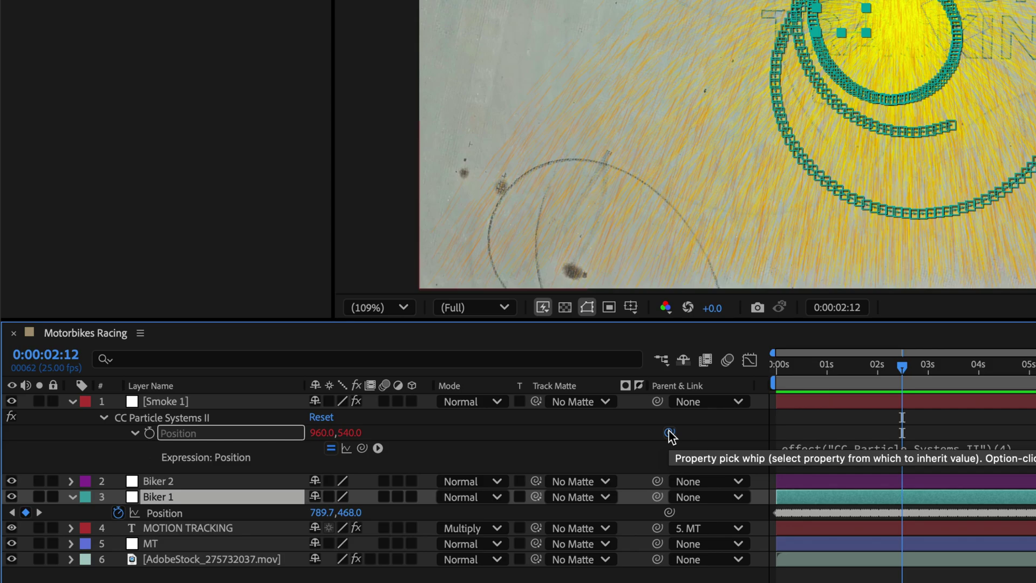
{"action": "left_click_drag", "start_coordinate": [670, 435], "coordinate": [164, 512]}
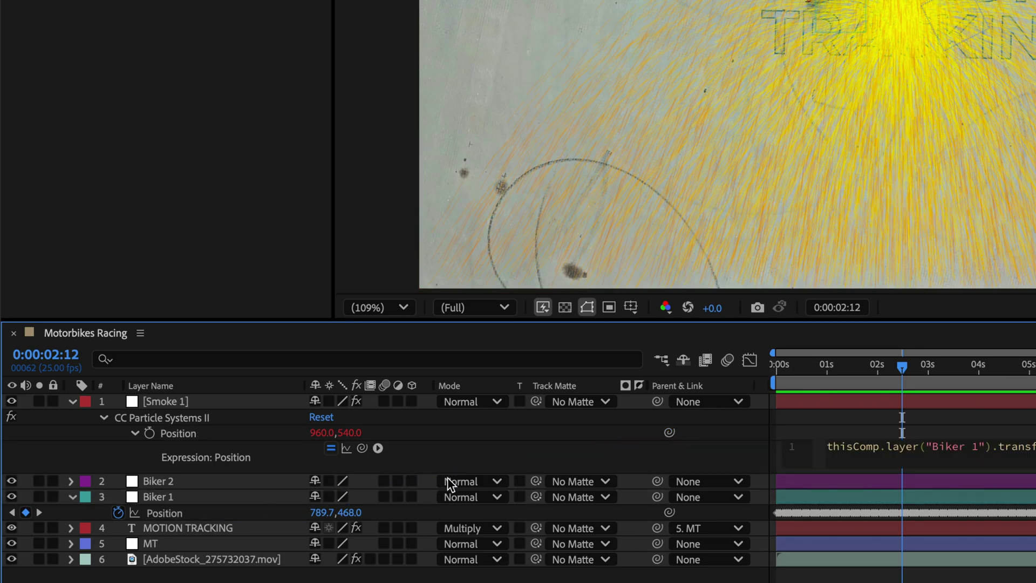
{"action": "mouse_move", "coordinate": [904, 369]}
{"action": "left_mouse_down"}
{"action": "mouse_move", "coordinate": [764, 509]}
{"action": "mouse_move", "coordinate": [701, 513]}
{"action": "left_mouse_up"}
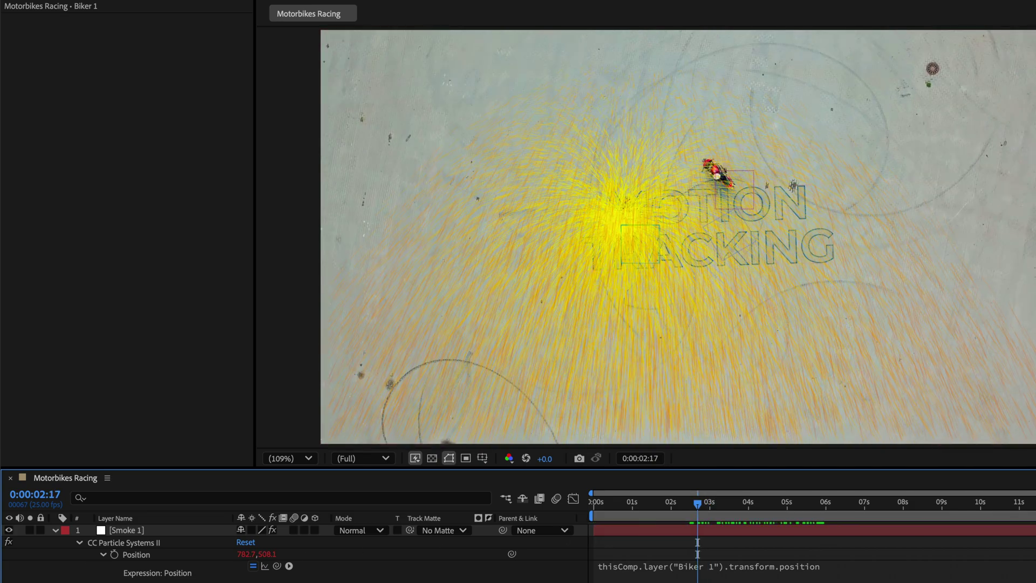
Set Smoke 1's particle Longevity to 4 and Physics Animation to Direction
{"action": "left_click", "coordinate": [130, 530]}
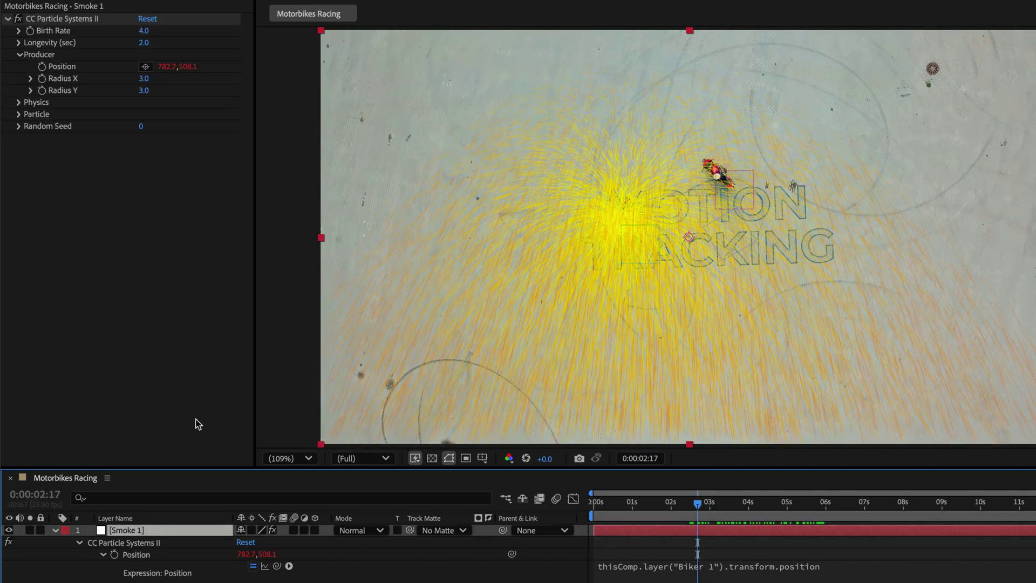
{"action": "left_click", "coordinate": [144, 43]}
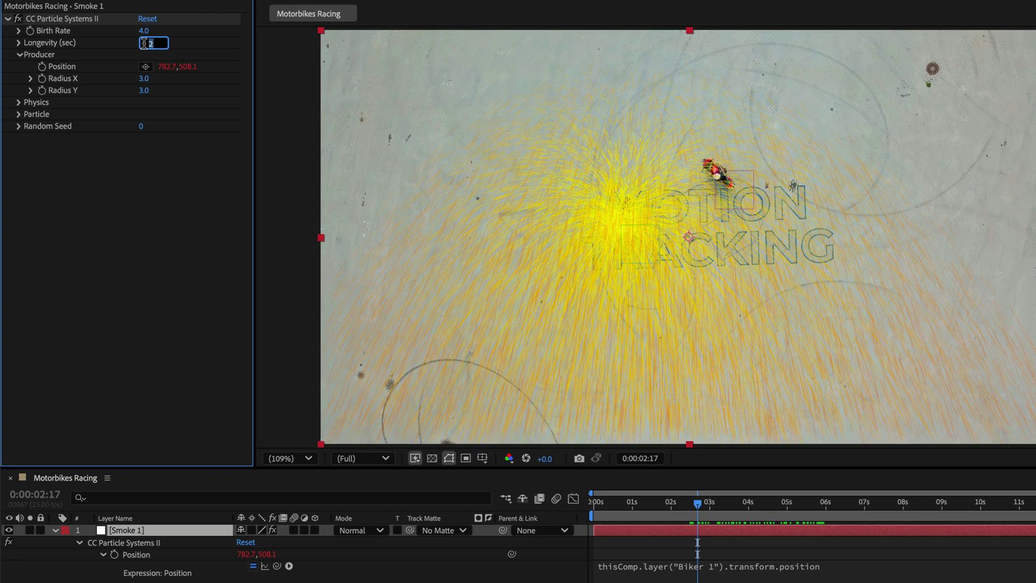
{"action": "type", "text": "4"}
{"action": "key", "text": "Return"}
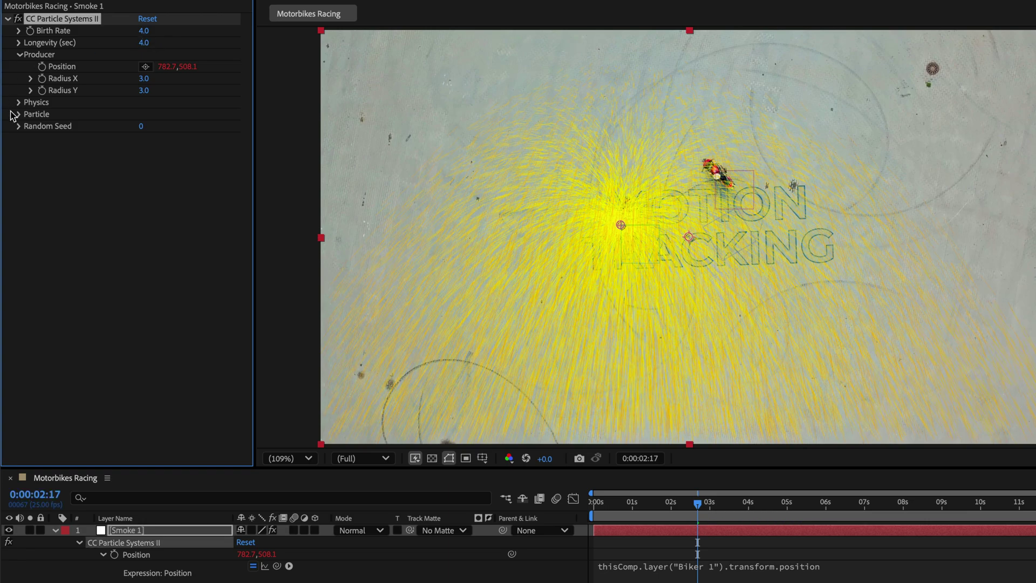
{"action": "left_click", "coordinate": [19, 103]}
{"action": "left_click", "coordinate": [187, 114]}
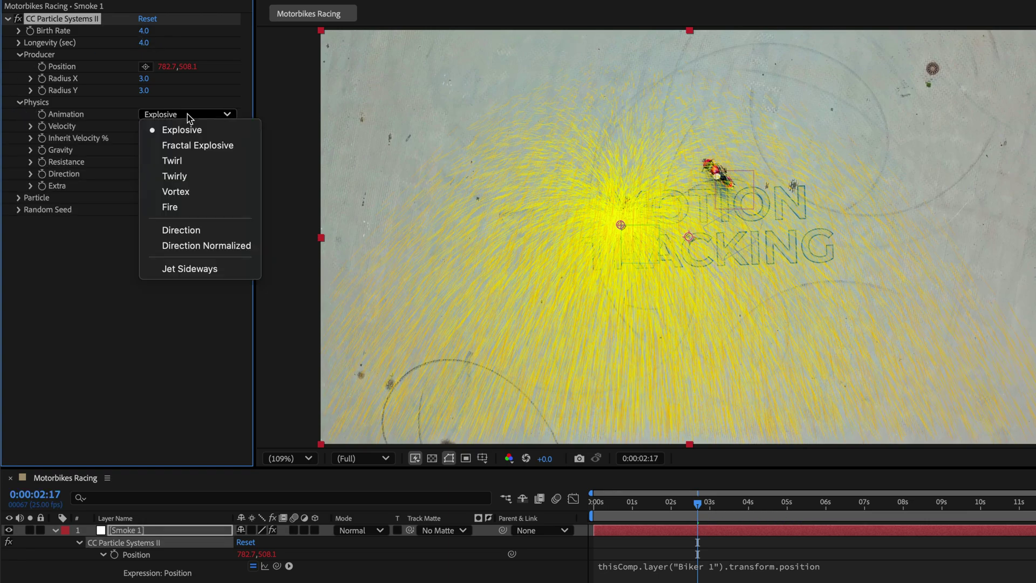
{"action": "left_click", "coordinate": [215, 231]}
Set Velocity and Gravity to 0 and Inherit Velocity to -20, previewing the trail
{"action": "left_click", "coordinate": [144, 127]}
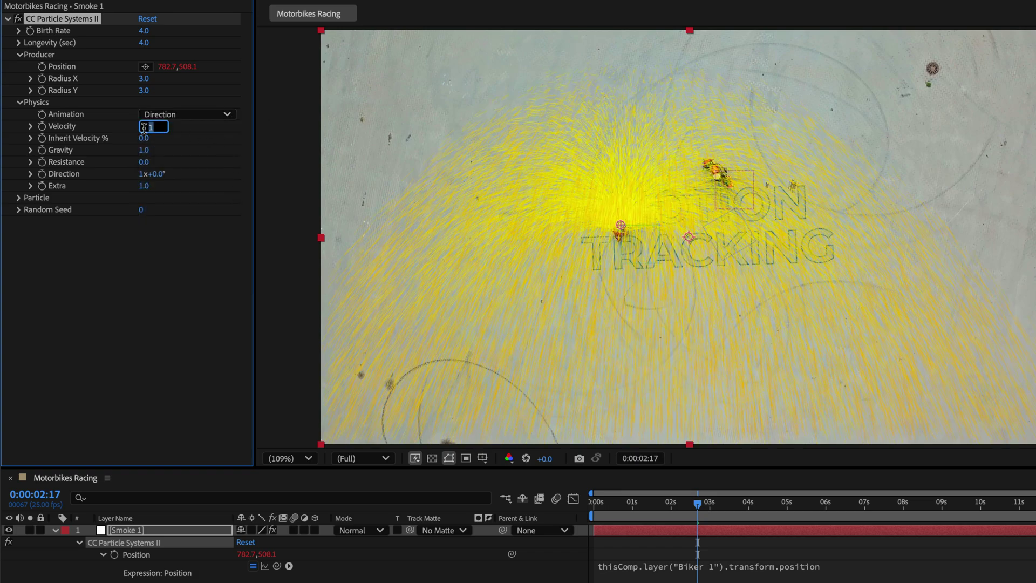
{"action": "left_click", "coordinate": [145, 152]}
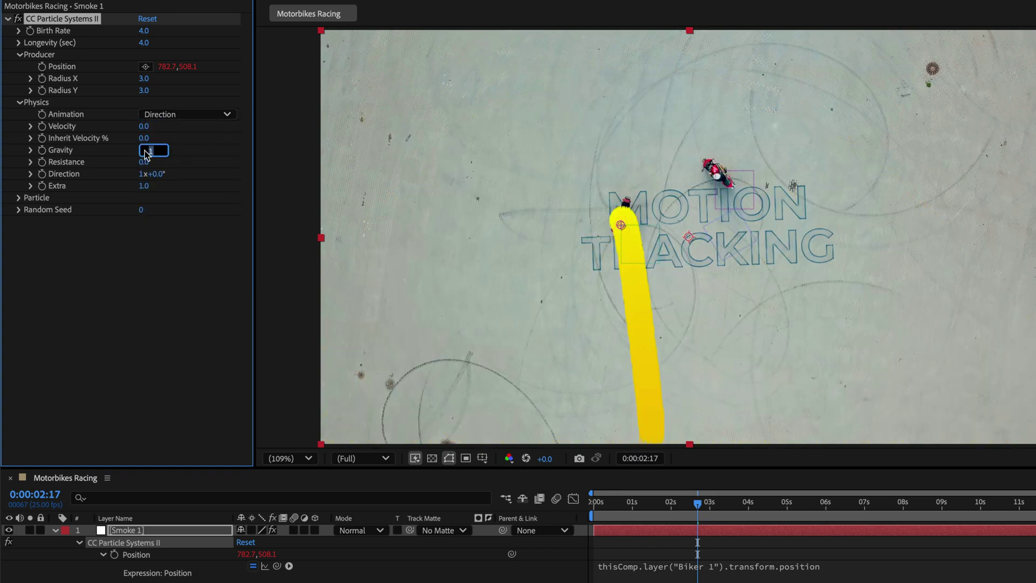
{"action": "type", "text": "0"}
{"action": "key", "text": "Return"}
{"action": "key", "text": "space"}
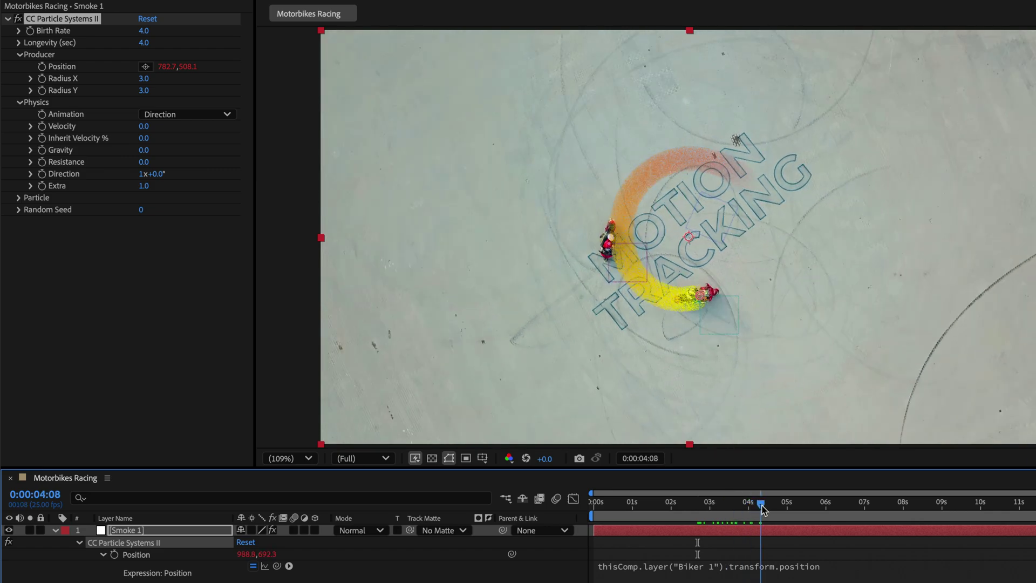
{"action": "left_click", "coordinate": [141, 138]}
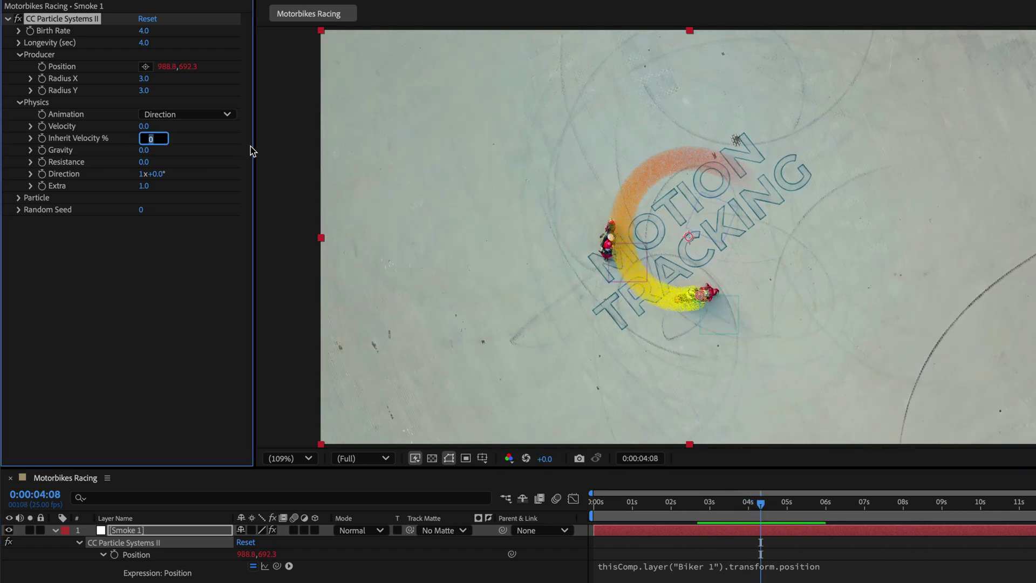
{"action": "type", "text": "-20"}
{"action": "key", "text": "Return"}
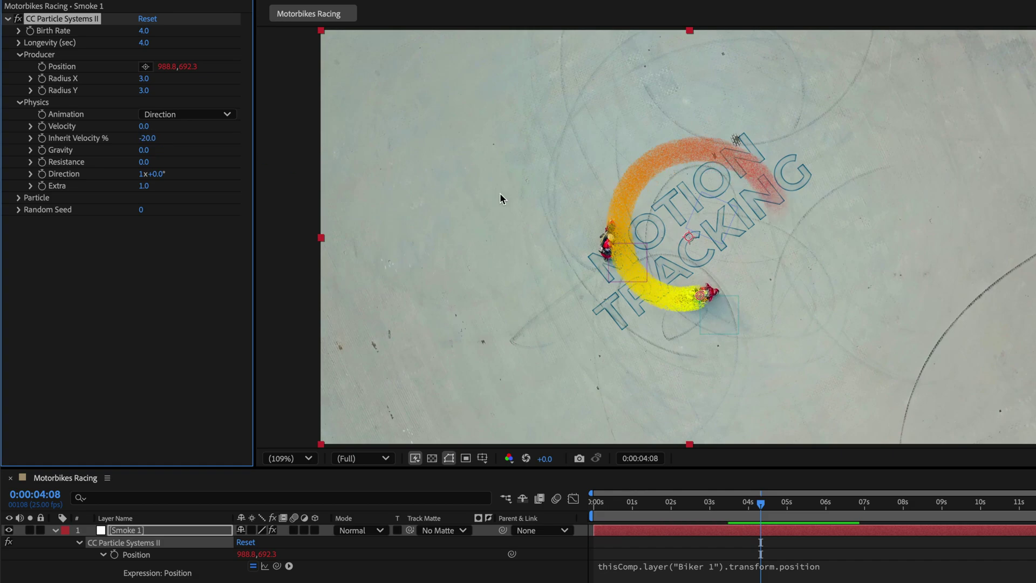
{"action": "left_click_drag", "start_coordinate": [759, 506], "coordinate": [745, 508]}
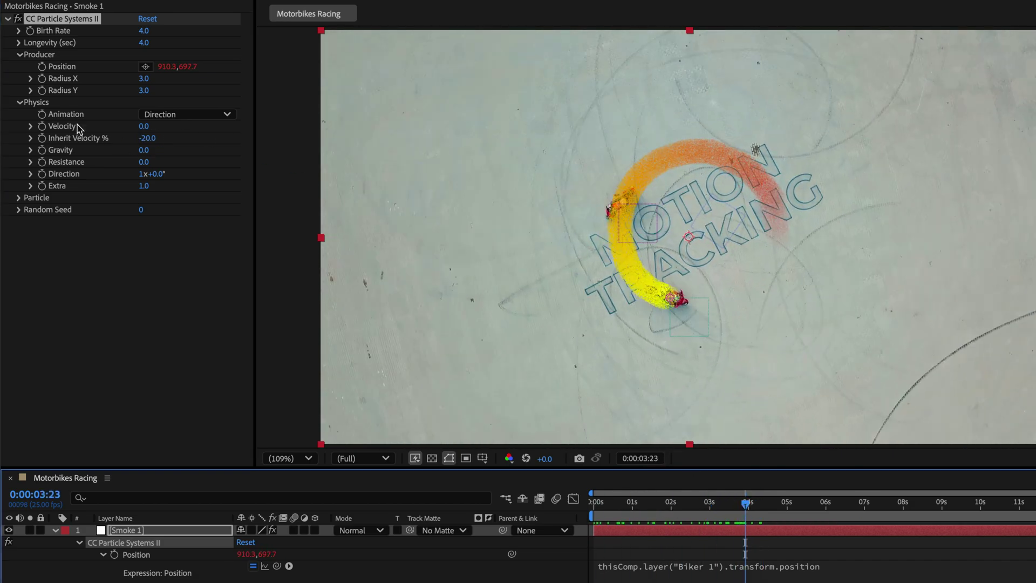
Make Smoke 1's particles Faded Spheres with Birth Size 0.10 and Death Size 0.50
{"action": "left_click", "coordinate": [16, 198]}
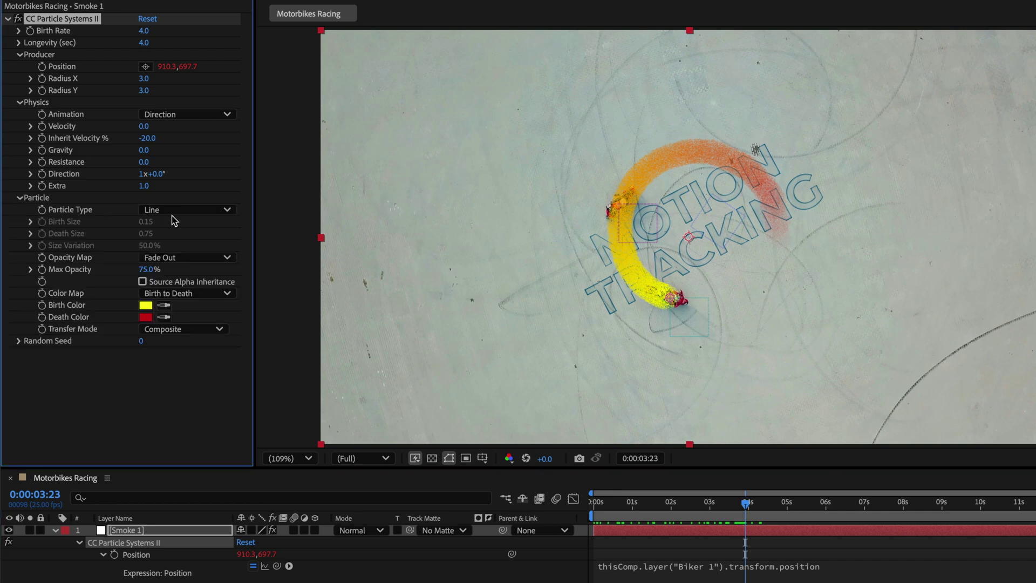
{"action": "left_click", "coordinate": [185, 211]}
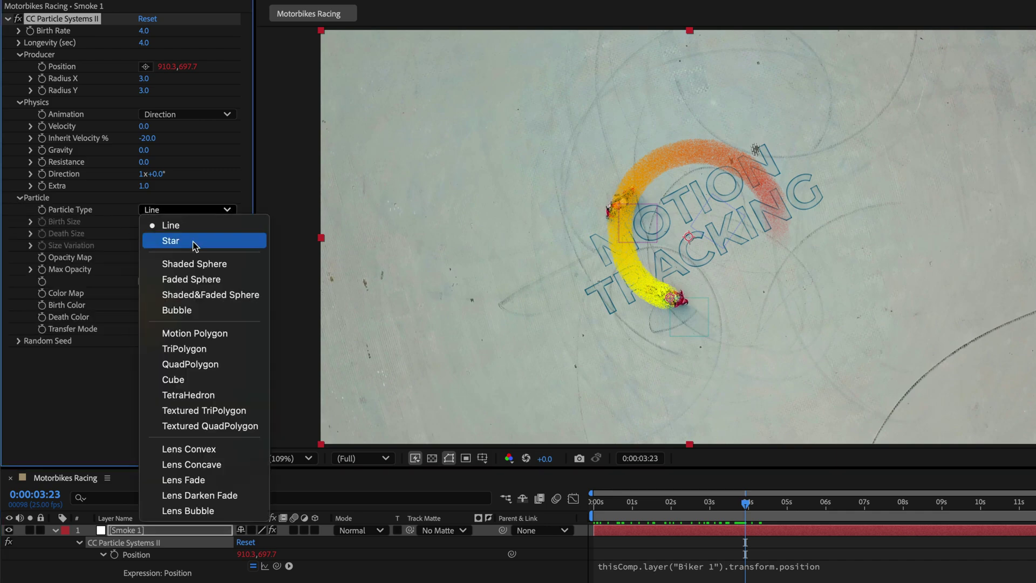
{"action": "left_click", "coordinate": [205, 296]}
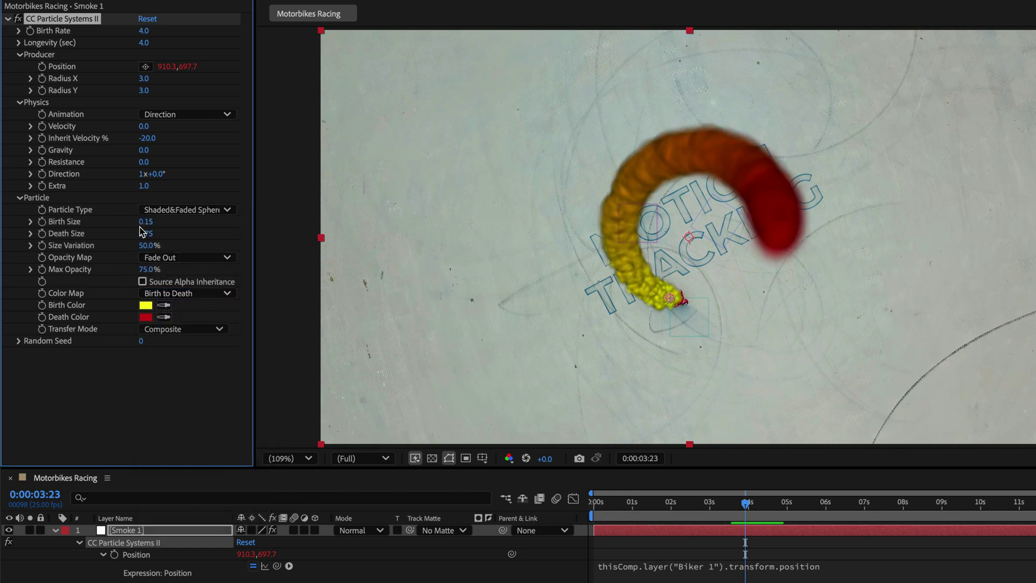
{"action": "left_click", "coordinate": [145, 222]}
{"action": "type", "text": "0."}
{"action": "left_click", "coordinate": [148, 236]}
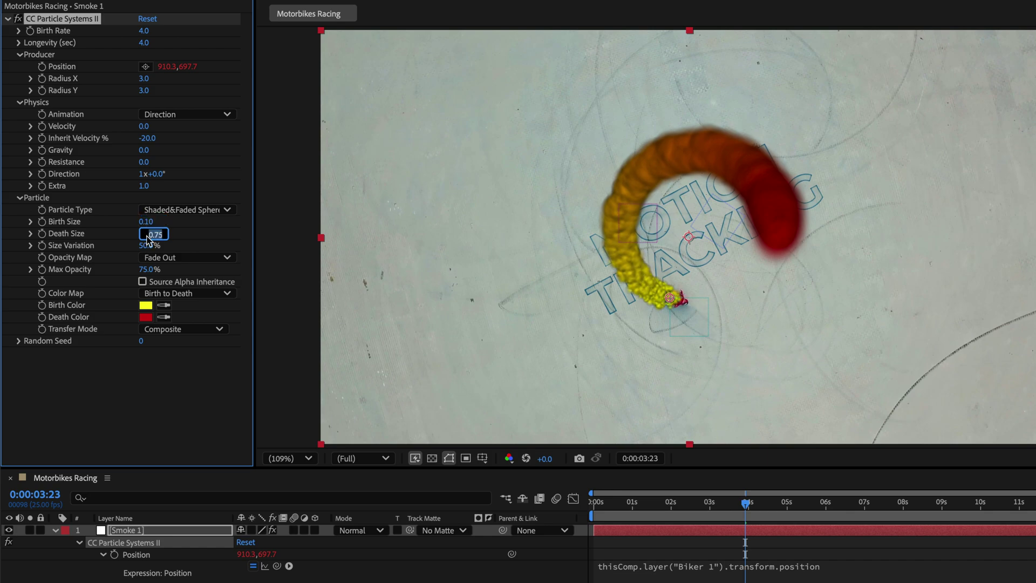
{"action": "type", "text": "0."}
{"action": "key", "text": "Return"}
{"action": "type", "text": "100"}
Set the Opacity Map to Fade In and Out with Max Opacity 15%
{"action": "left_click", "coordinate": [205, 260]}
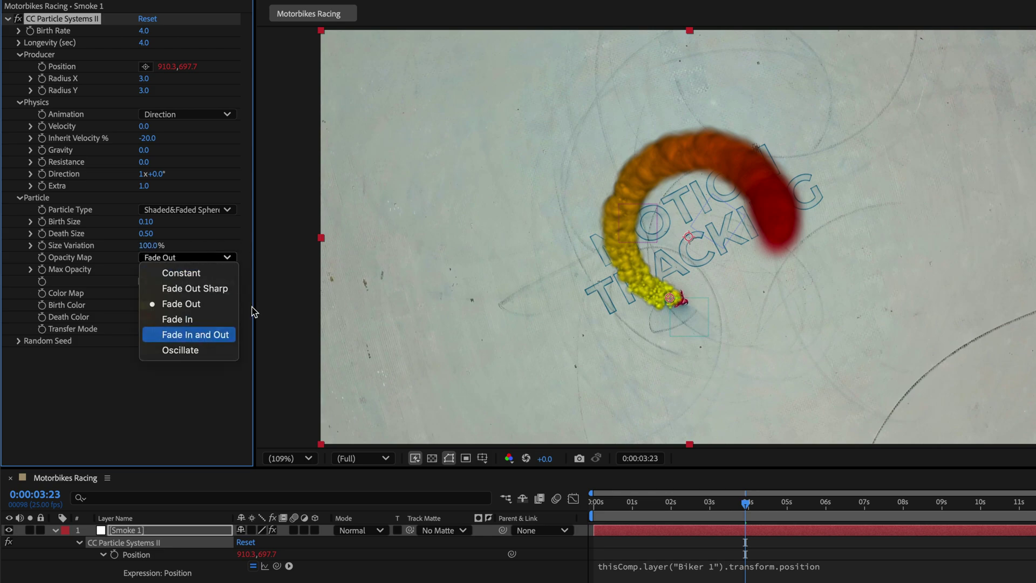
{"action": "key", "text": "Return"}
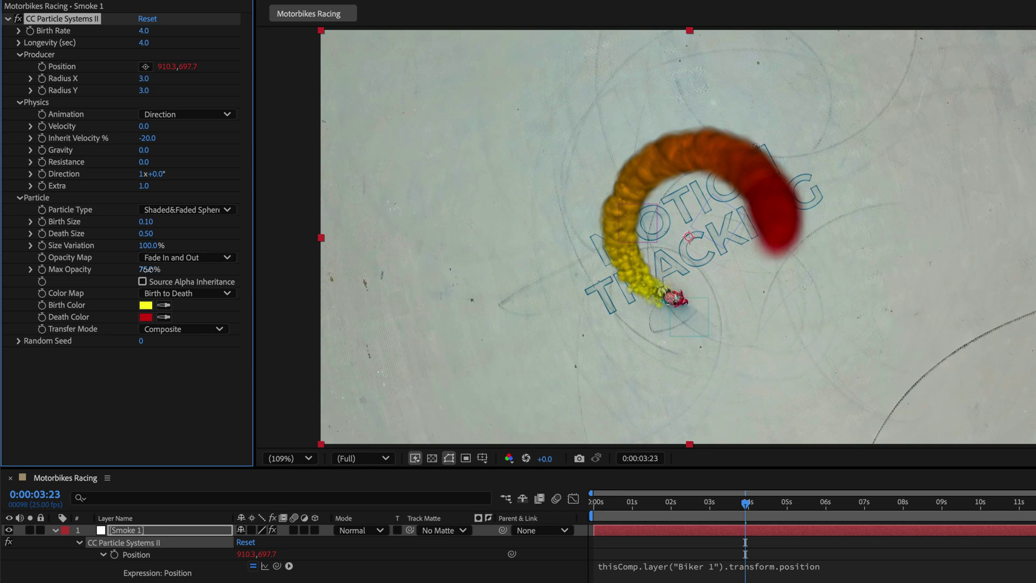
{"action": "left_click", "coordinate": [148, 269]}
{"action": "type", "text": "15"}
{"action": "key", "text": "Return"}
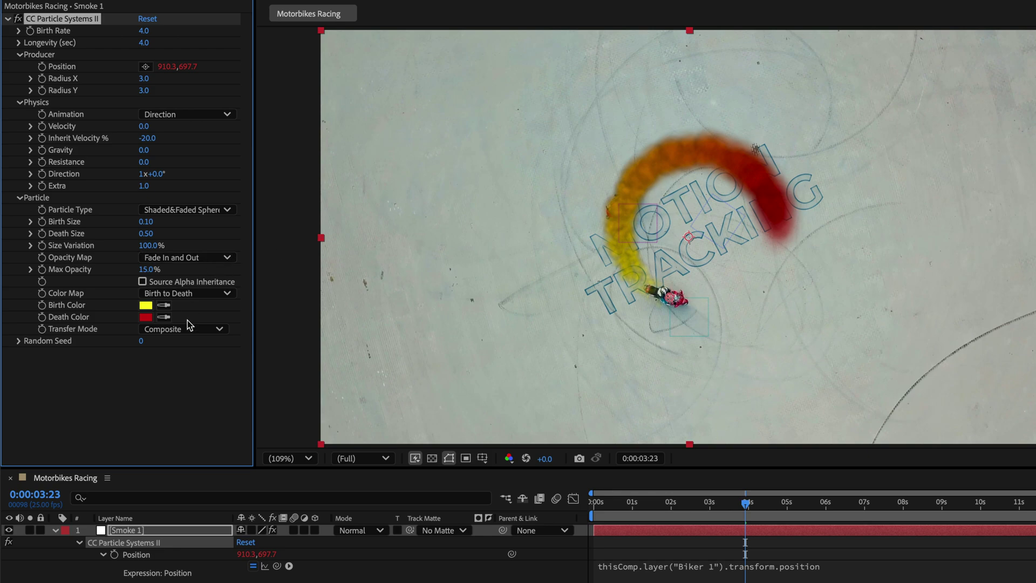
Set both the particle Transfer Mode and Smoke 1's layer blending mode to Screen
{"action": "left_click", "coordinate": [162, 329]}
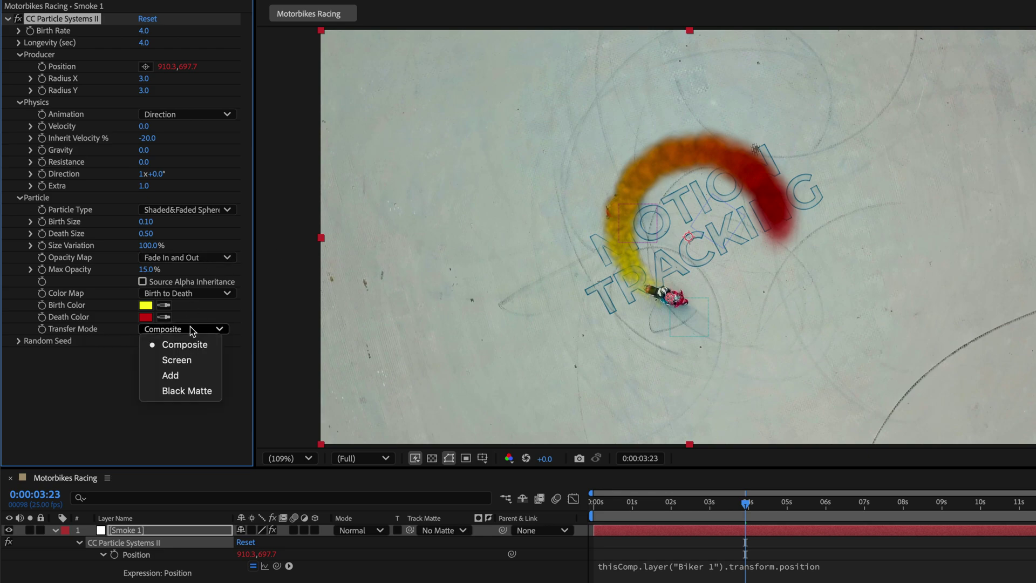
{"action": "left_click", "coordinate": [185, 360]}
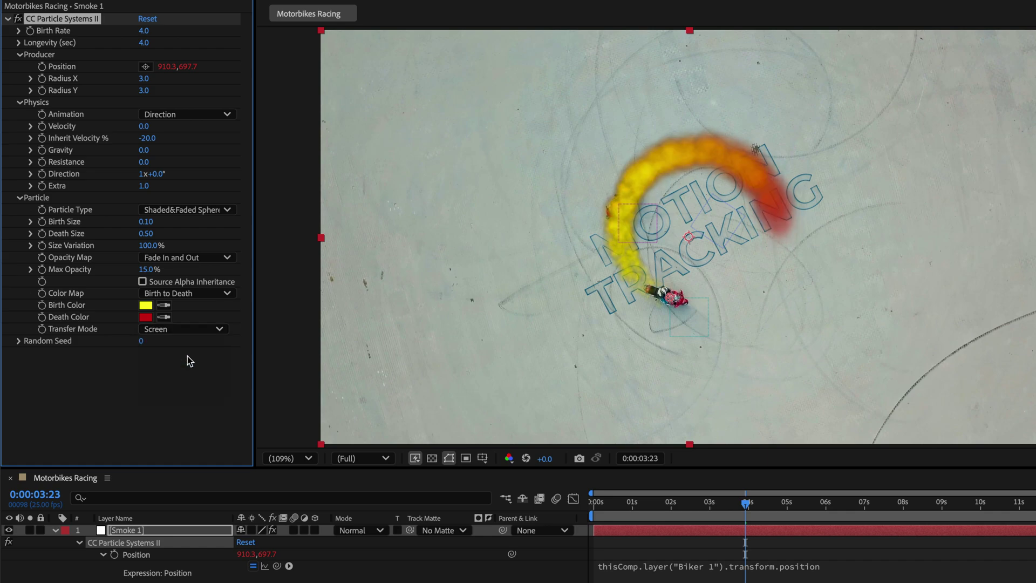
{"action": "left_click", "coordinate": [361, 535]}
{"action": "left_click", "coordinate": [396, 235]}
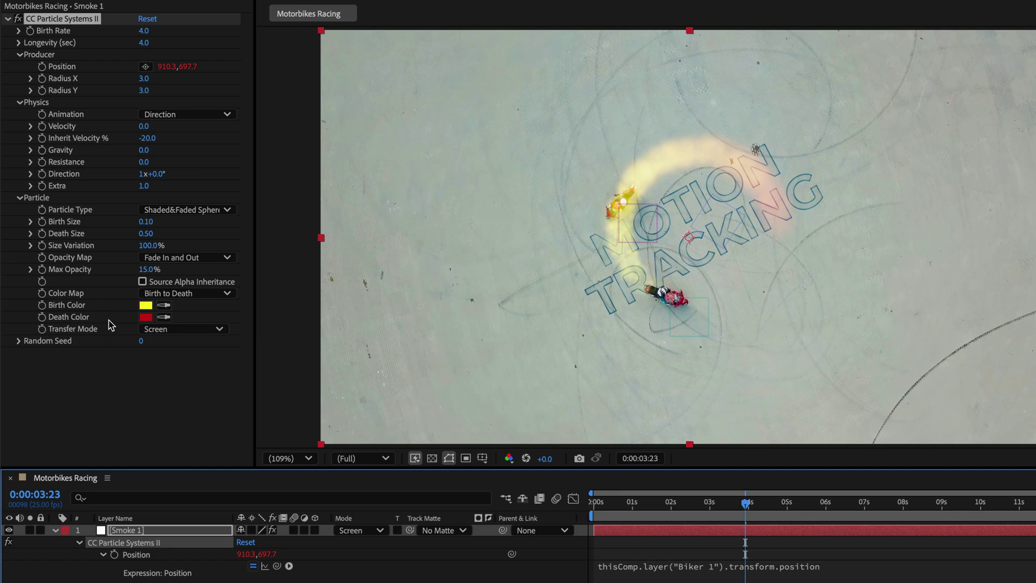
Make the particle Birth Color blue and match the Death Color to it
{"action": "left_click", "coordinate": [145, 306]}
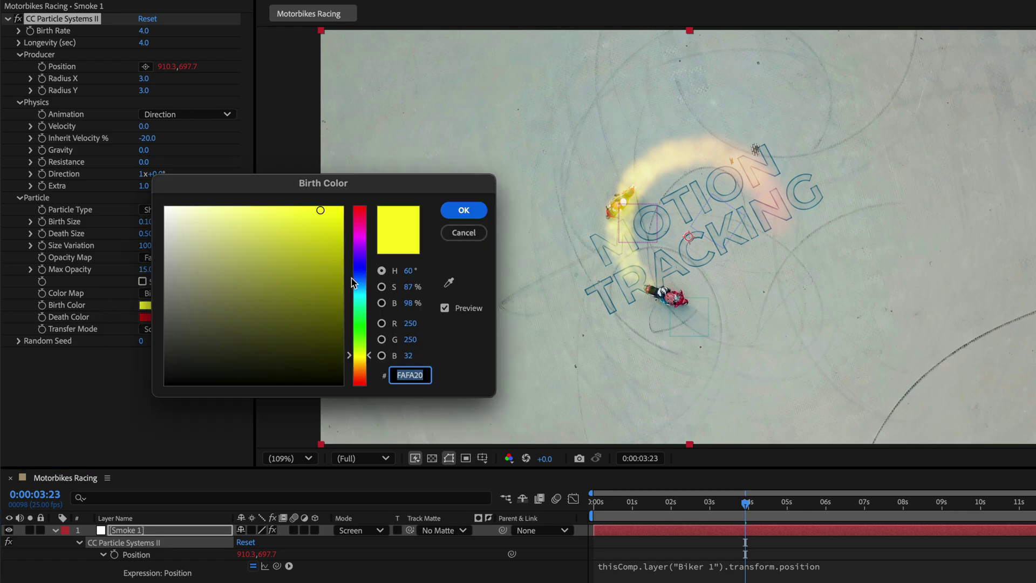
{"action": "left_click", "coordinate": [352, 282]}
{"action": "left_click_drag", "start_coordinate": [315, 267], "coordinate": [332, 220]}
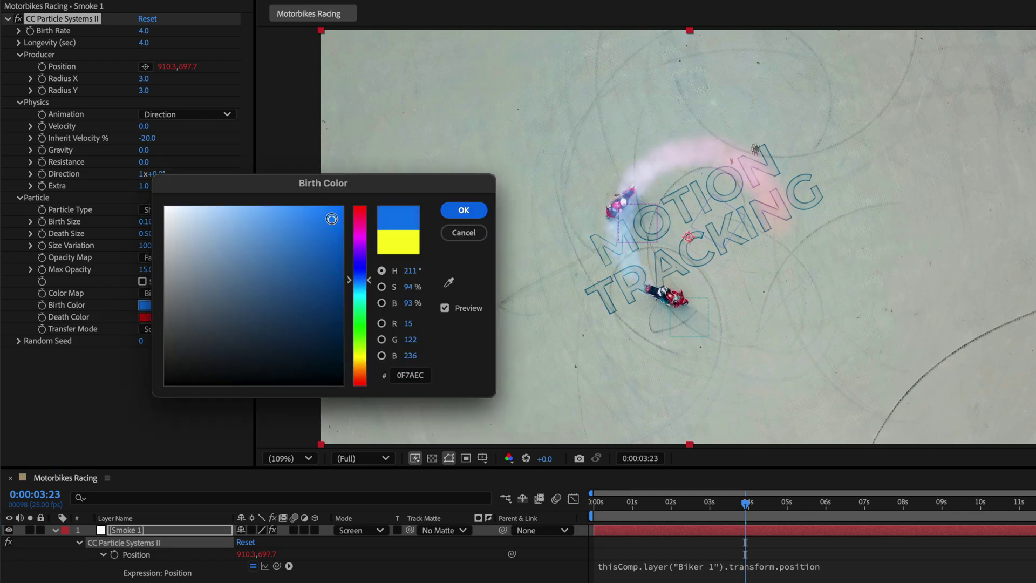
{"action": "left_click", "coordinate": [462, 212]}
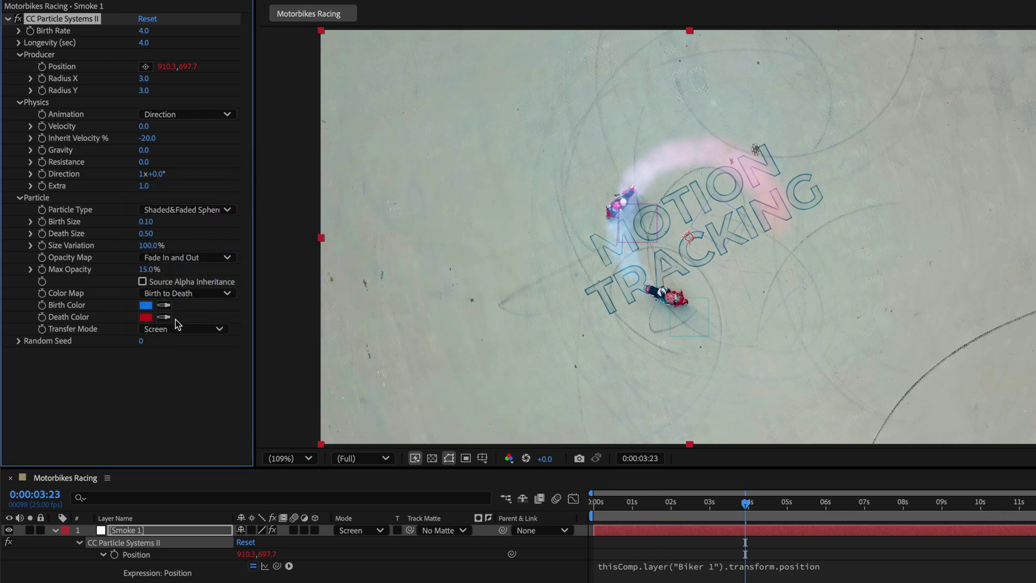
{"action": "left_click", "coordinate": [146, 305]}
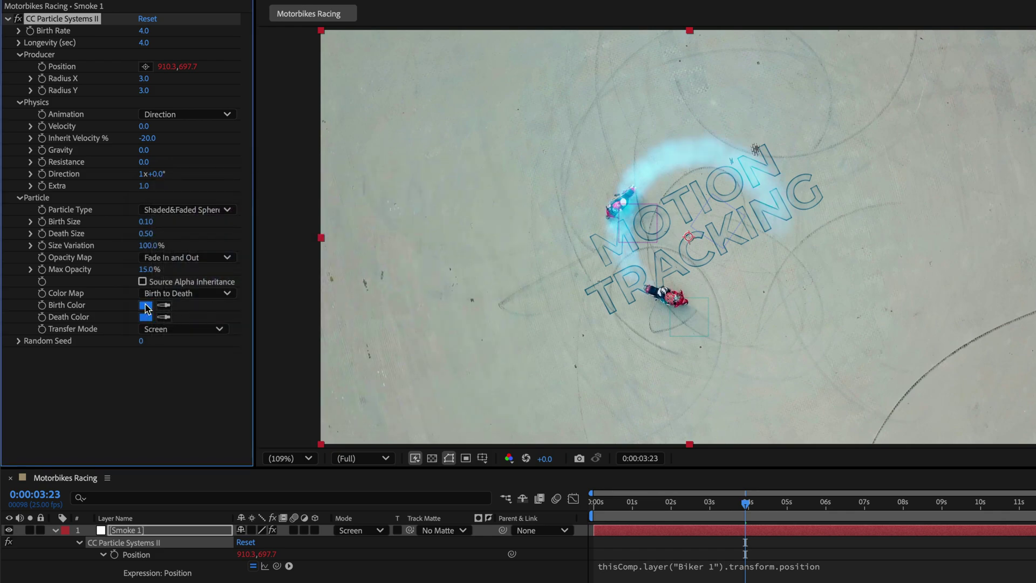
Preview from the start, then set the emitter Radius X to 1
{"action": "left_click", "coordinate": [621, 514]}
{"action": "key", "text": "space"}
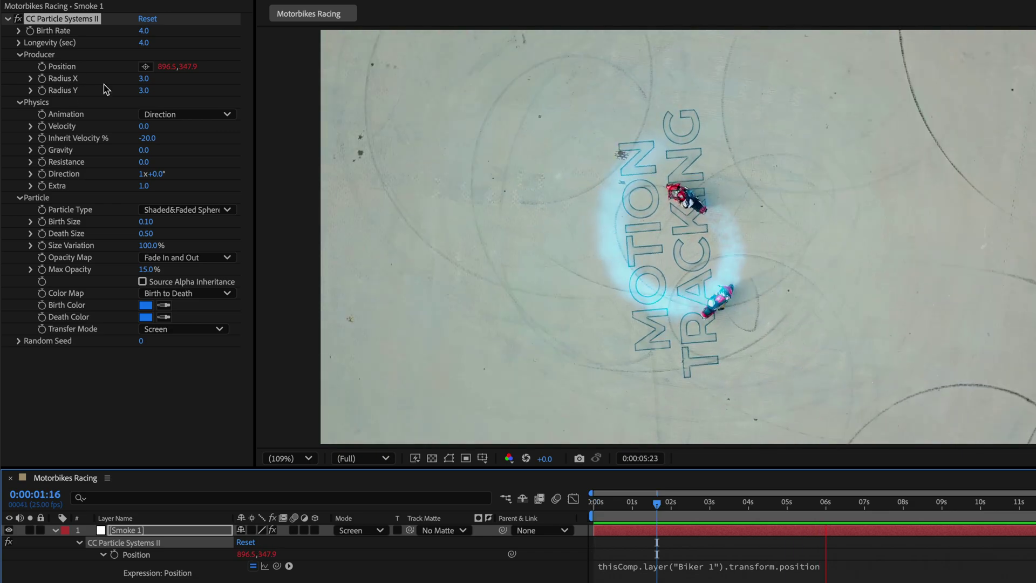
{"action": "left_click", "coordinate": [144, 79]}
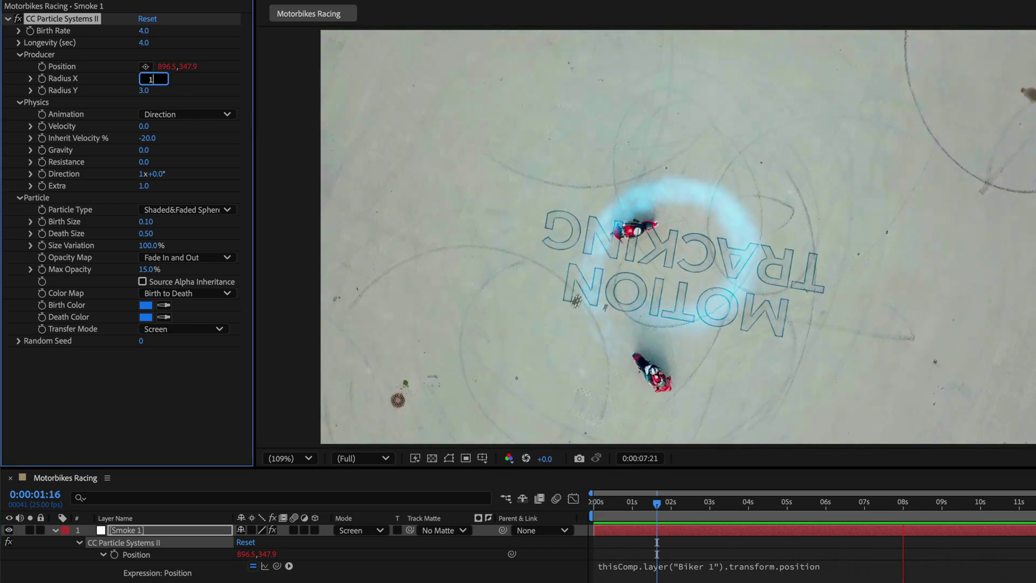
{"action": "type", "text": "1"}
{"action": "key", "text": "Return"}
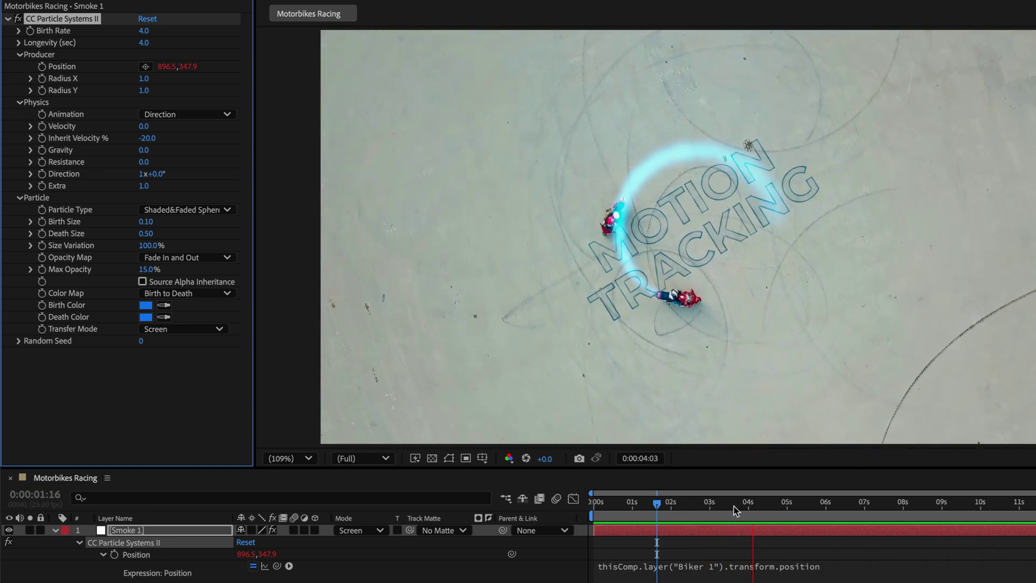
Stop playback, collapse Smoke 1, duplicate it, and start renaming the copy
{"action": "key", "text": "space"}
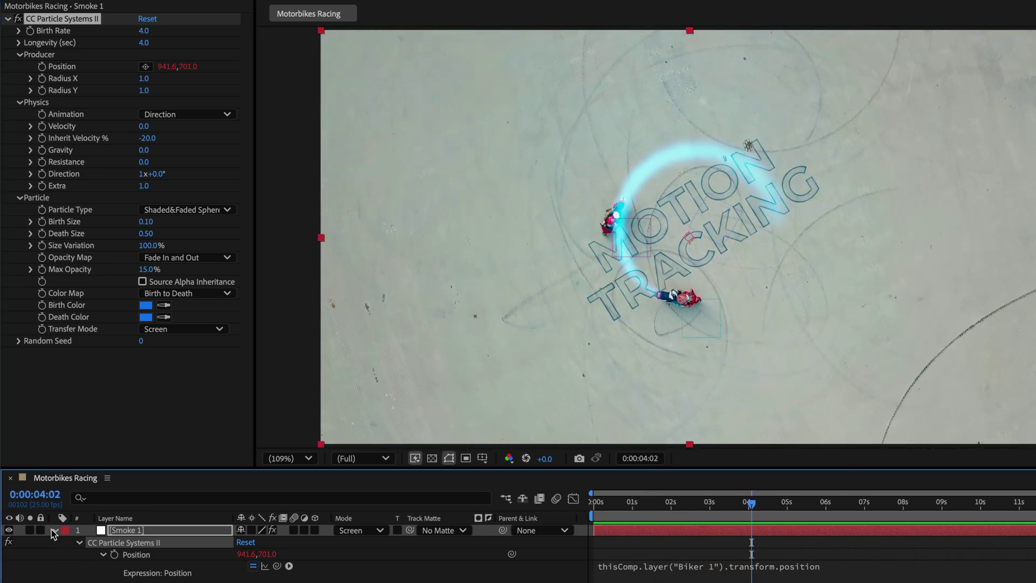
{"action": "left_click", "coordinate": [53, 531]}
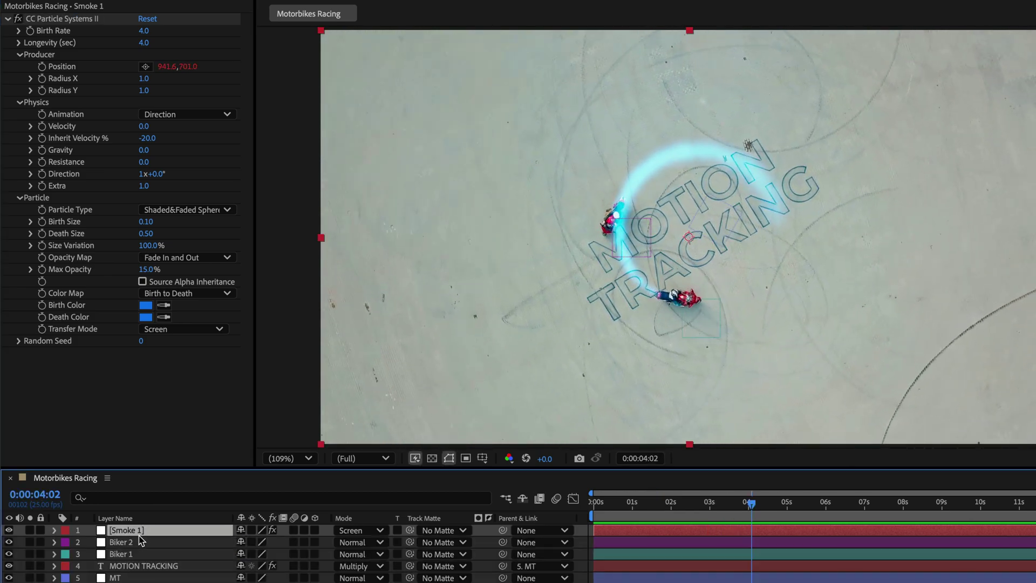
{"action": "key", "text": "ctrl+d"}
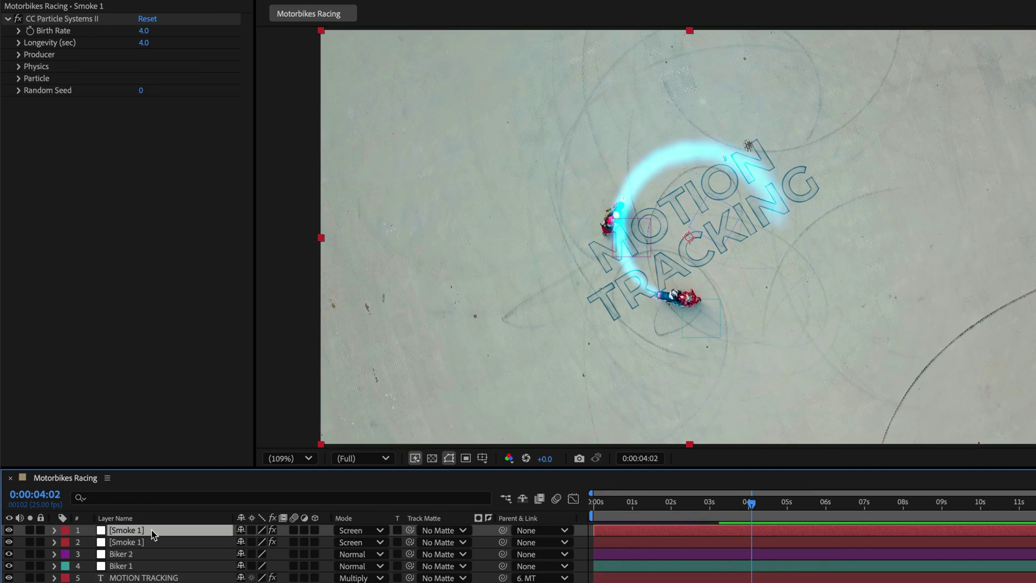
{"action": "key", "text": "Return"}
{"action": "left_click", "coordinate": [155, 531]}
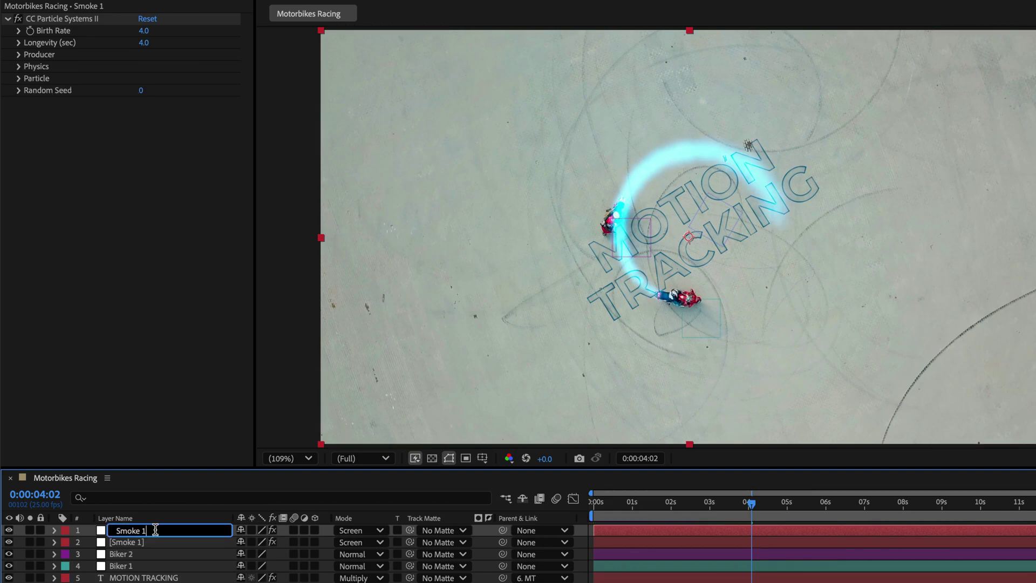
{"action": "type", "text": "2"}
Name the copy Smoke 2 and pick-whip its emitter Position to Biker 2's Position
{"action": "key", "text": "Return"}
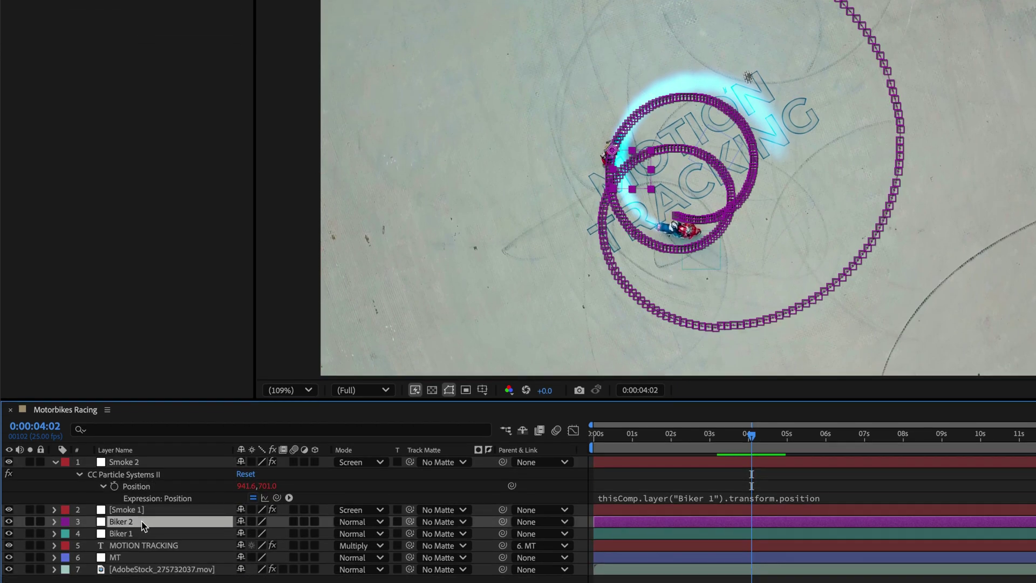
{"action": "key", "text": "p"}
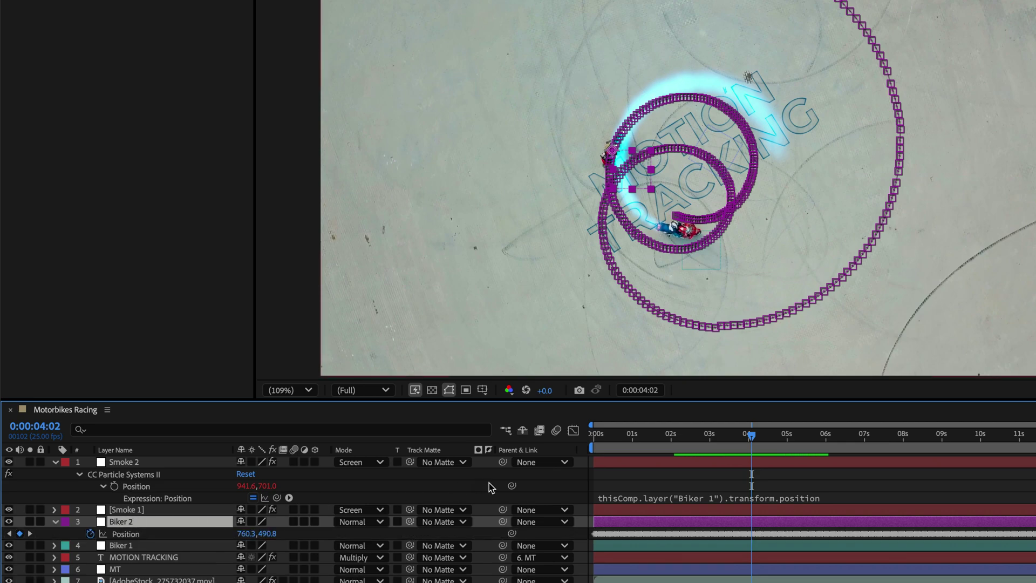
{"action": "left_click_drag", "start_coordinate": [512, 489], "coordinate": [125, 533]}
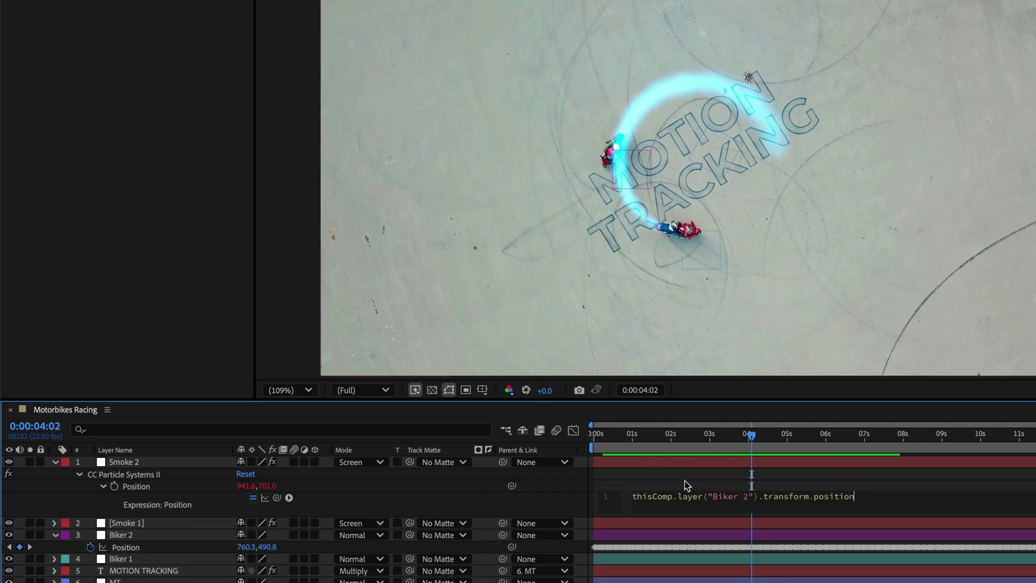
{"action": "left_click", "coordinate": [684, 485]}
{"action": "left_click_drag", "start_coordinate": [752, 434], "coordinate": [812, 440]}
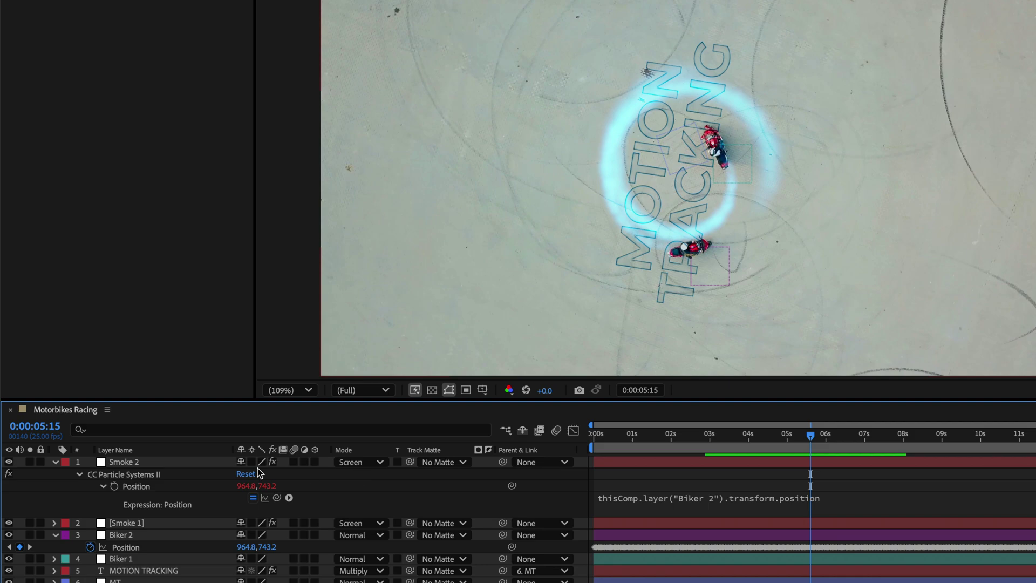
Give Smoke 2's particles crimson birth and death colours, then return to the first frame
{"action": "left_click", "coordinate": [130, 464]}
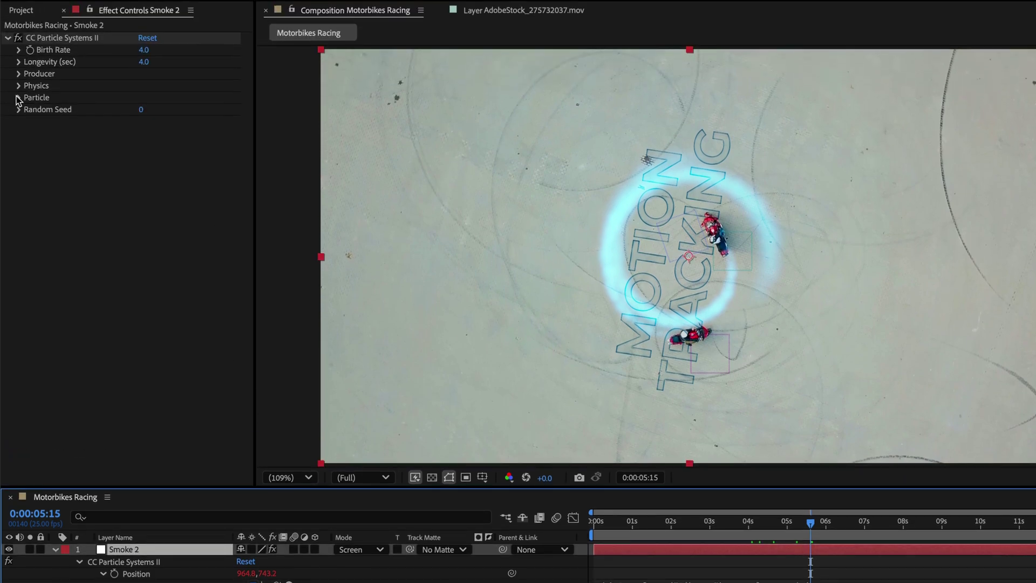
{"action": "left_click", "coordinate": [19, 97]}
{"action": "left_click", "coordinate": [147, 206]}
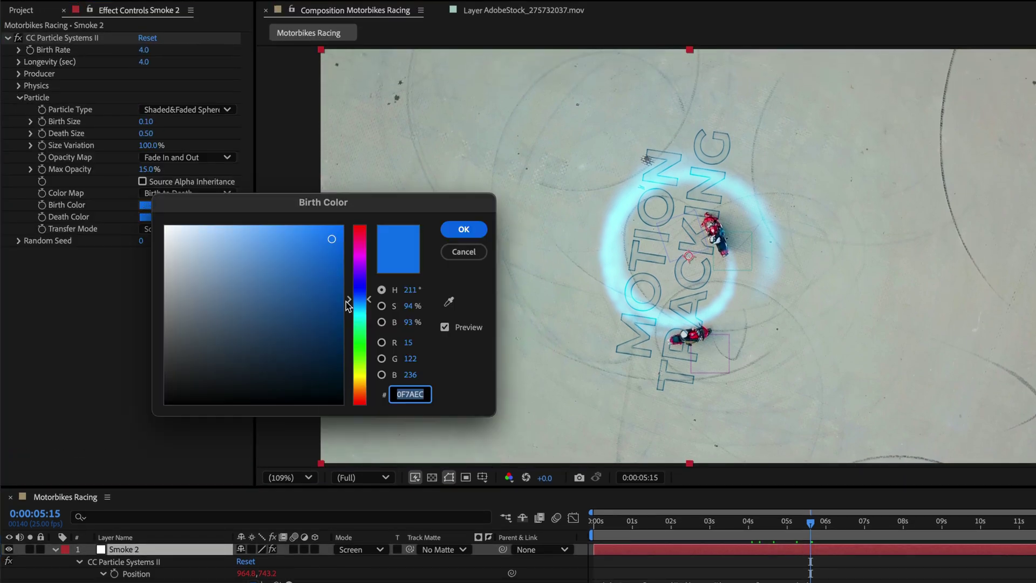
{"action": "left_click_drag", "start_coordinate": [358, 299], "coordinate": [363, 262]}
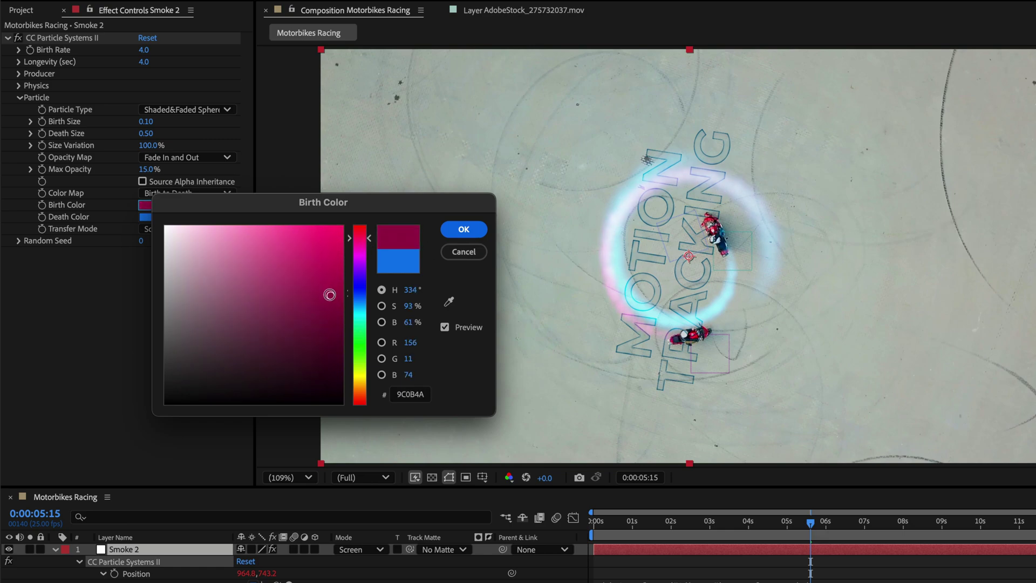
{"action": "left_click", "coordinate": [464, 230]}
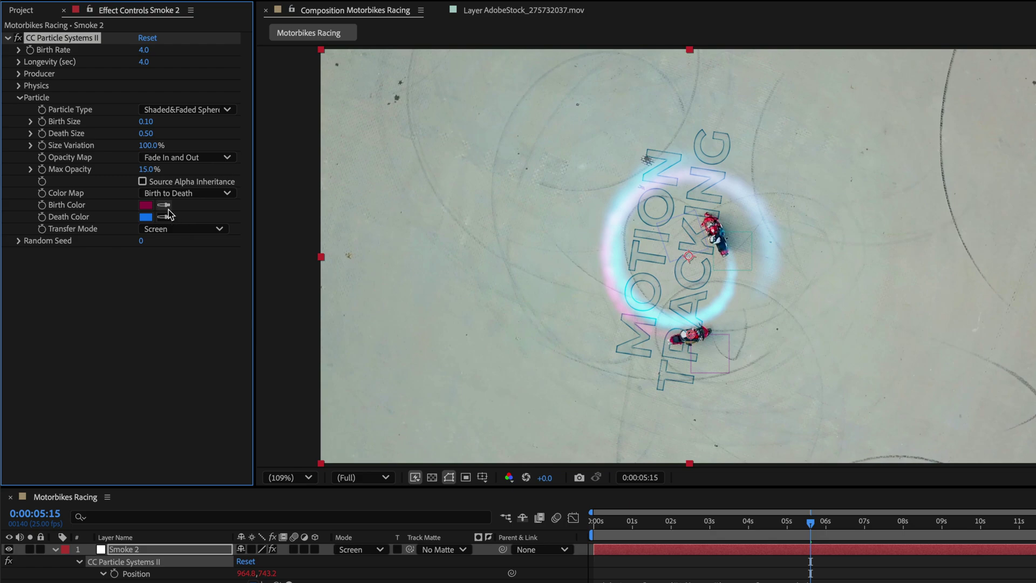
{"action": "left_click", "coordinate": [148, 203]}
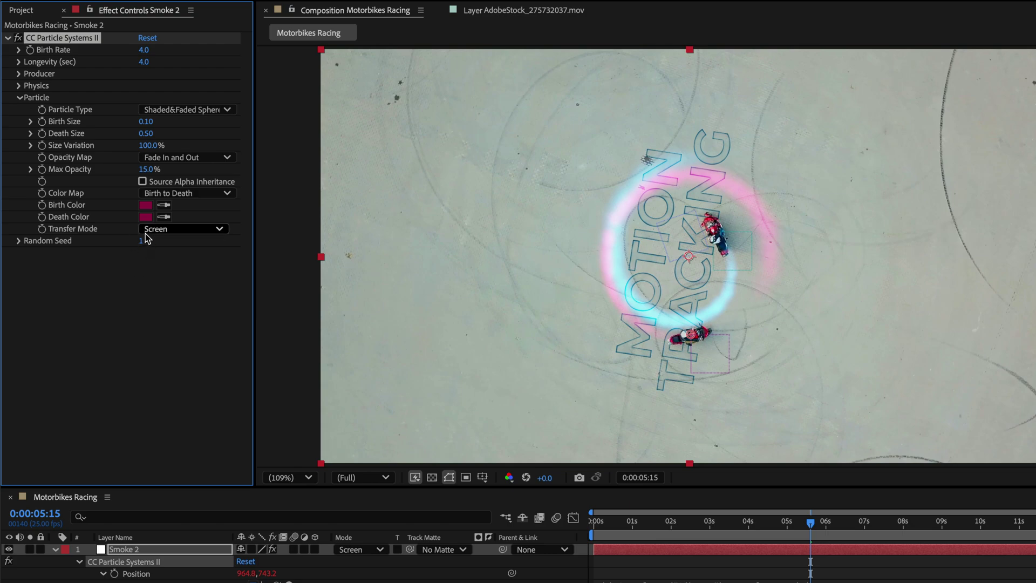
{"action": "left_click_drag", "start_coordinate": [809, 527], "coordinate": [522, 542]}
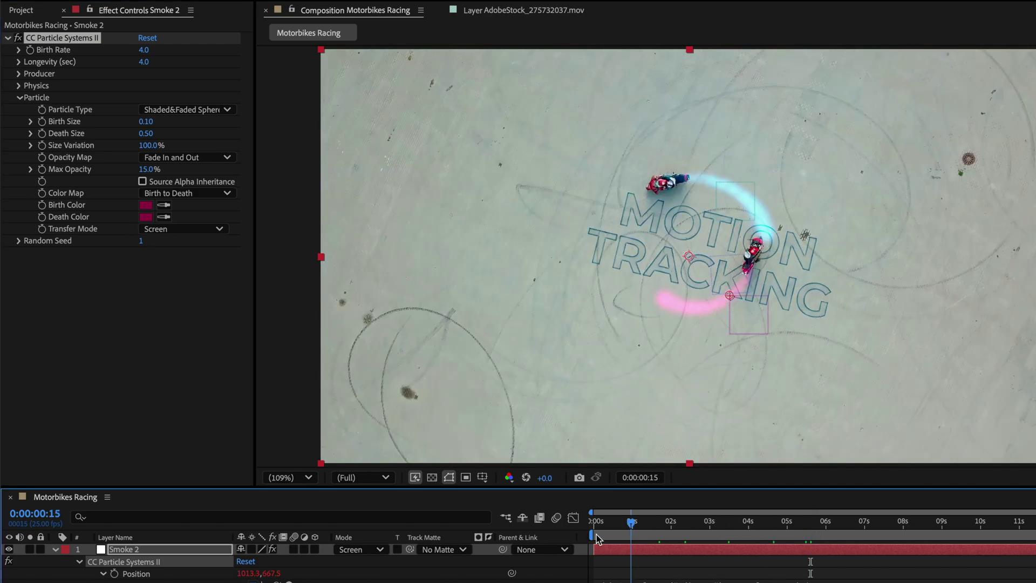
Play the composition preview to check the blue and pink trails around the title
{"action": "key", "text": "space"}
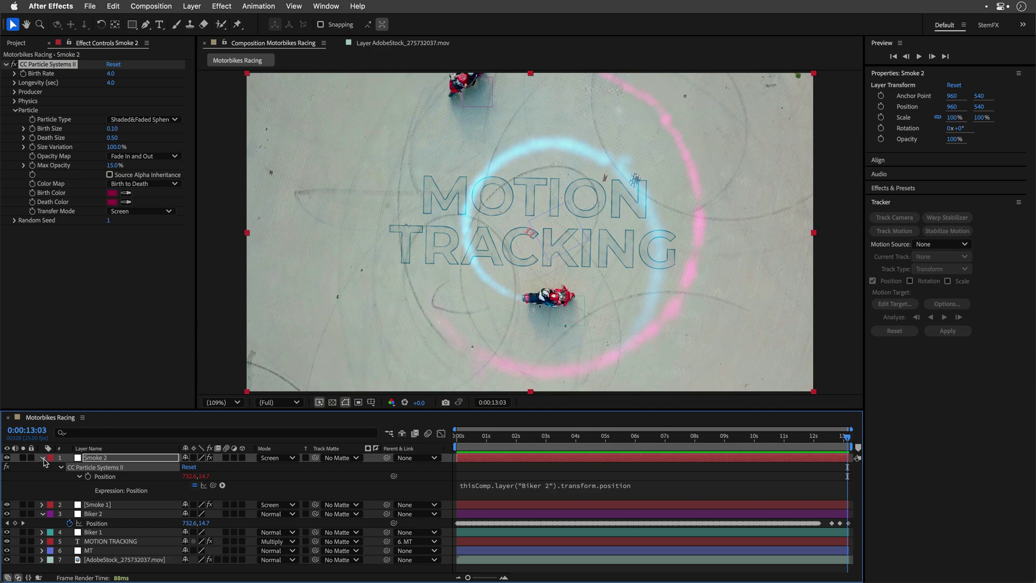
Duplicate the motorbike footage layer and move the copy to the top of the stack
{"action": "left_click", "coordinate": [43, 458]}
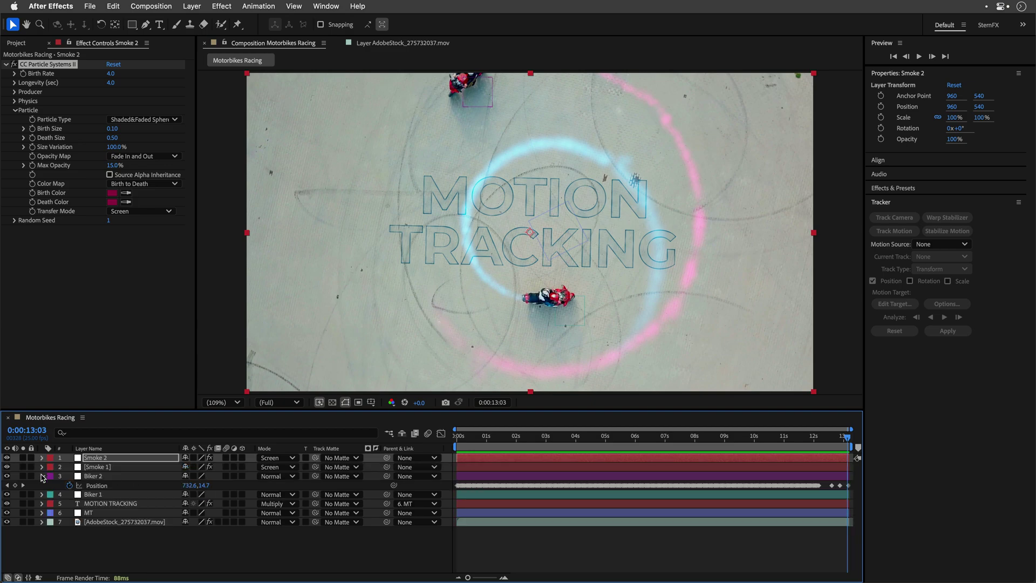
{"action": "left_click", "coordinate": [43, 476]}
{"action": "left_click", "coordinate": [94, 513]}
{"action": "key", "text": "ctrl+d"}
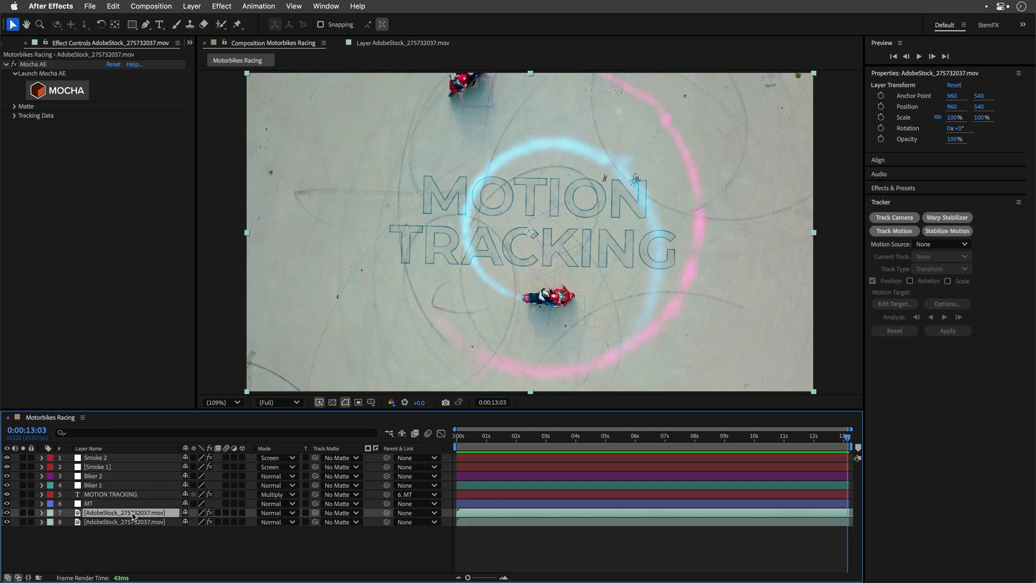
{"action": "mouse_move", "coordinate": [149, 520]}
{"action": "left_mouse_down"}
{"action": "mouse_move", "coordinate": [140, 458]}
{"action": "mouse_move", "coordinate": [169, 464]}
{"action": "left_mouse_up"}
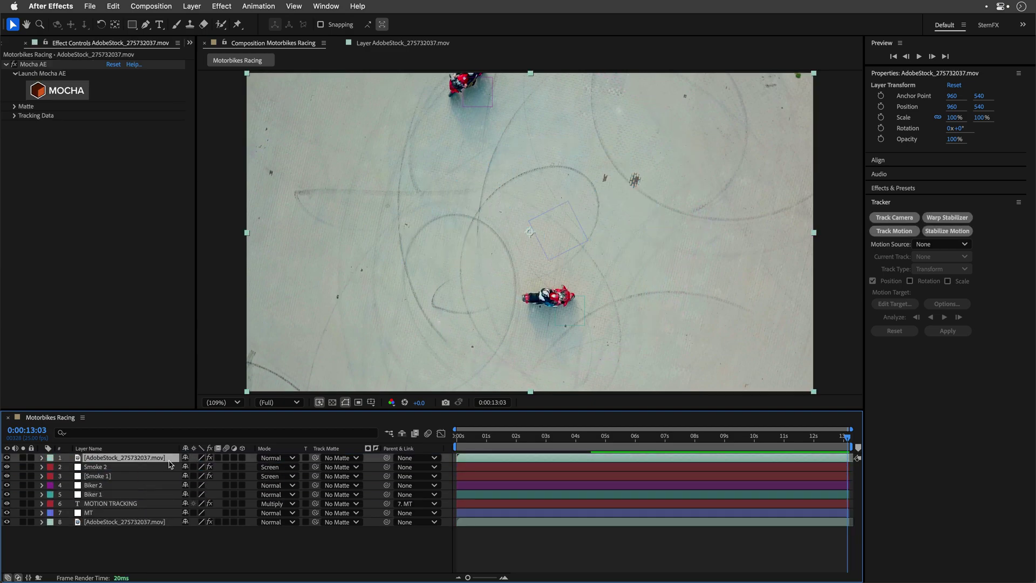
Delete the Mocha AE effect and the Motion Trackers group from the footage copy
{"action": "left_click", "coordinate": [41, 64]}
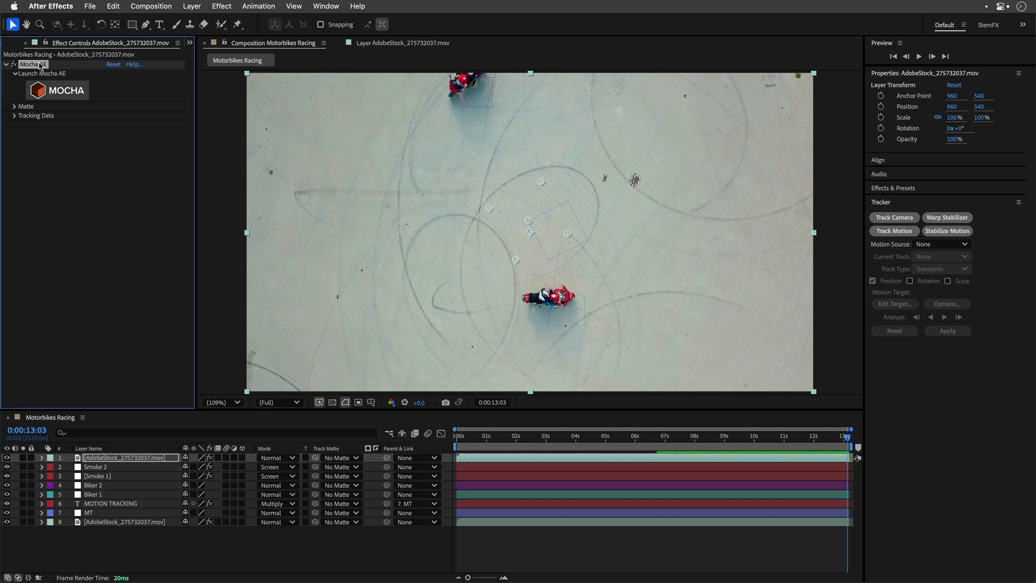
{"action": "key", "text": "Delete"}
{"action": "left_click", "coordinate": [42, 459]}
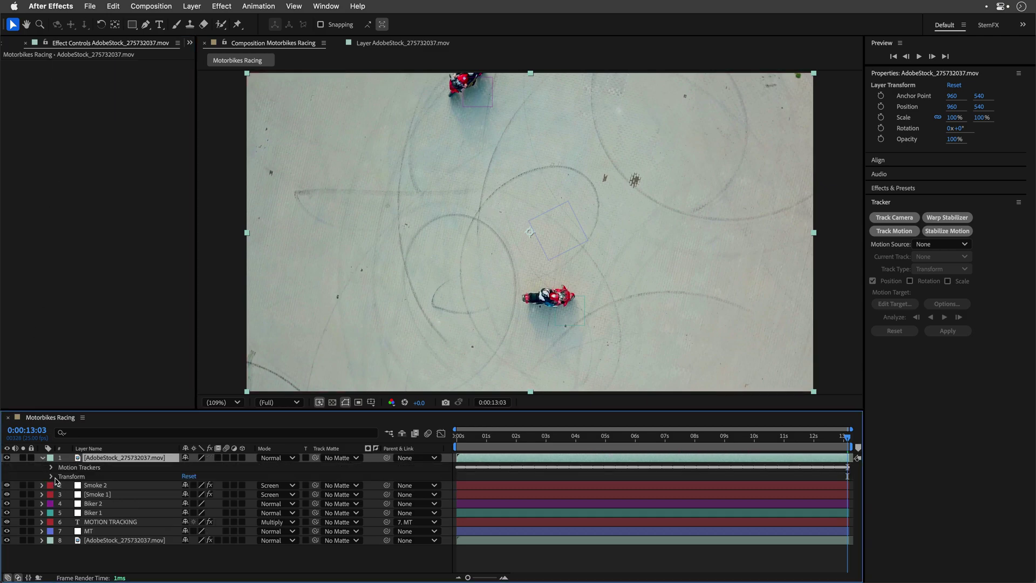
{"action": "left_click", "coordinate": [51, 468]}
{"action": "left_click", "coordinate": [85, 479]}
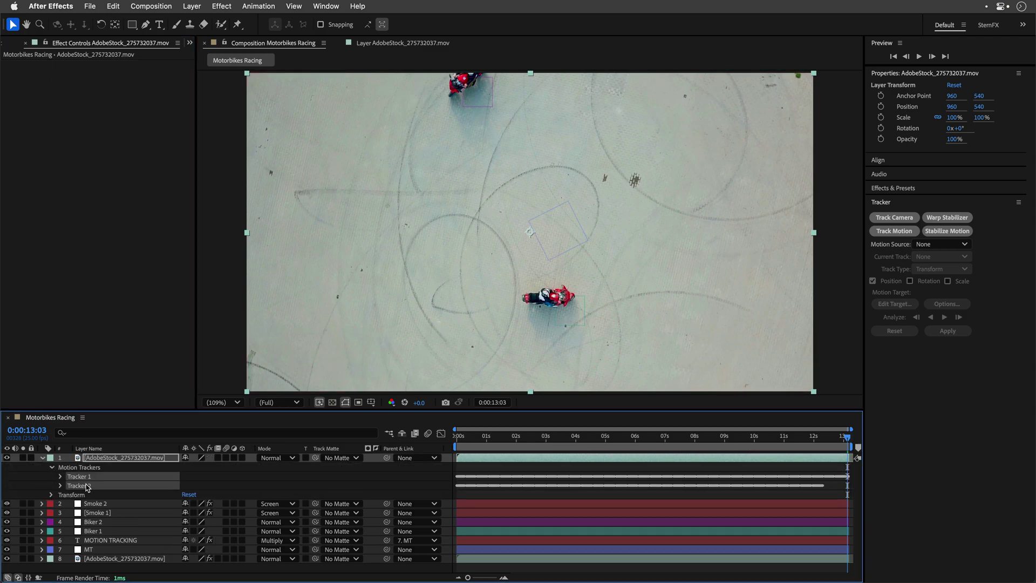
{"action": "key", "text": "Delete"}
{"action": "left_click", "coordinate": [43, 459]}
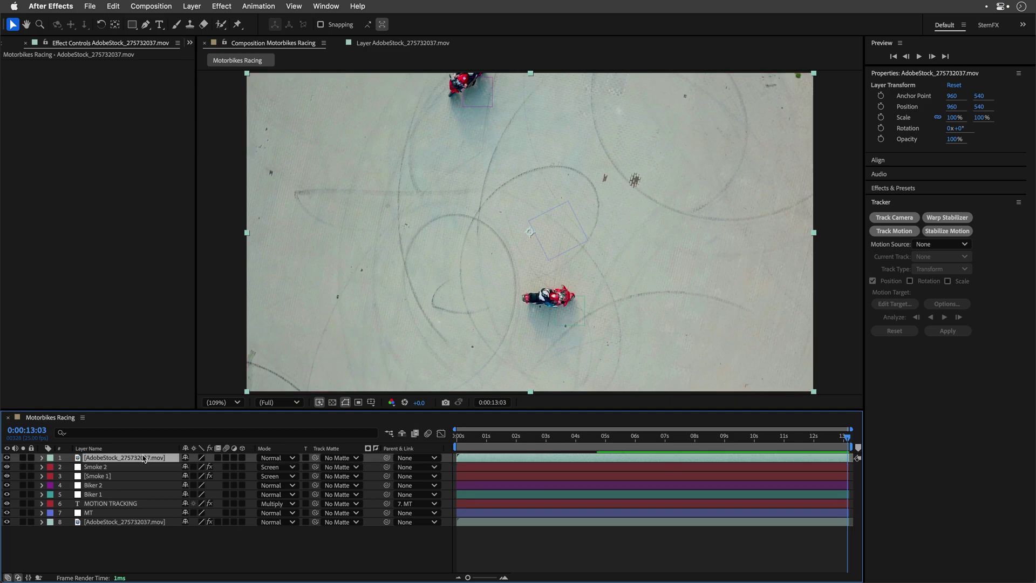
Apply the Color Range keying effect to the top footage copy
{"action": "left_click", "coordinate": [223, 7]}
{"action": "mouse_move", "coordinate": [224, 212]}
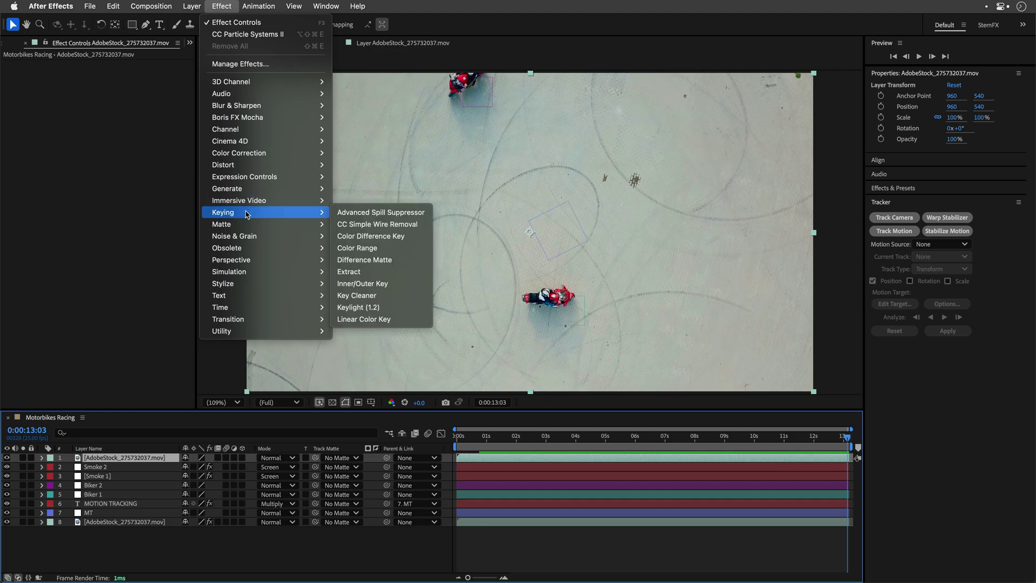
{"action": "left_click", "coordinate": [357, 252]}
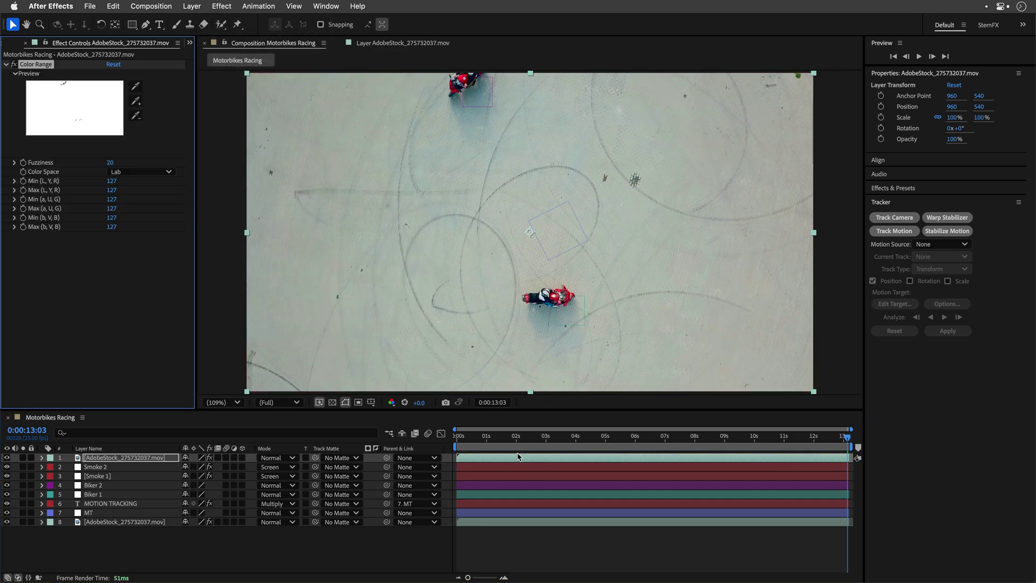
{"action": "left_click_drag", "start_coordinate": [541, 437], "coordinate": [438, 439]}
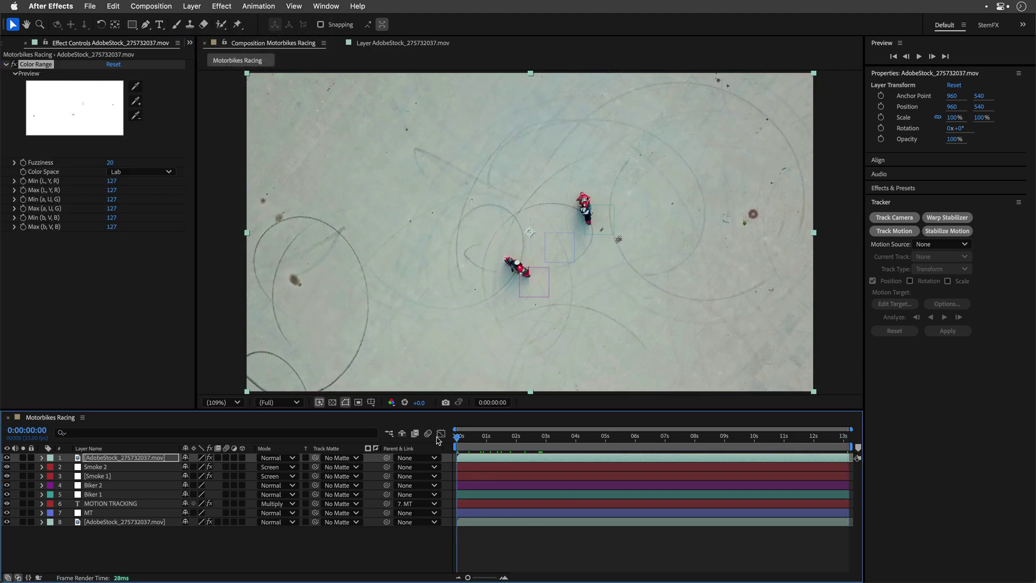
Sample the grey ground and add further ground shades to the key, checking later frames
{"action": "left_click", "coordinate": [137, 87]}
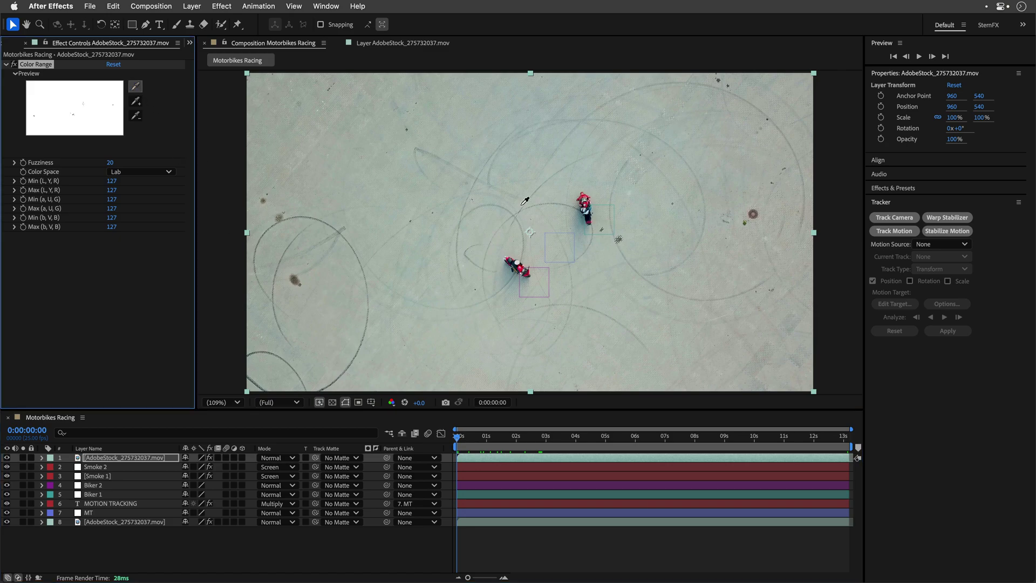
{"action": "left_click", "coordinate": [550, 215]}
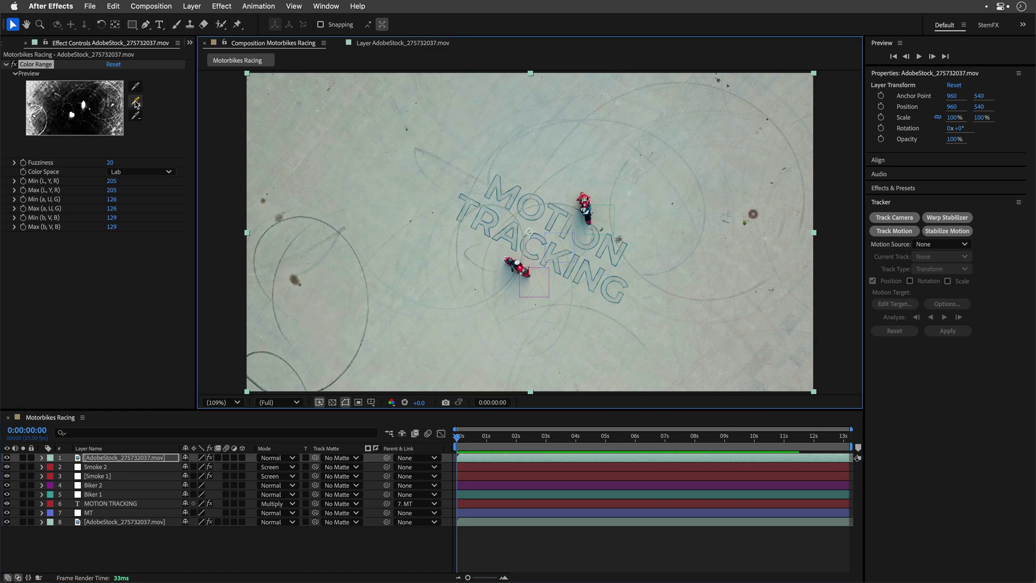
{"action": "left_click", "coordinate": [136, 102]}
{"action": "left_click", "coordinate": [100, 88]}
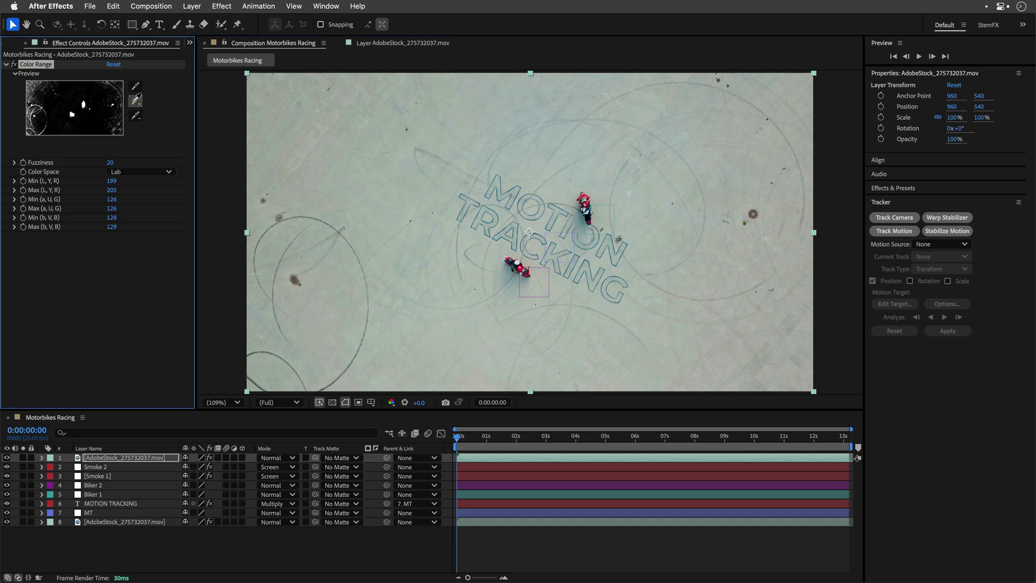
{"action": "left_click", "coordinate": [111, 95]}
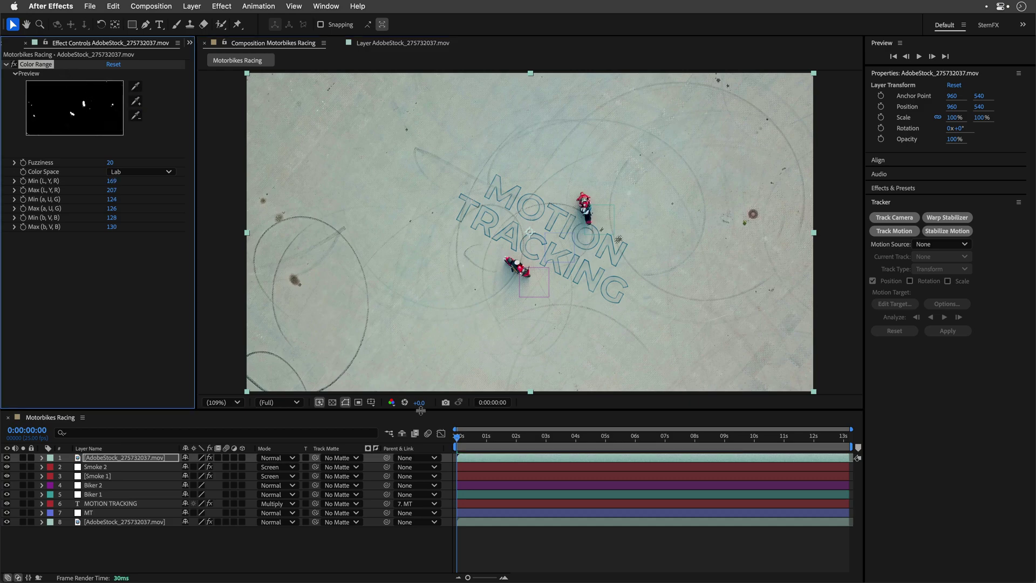
{"action": "left_click_drag", "start_coordinate": [456, 443], "coordinate": [537, 439]}
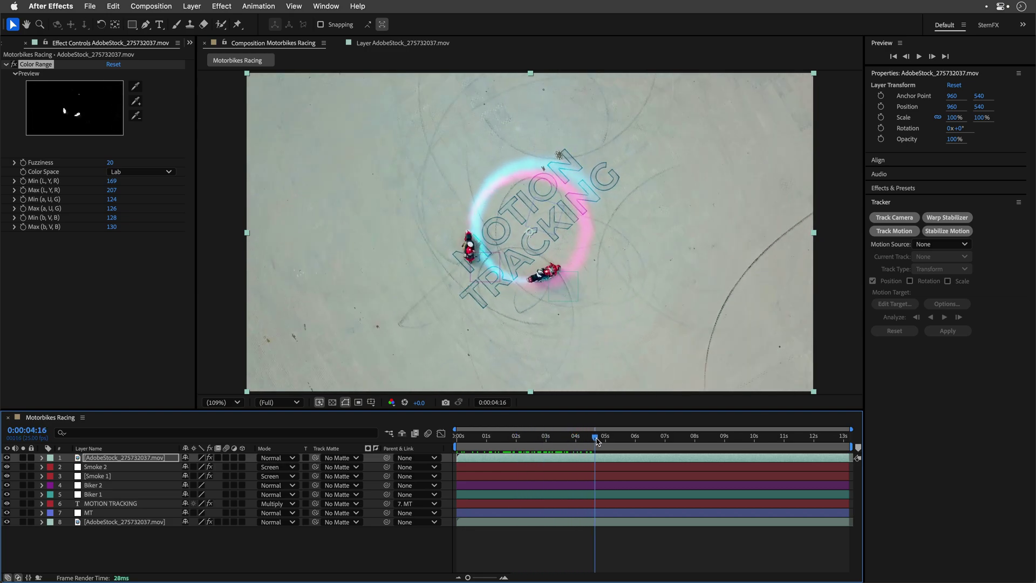
{"action": "mouse_move", "coordinate": [537, 440]}
{"action": "left_mouse_down"}
{"action": "mouse_move", "coordinate": [861, 428]}
{"action": "mouse_move", "coordinate": [378, 435]}
{"action": "left_mouse_up"}
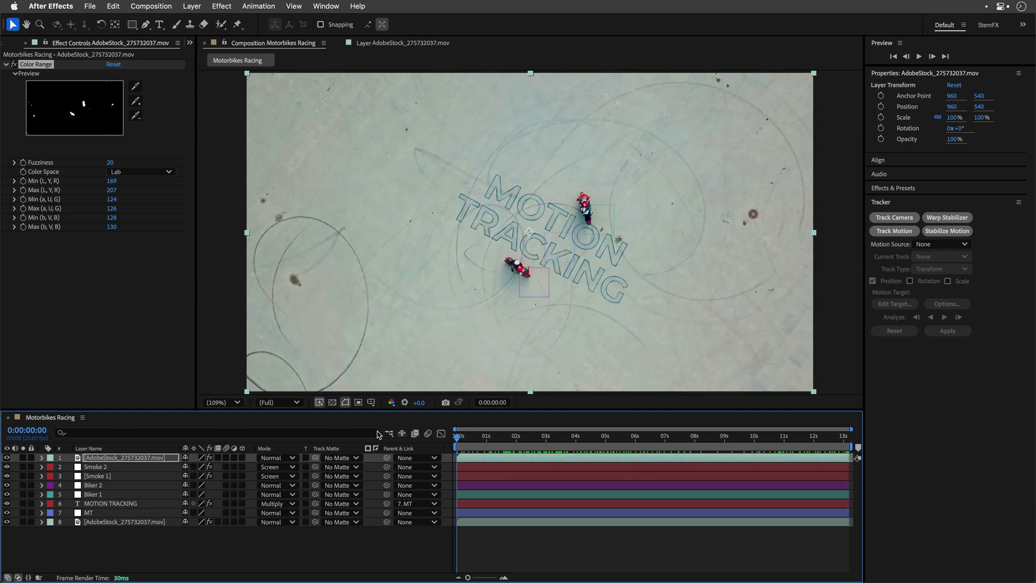
Create Adjustment Layer 1 on top of the stack with a default Transform effect
{"action": "left_click", "coordinate": [116, 543]}
{"action": "left_click", "coordinate": [191, 5]}
{"action": "mouse_move", "coordinate": [191, 22]}
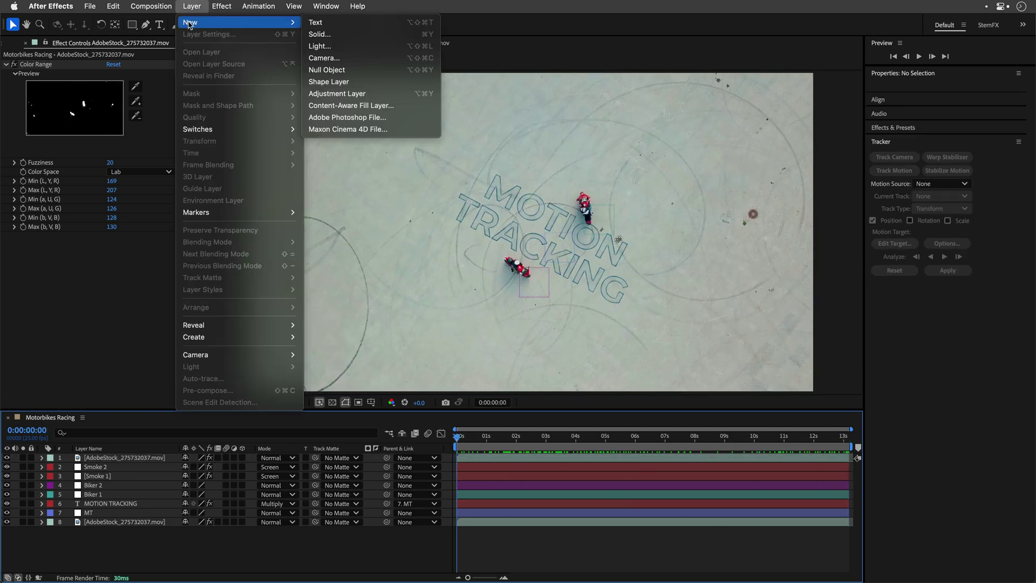
{"action": "left_click", "coordinate": [356, 93]}
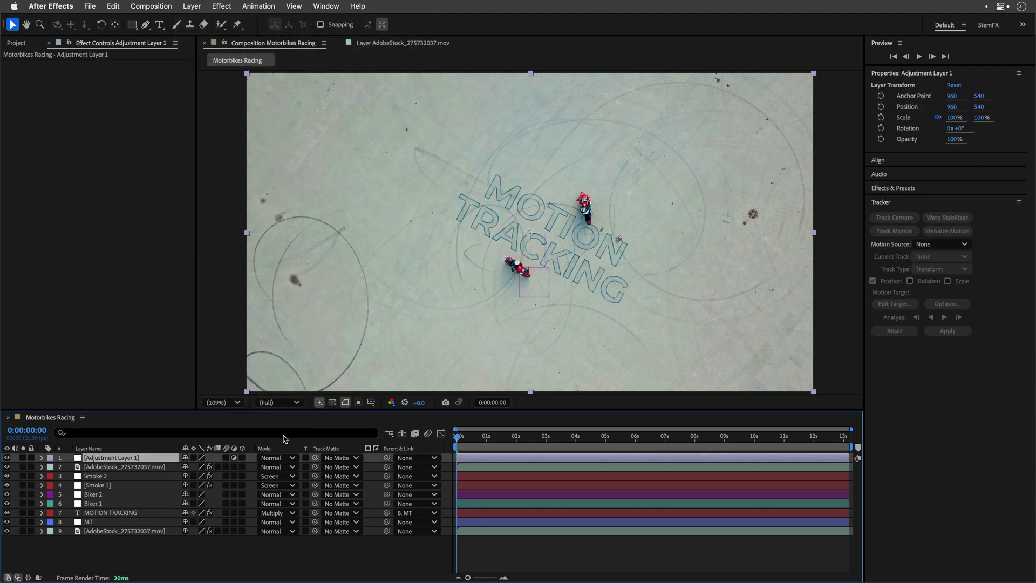
{"action": "left_click", "coordinate": [222, 6]}
{"action": "mouse_move", "coordinate": [223, 164]}
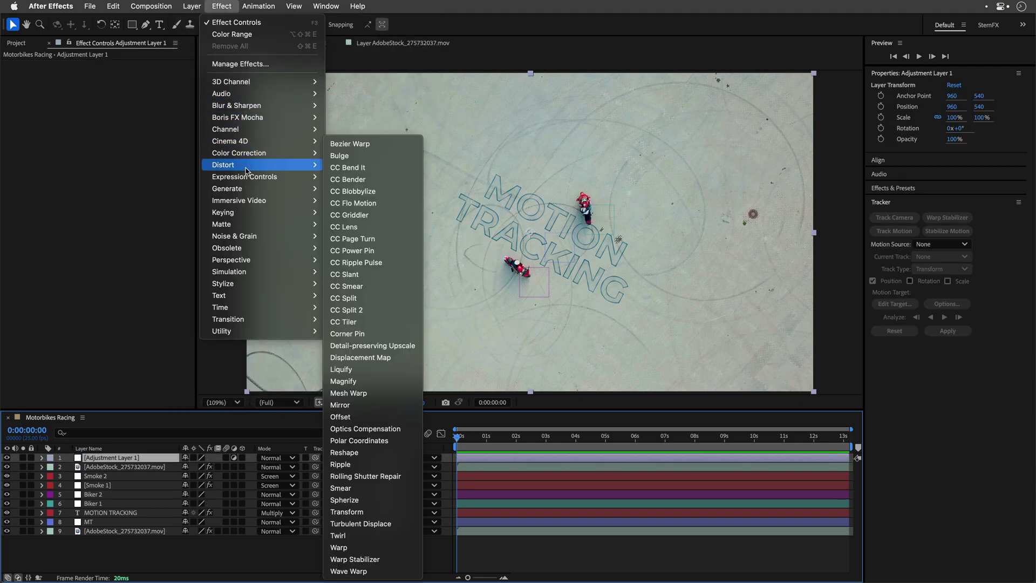
{"action": "left_click", "coordinate": [389, 514]}
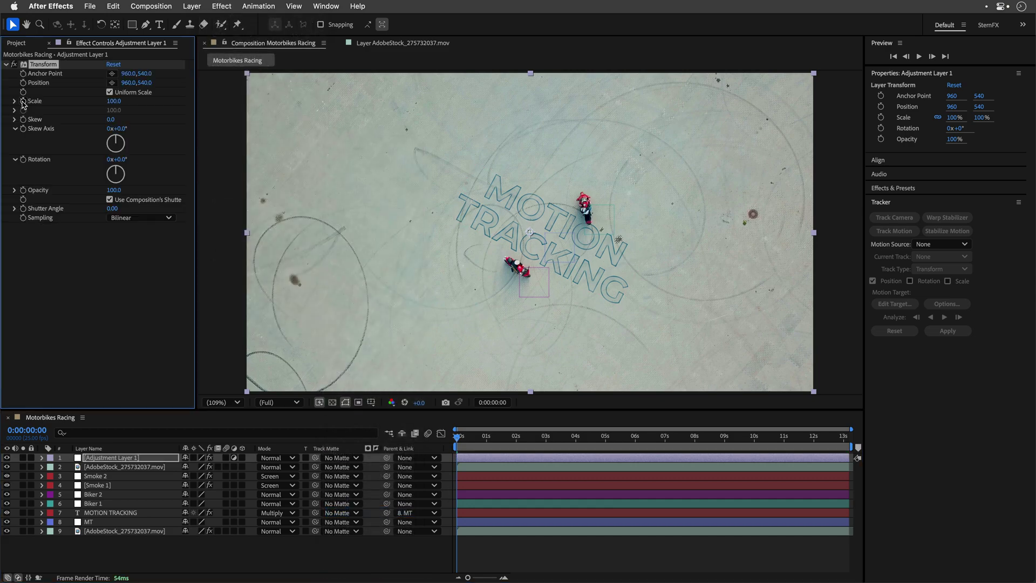
Keyframe the adjustment layer's Transform scale from 100% at the start to 150% at the end
{"action": "left_click", "coordinate": [847, 437]}
{"action": "left_click", "coordinate": [115, 101]}
{"action": "type", "text": "150"}
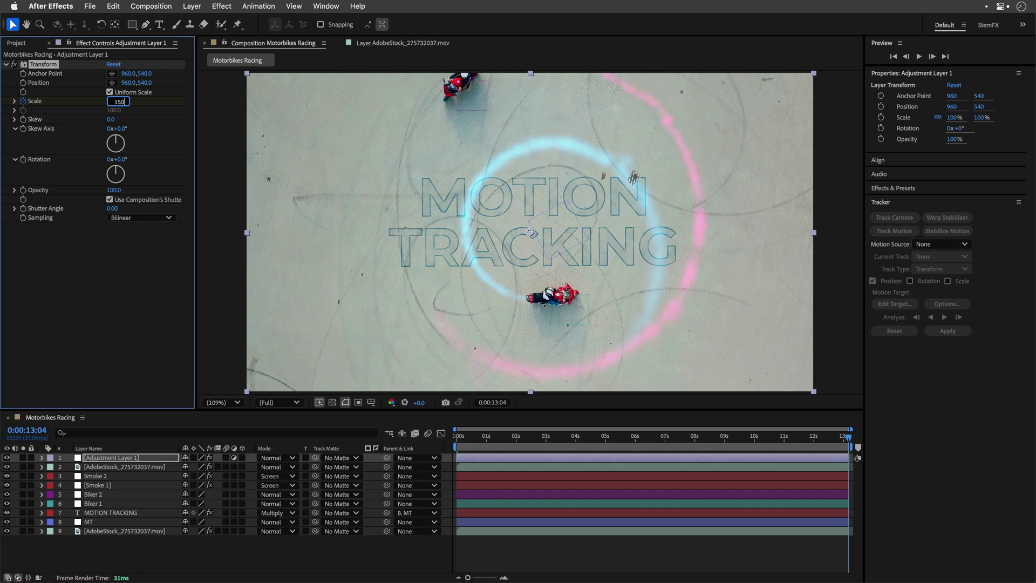
{"action": "key", "text": "Return"}
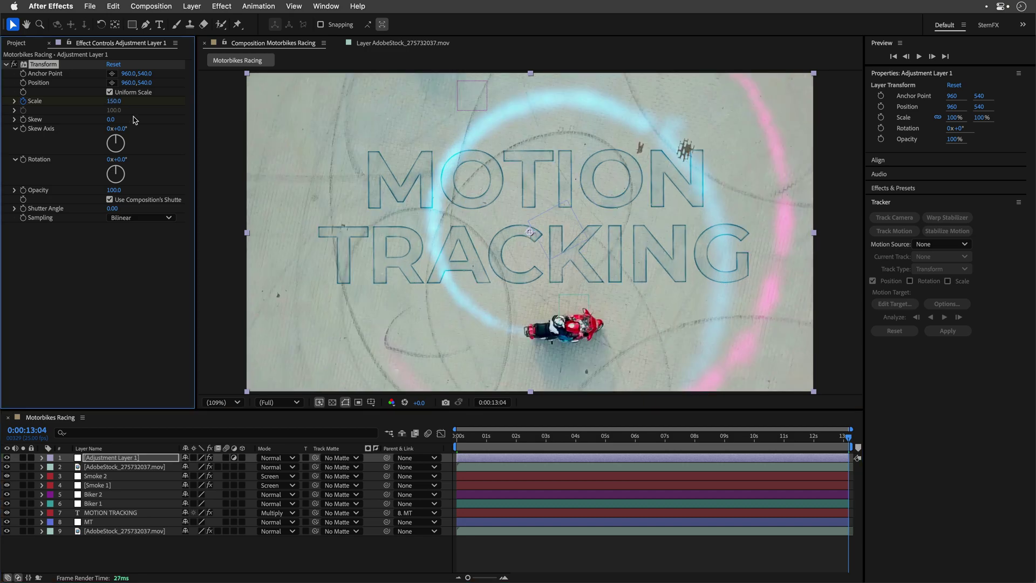
{"action": "left_click", "coordinate": [112, 459]}
{"action": "key", "text": "u"}
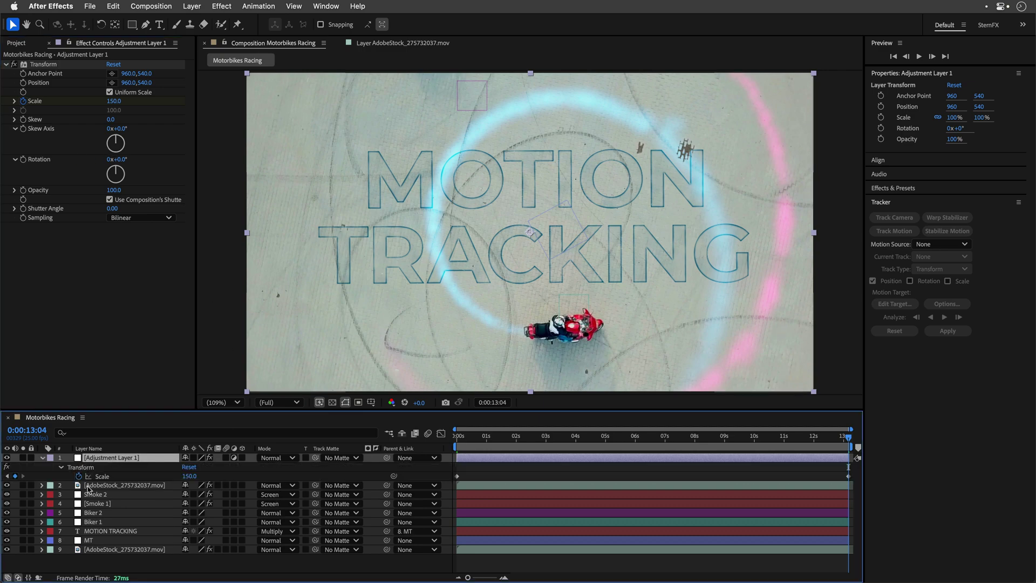
{"action": "left_click", "coordinate": [100, 477]}
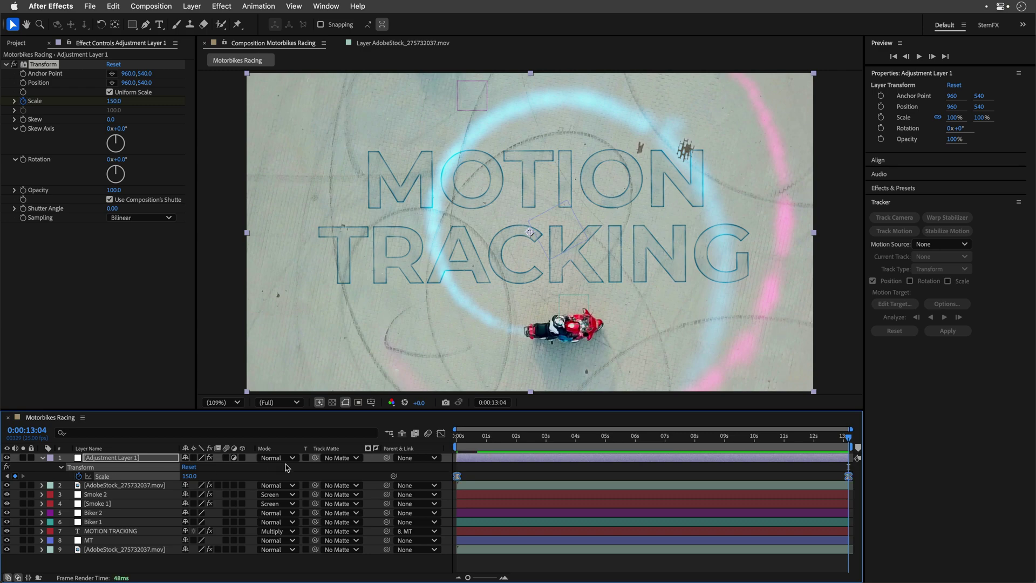
{"action": "left_click", "coordinate": [466, 439]}
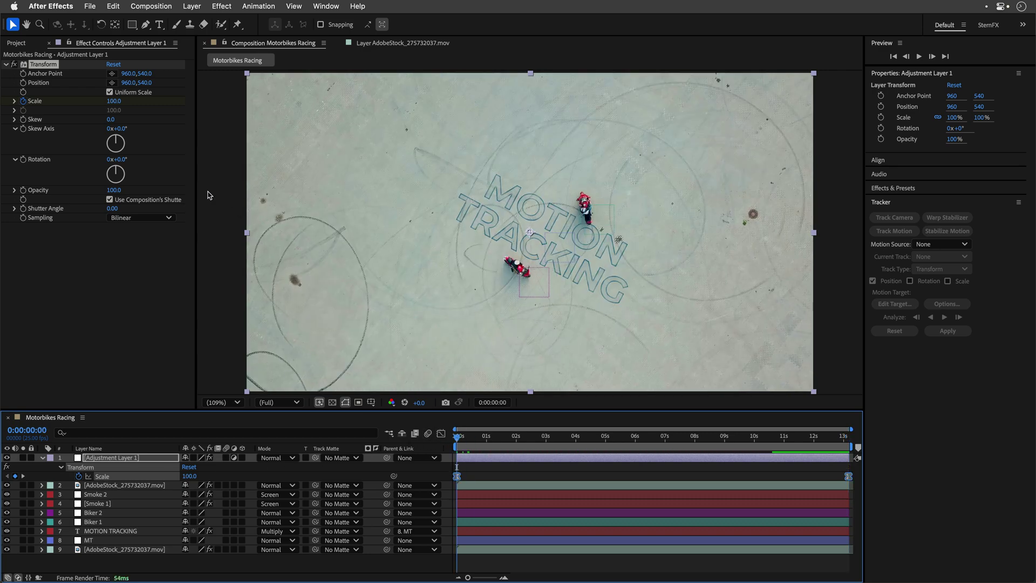
Maximize the Composition panel and play the push-in with both smoke trails
{"action": "key", "text": "grave"}
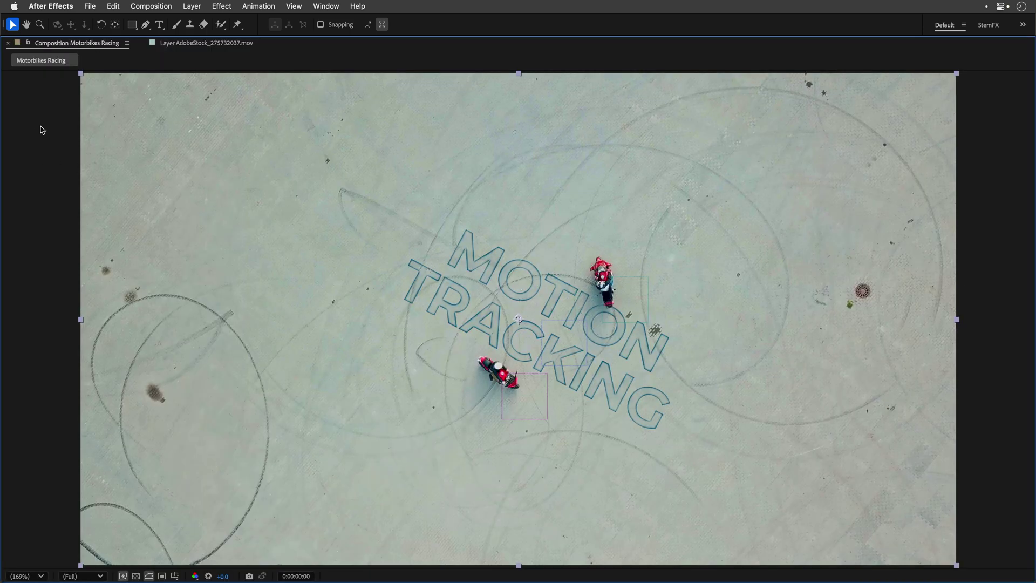
{"action": "key", "text": "space"}
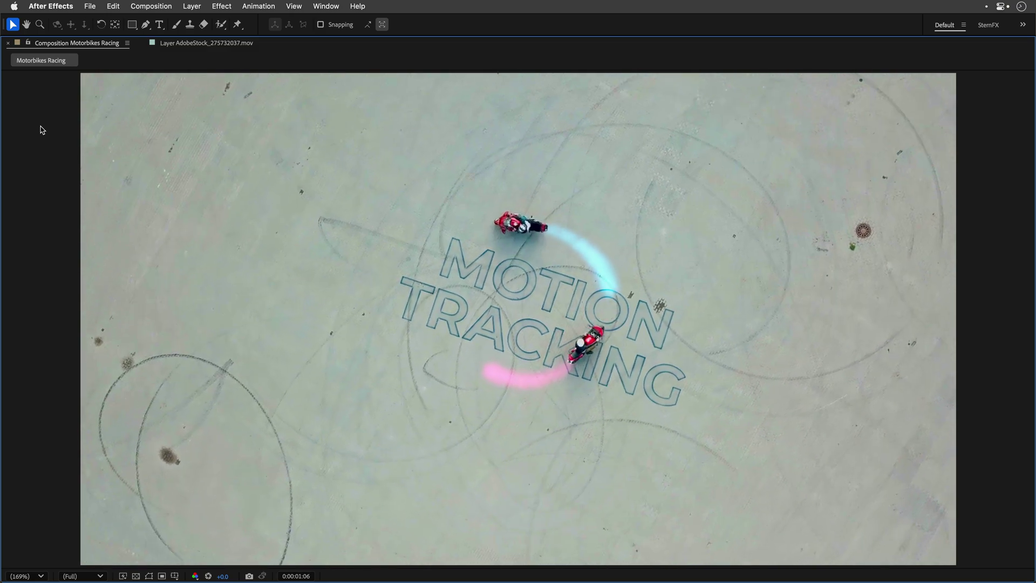